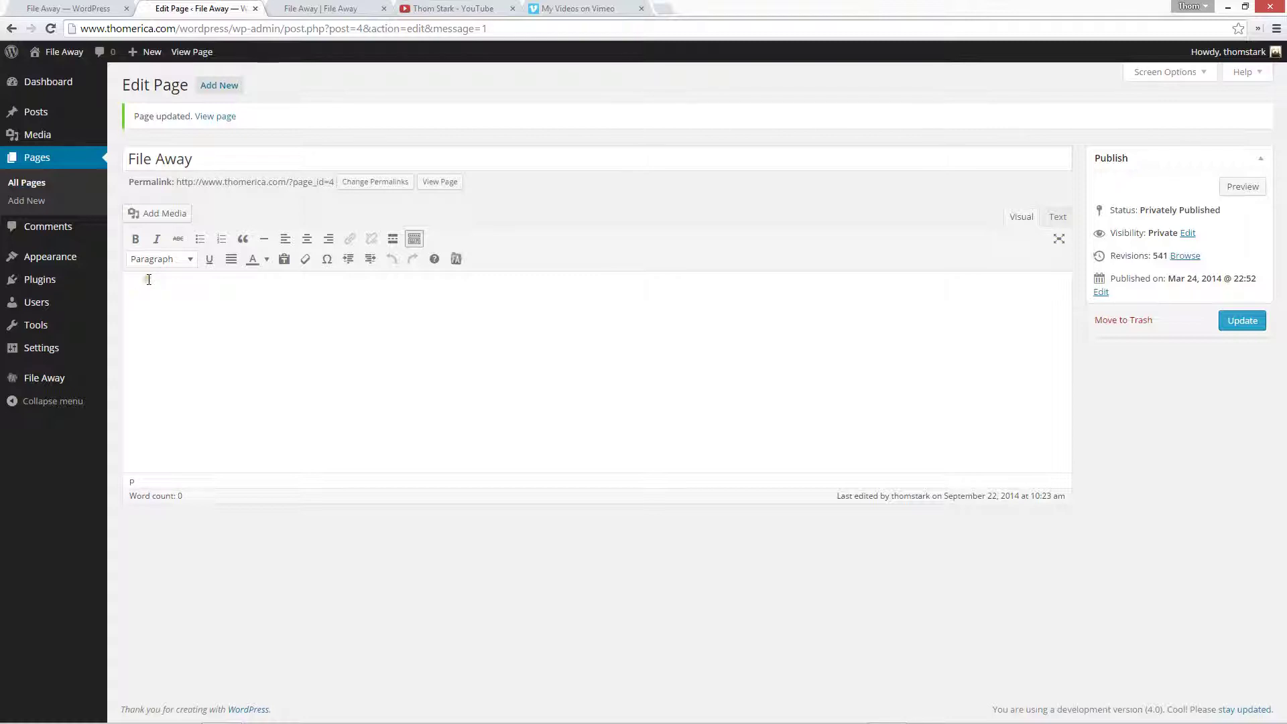
Launch the File Away shortcode builder from the empty page body and list the shortcode types.
{"action": "left_click", "coordinate": [149, 279]}
{"action": "left_click", "coordinate": [457, 261]}
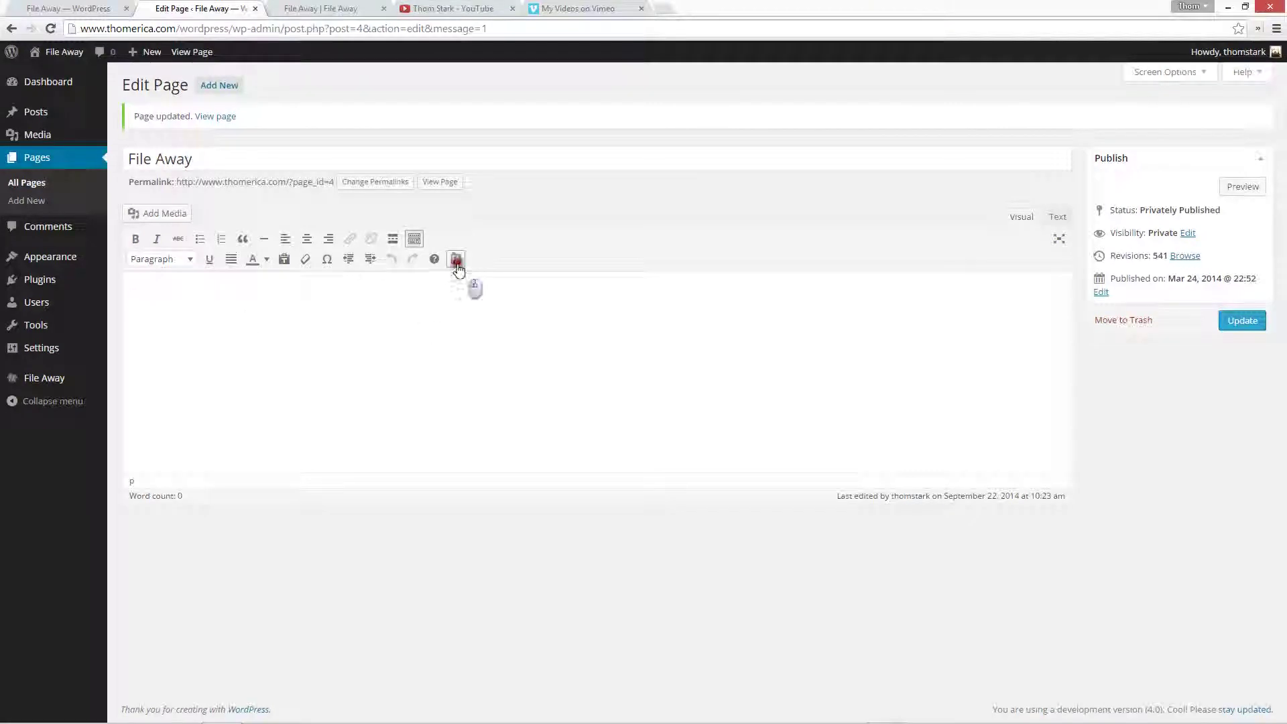
{"action": "left_click", "coordinate": [411, 121]}
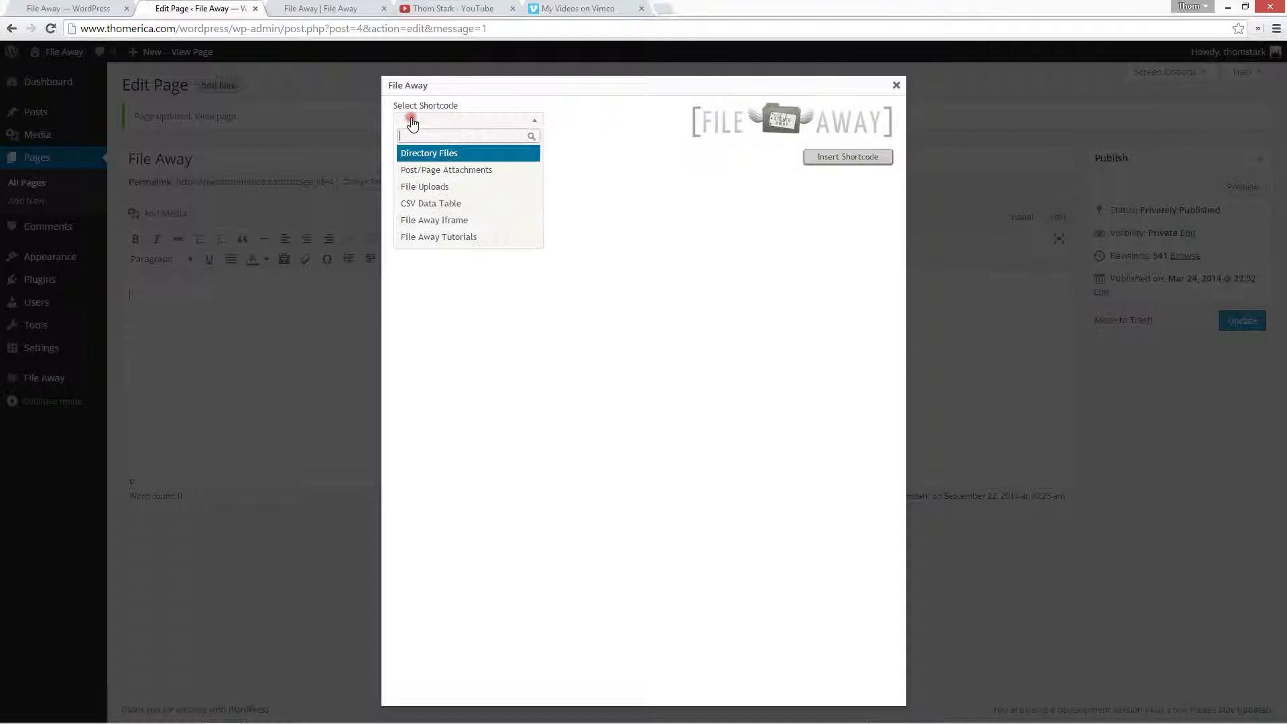
In File Away settings, enable the Files display name for Base Directory 1.
{"action": "left_click", "coordinate": [41, 9]}
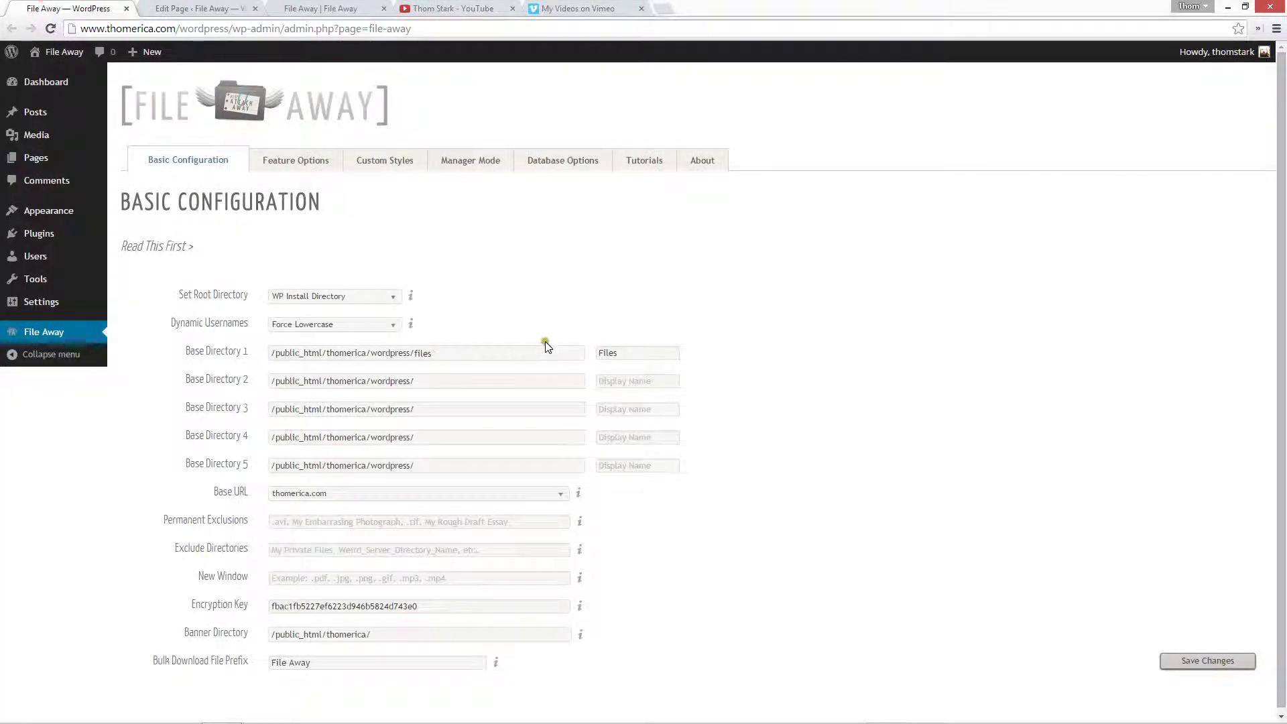
{"action": "left_click_drag", "start_coordinate": [487, 353], "coordinate": [413, 353]}
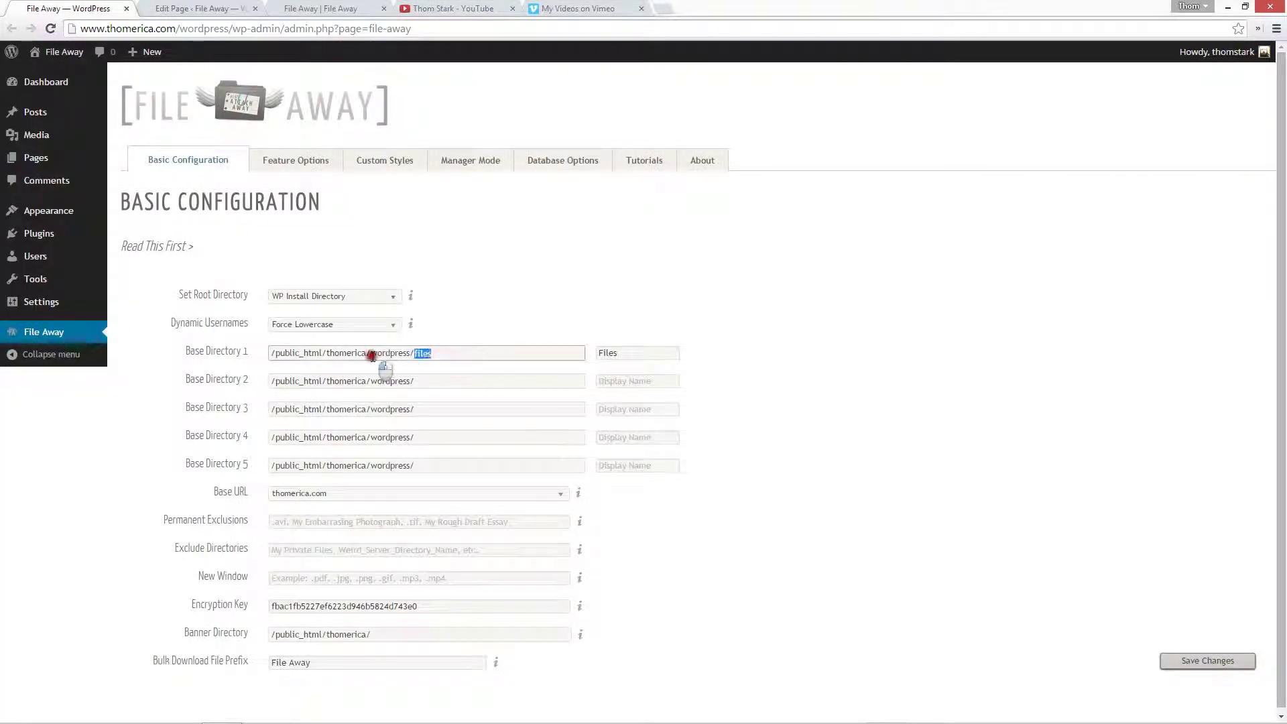
{"action": "left_click", "coordinate": [640, 350]}
{"action": "left_click", "coordinate": [202, 10]}
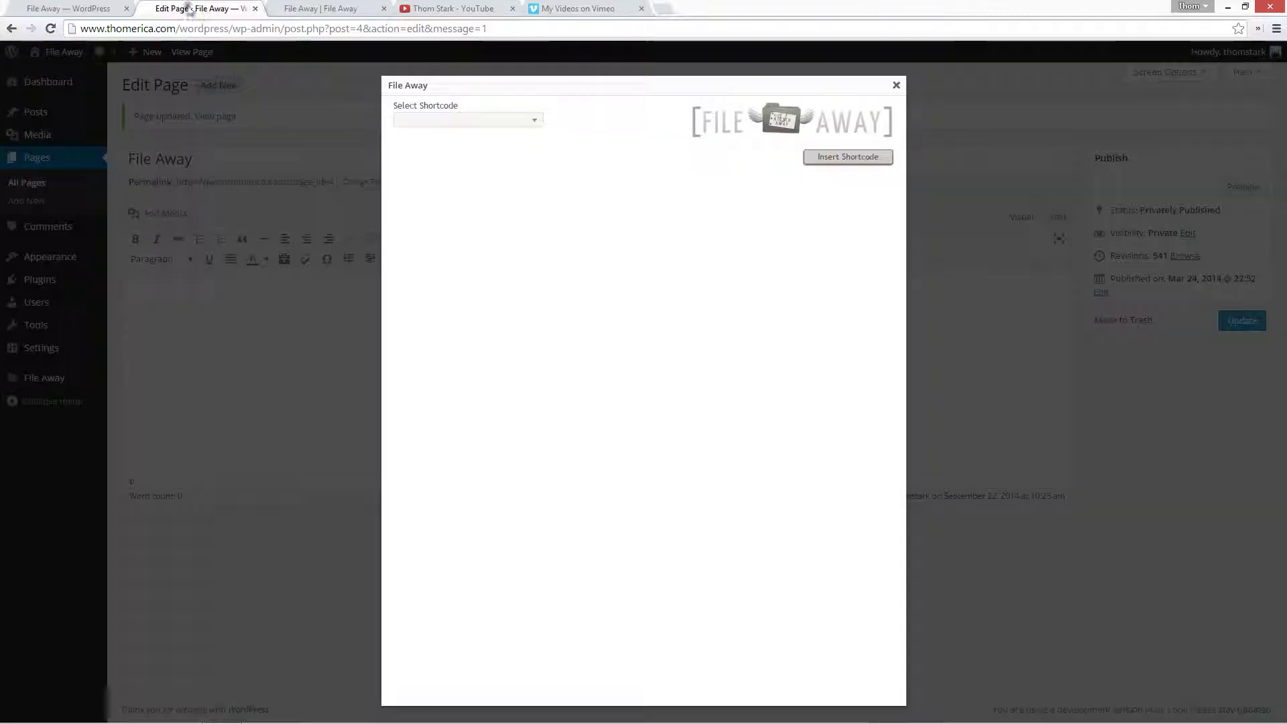
Choose a Directory Files Sortable Data Table shortcode with Make Directory enabled.
{"action": "left_click", "coordinate": [412, 120]}
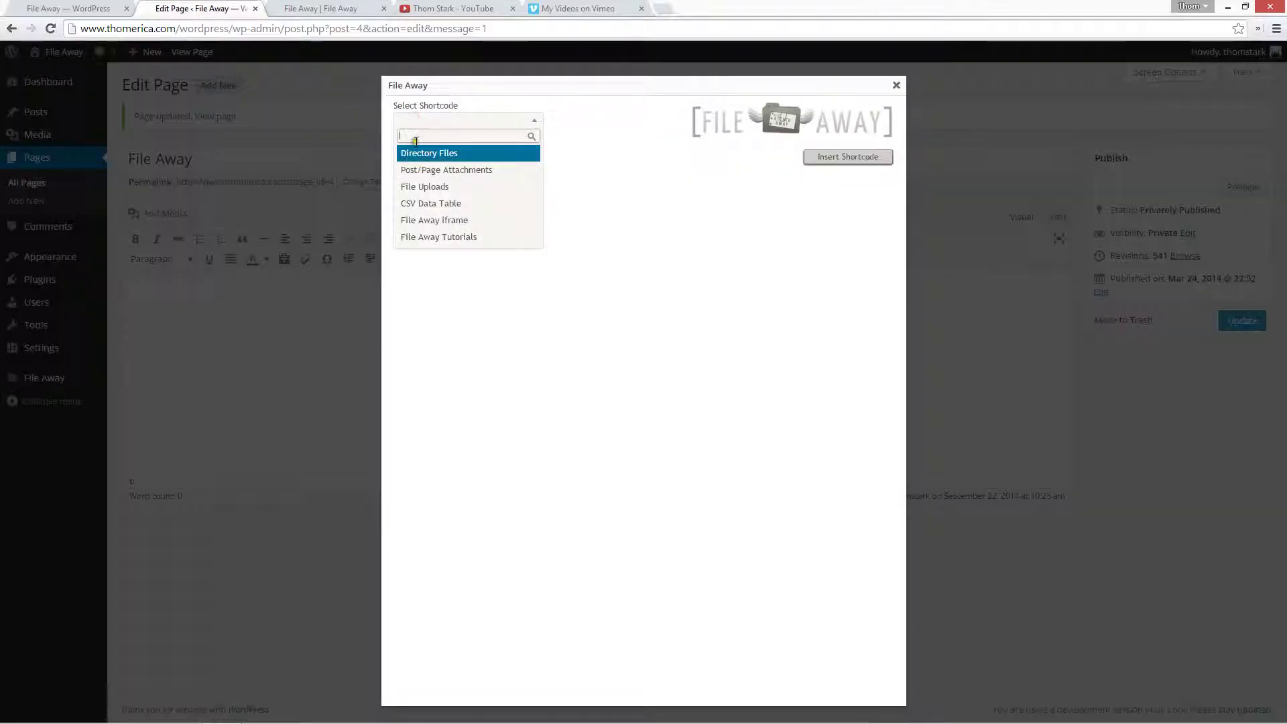
{"action": "left_click", "coordinate": [416, 154]}
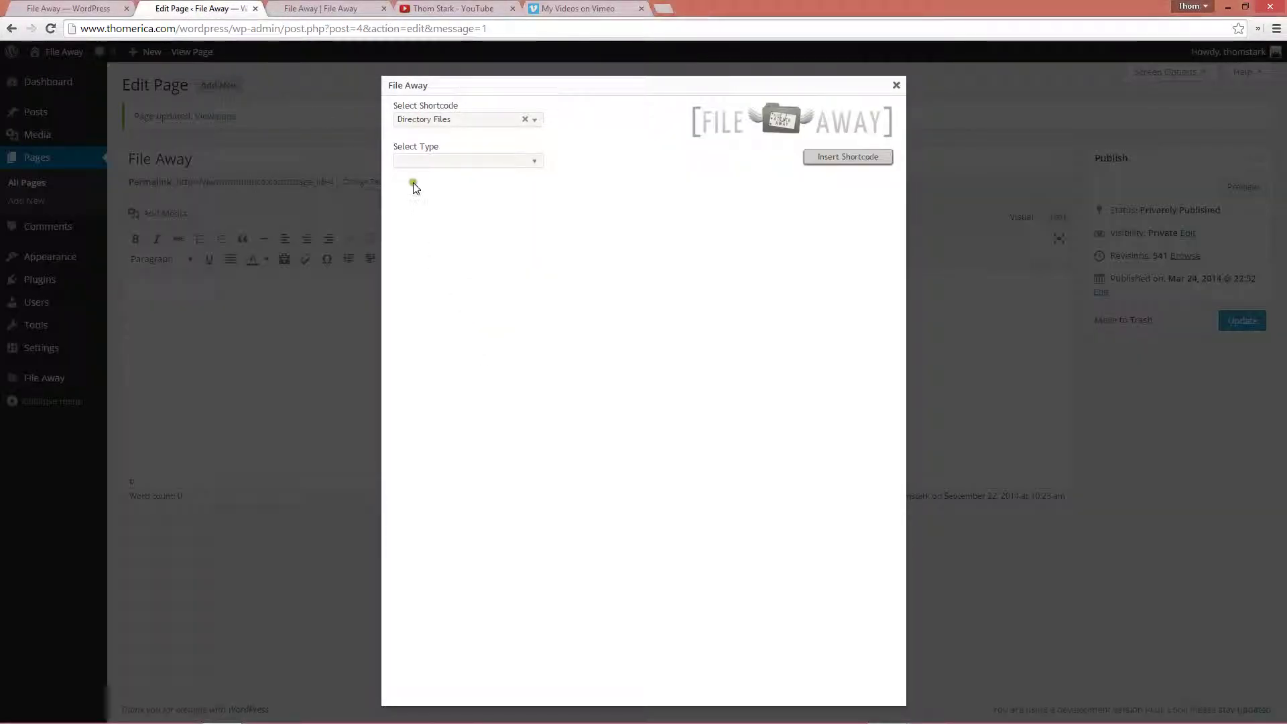
{"action": "left_click", "coordinate": [415, 161]}
{"action": "left_click", "coordinate": [421, 193]}
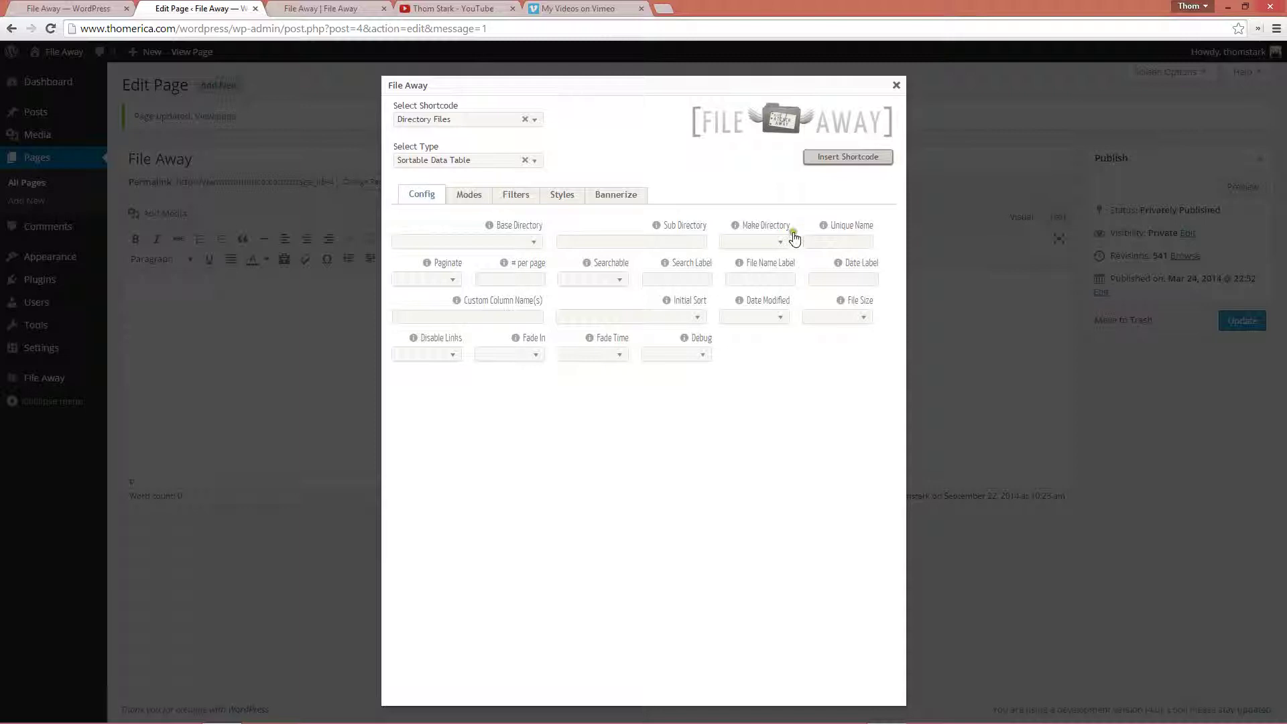
{"action": "left_click", "coordinate": [743, 242]}
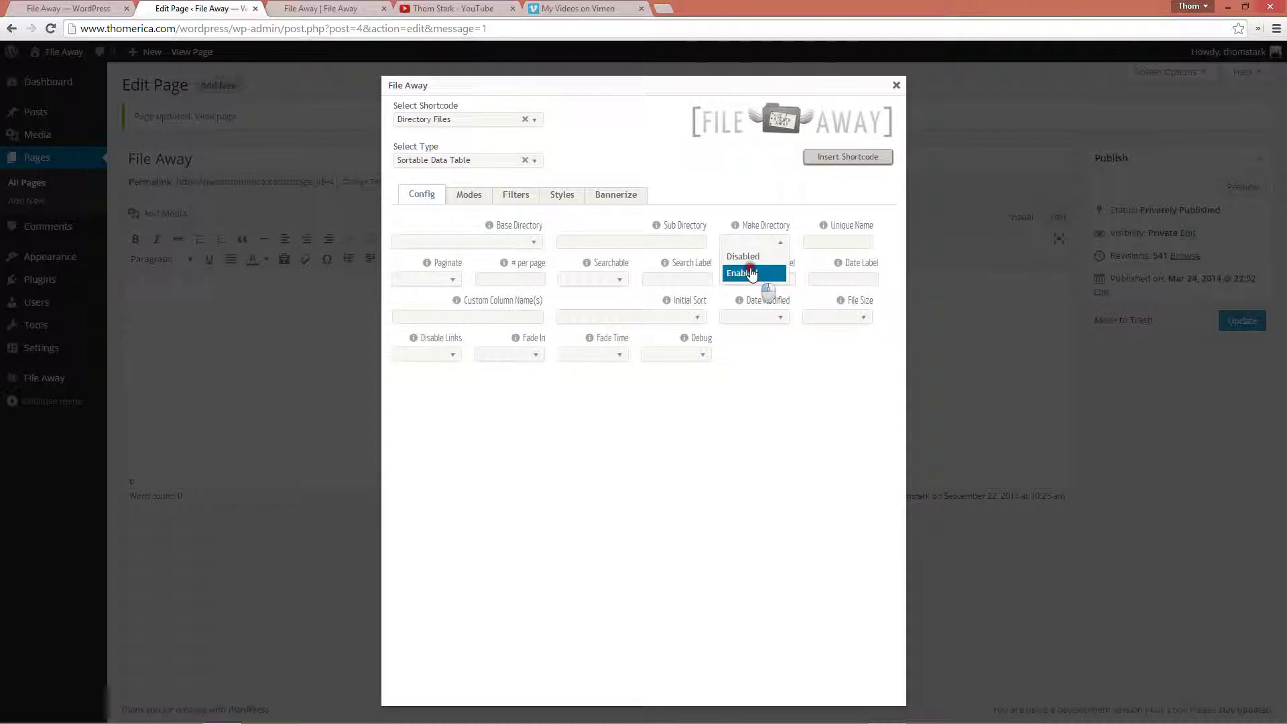
{"action": "left_click", "coordinate": [751, 274]}
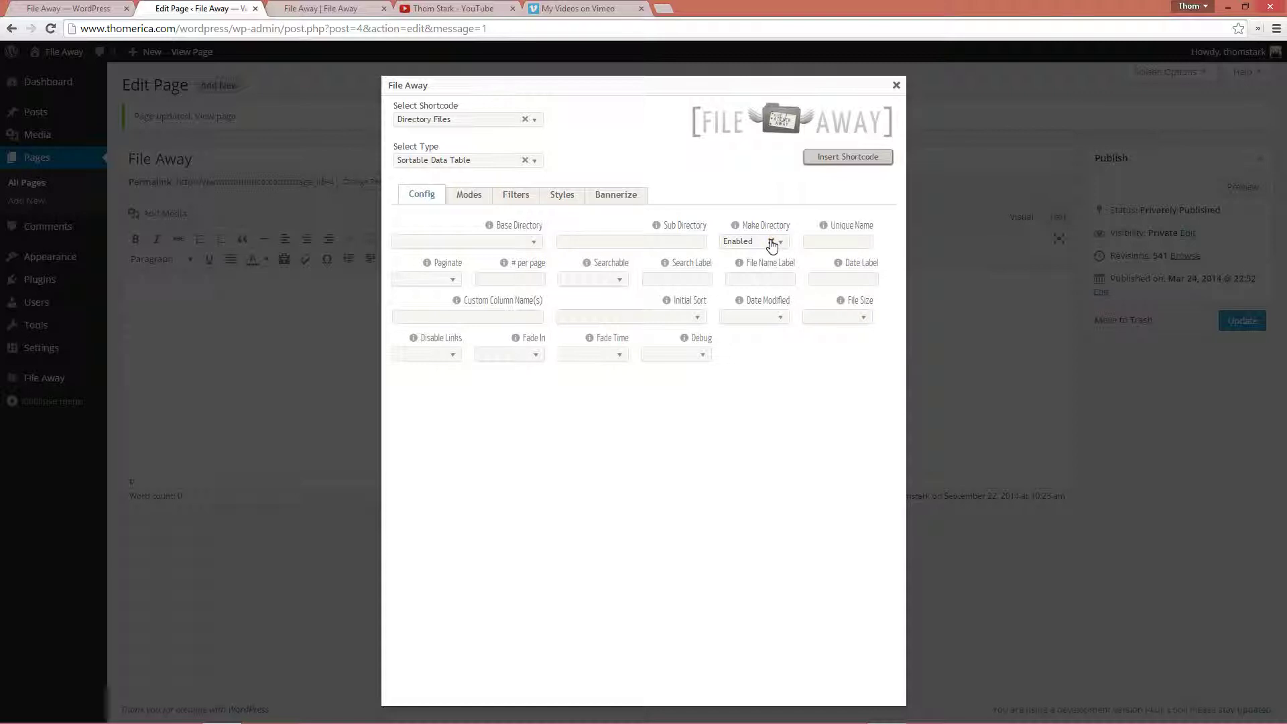
Set the search label to 'Search Me' and the file name label to 'Titles'.
{"action": "left_click", "coordinate": [770, 242]}
{"action": "left_click", "coordinate": [514, 281]}
{"action": "left_click", "coordinate": [664, 276]}
{"action": "left_click", "coordinate": [743, 282]}
{"action": "type", "text": "Titles"}
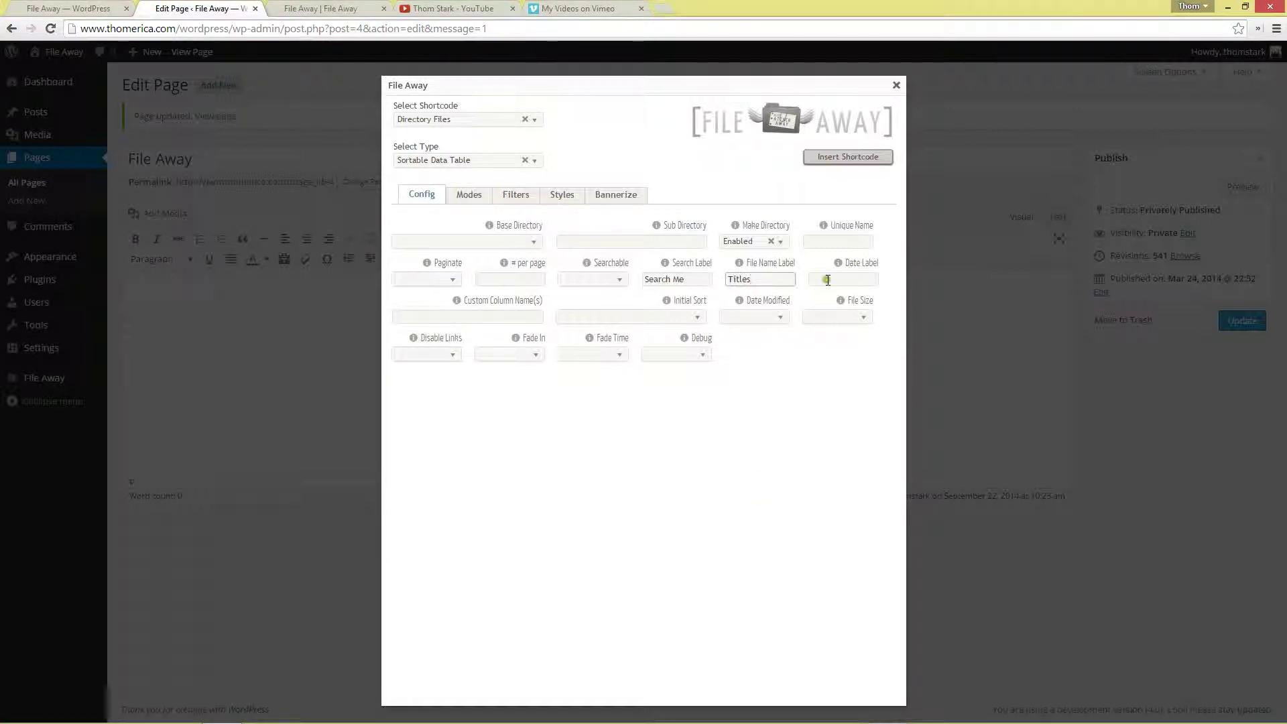
Hide the Date Modified column and add custom columns Description and Length.
{"action": "left_click", "coordinate": [734, 317]}
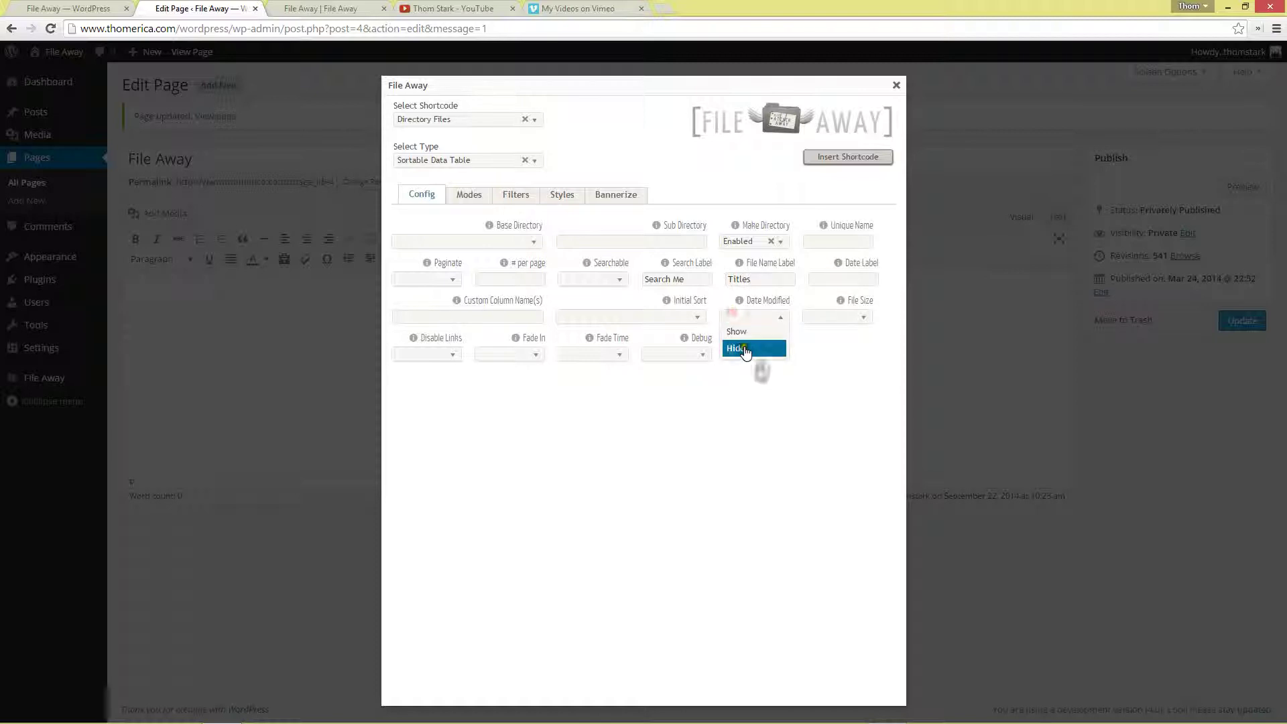
{"action": "left_click", "coordinate": [745, 349]}
{"action": "left_click", "coordinate": [437, 316]}
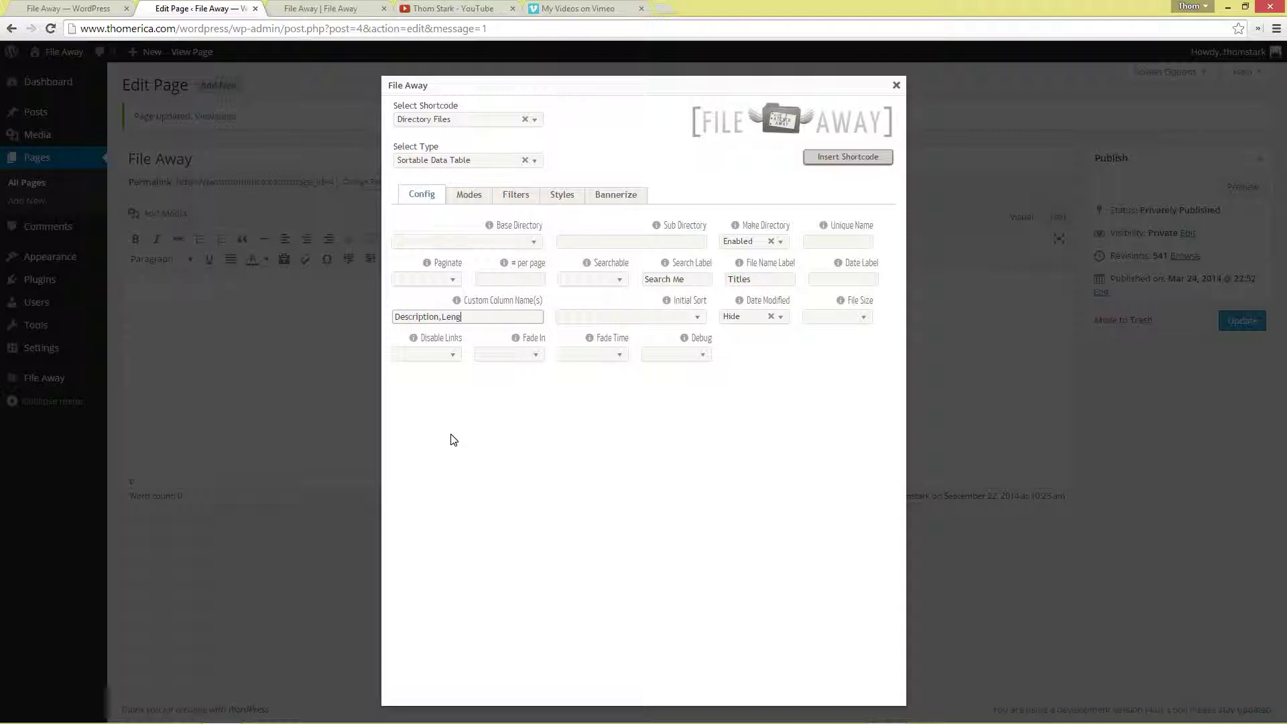
{"action": "left_click", "coordinate": [451, 436]}
Make the table fade in with opacity over 1500 ms.
{"action": "left_click", "coordinate": [521, 355]}
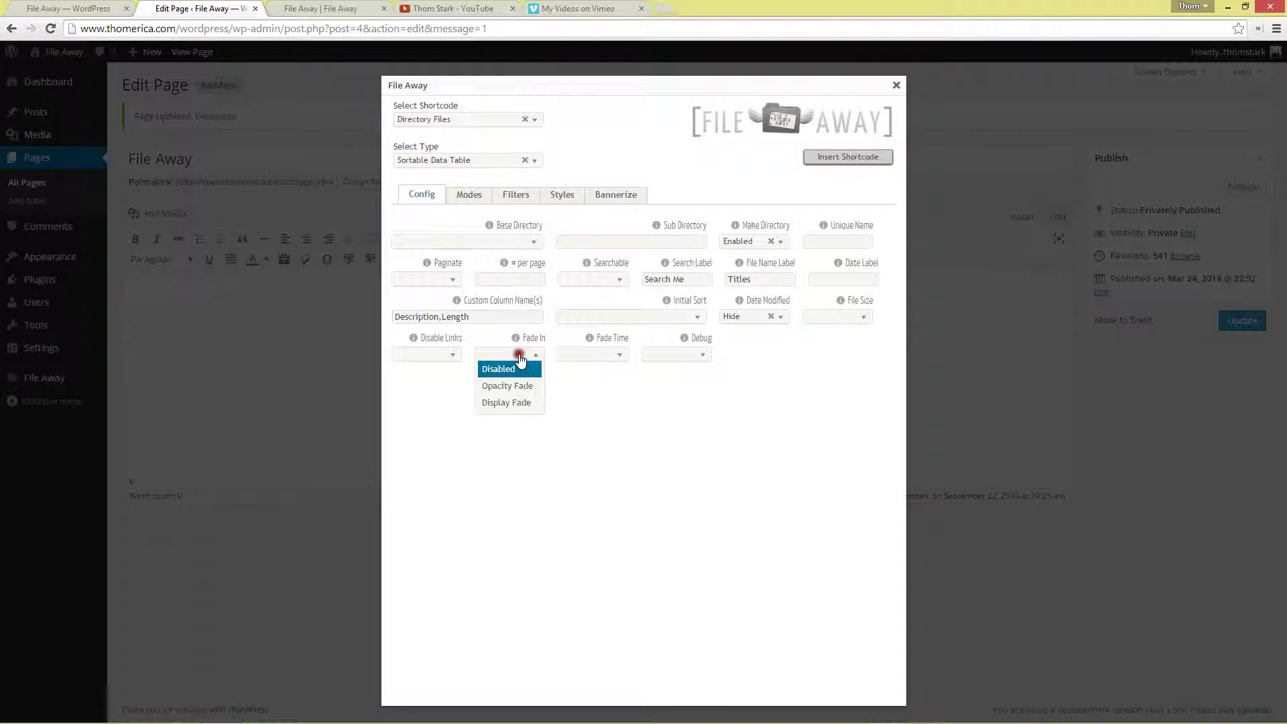
{"action": "left_click", "coordinate": [504, 395]}
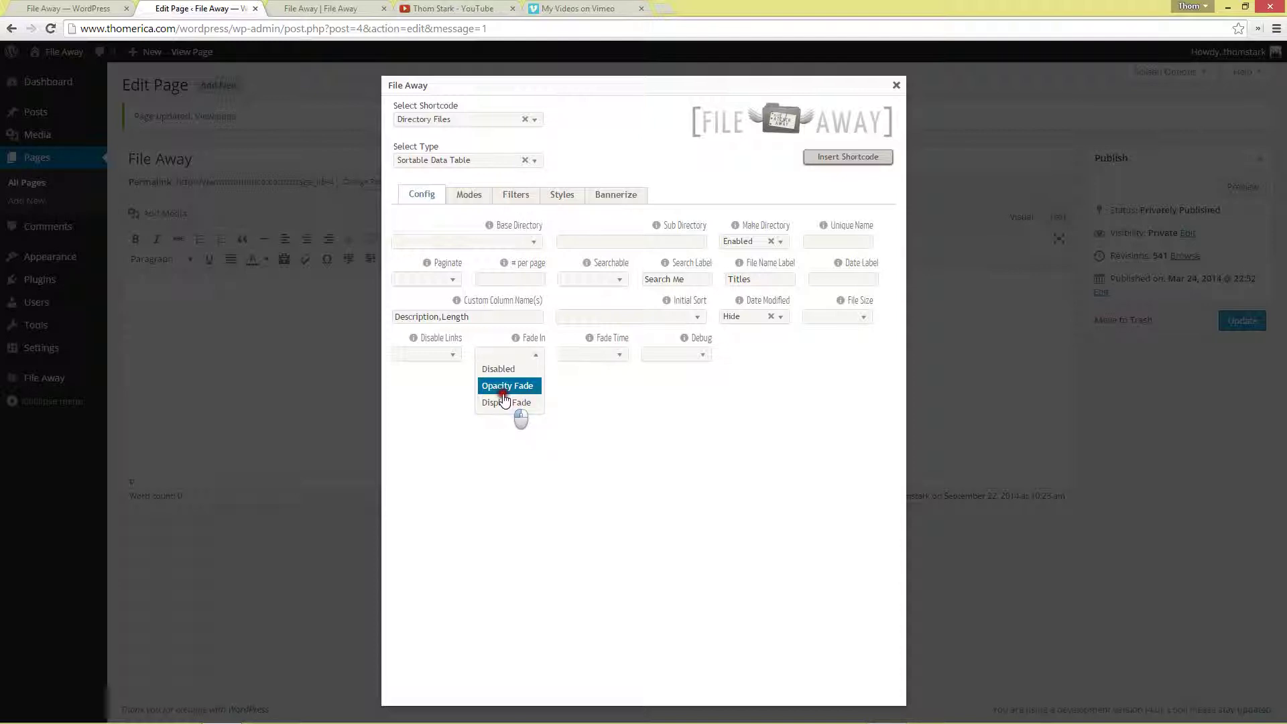
{"action": "left_click", "coordinate": [600, 355]}
{"action": "left_click", "coordinate": [581, 404]}
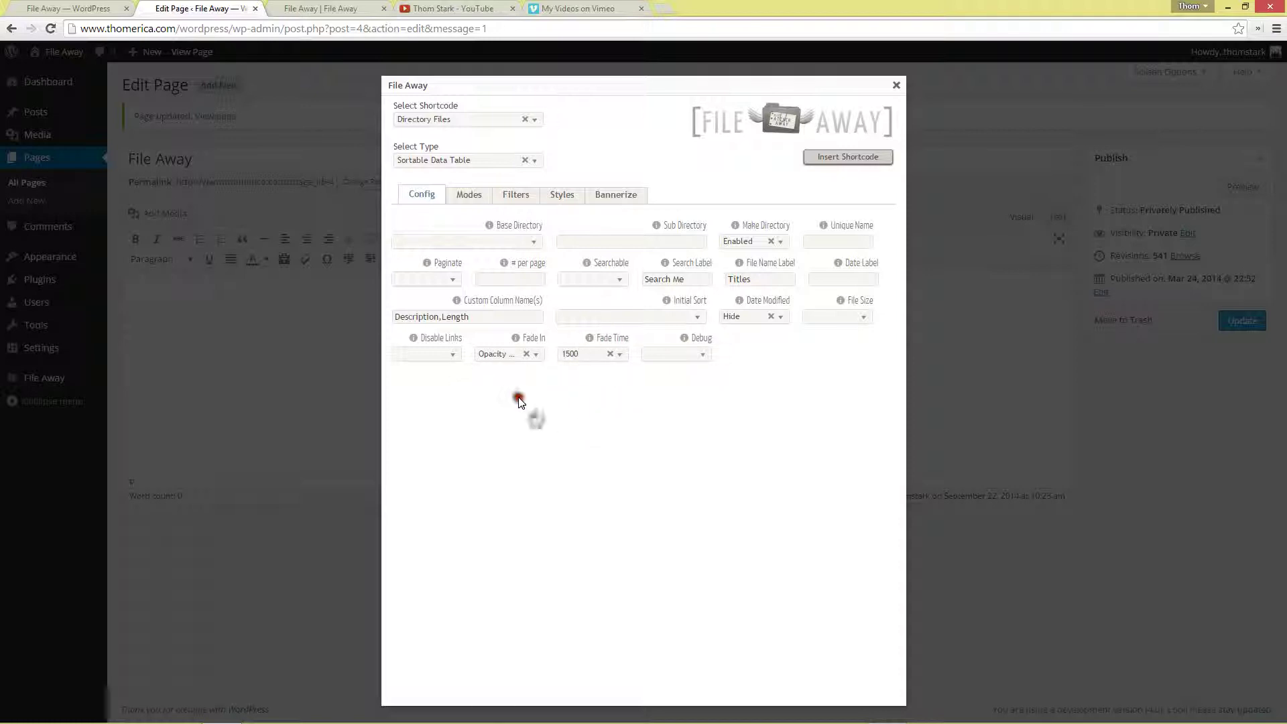
{"action": "left_click_drag", "start_coordinate": [521, 401], "coordinate": [508, 382]}
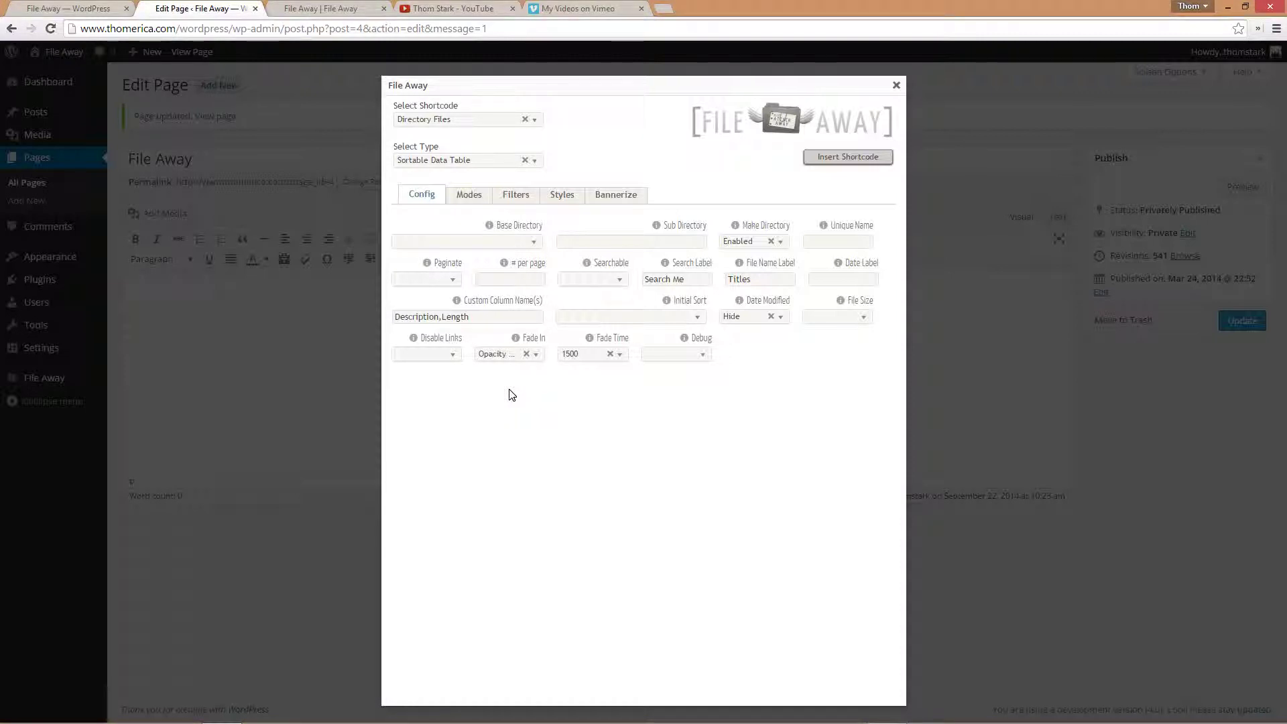
{"action": "left_click", "coordinate": [510, 393]}
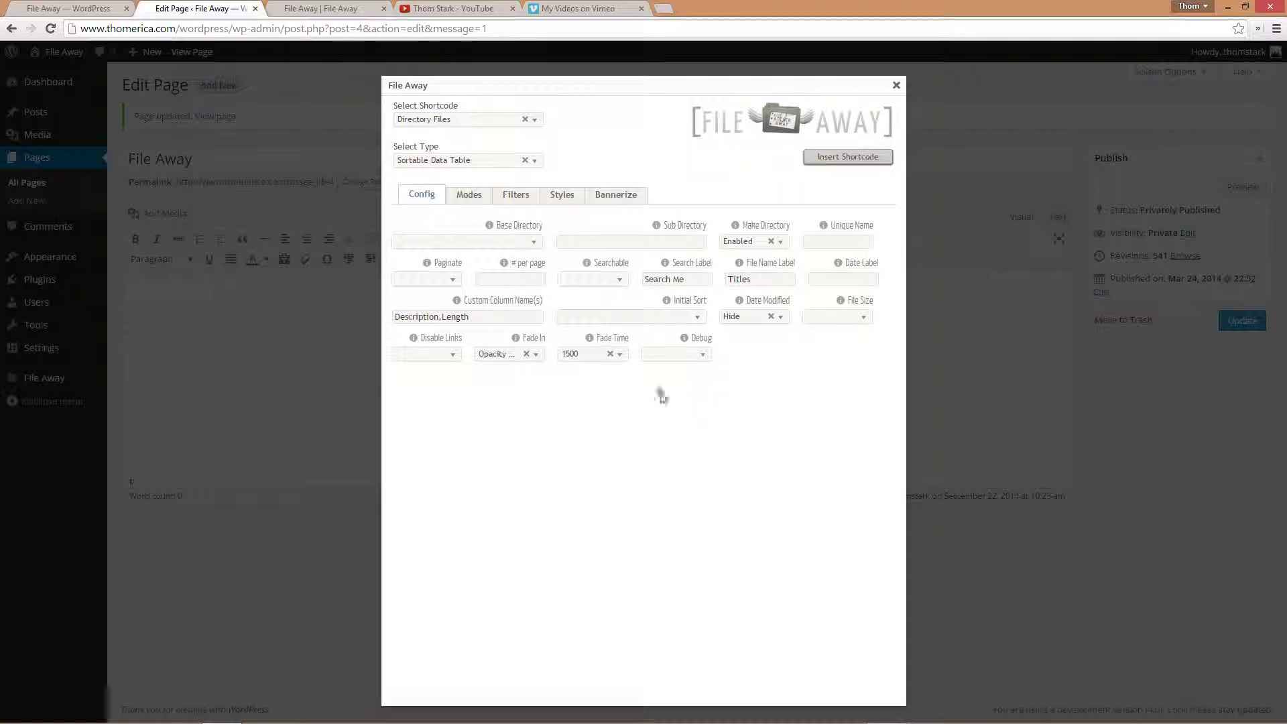
{"action": "left_click", "coordinate": [426, 356]}
In Modes, enable Directory Tree Nav with Drawer ID# 1.
{"action": "left_click", "coordinate": [473, 195]}
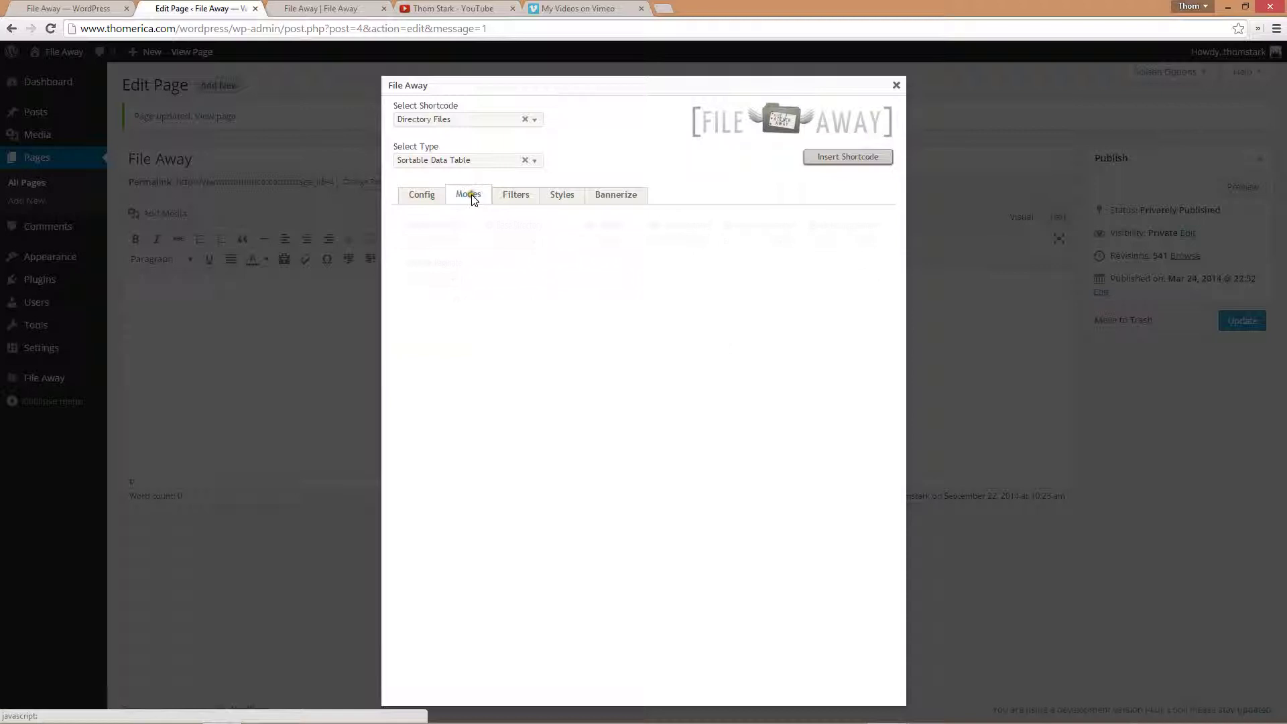
{"action": "left_click", "coordinate": [414, 280]}
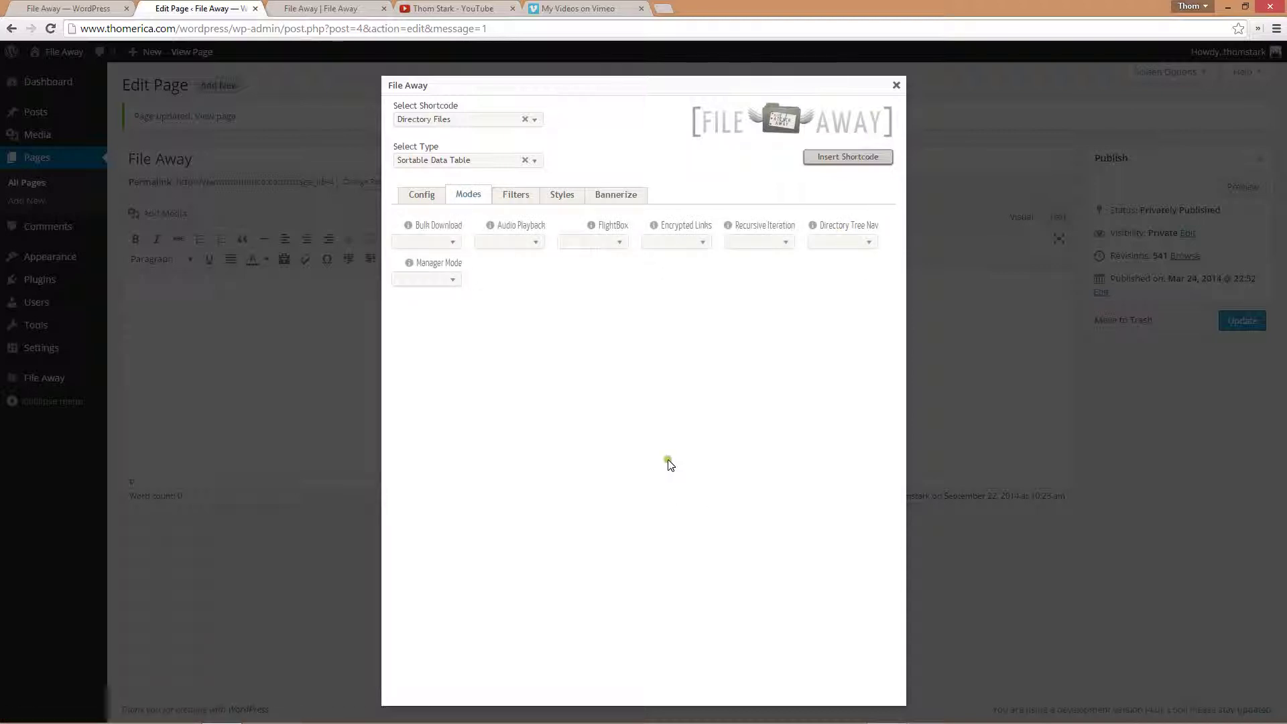
{"action": "left_click", "coordinate": [829, 242]}
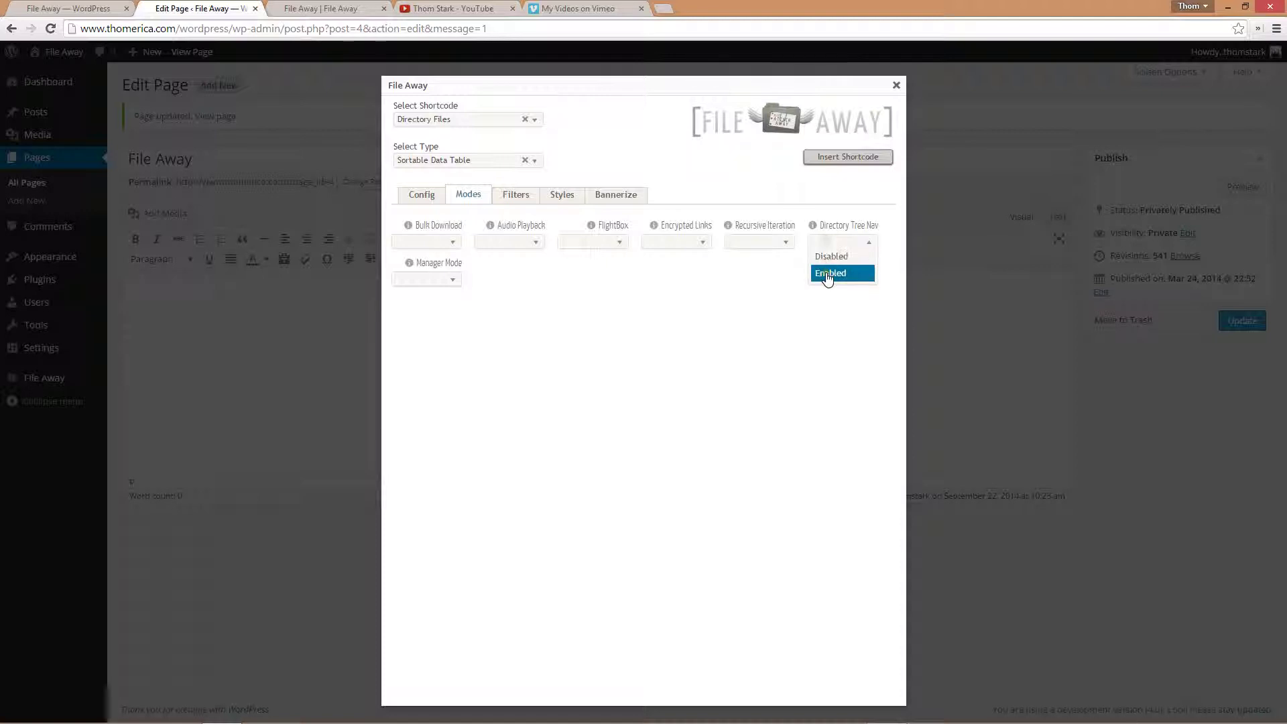
{"action": "left_click", "coordinate": [826, 276]}
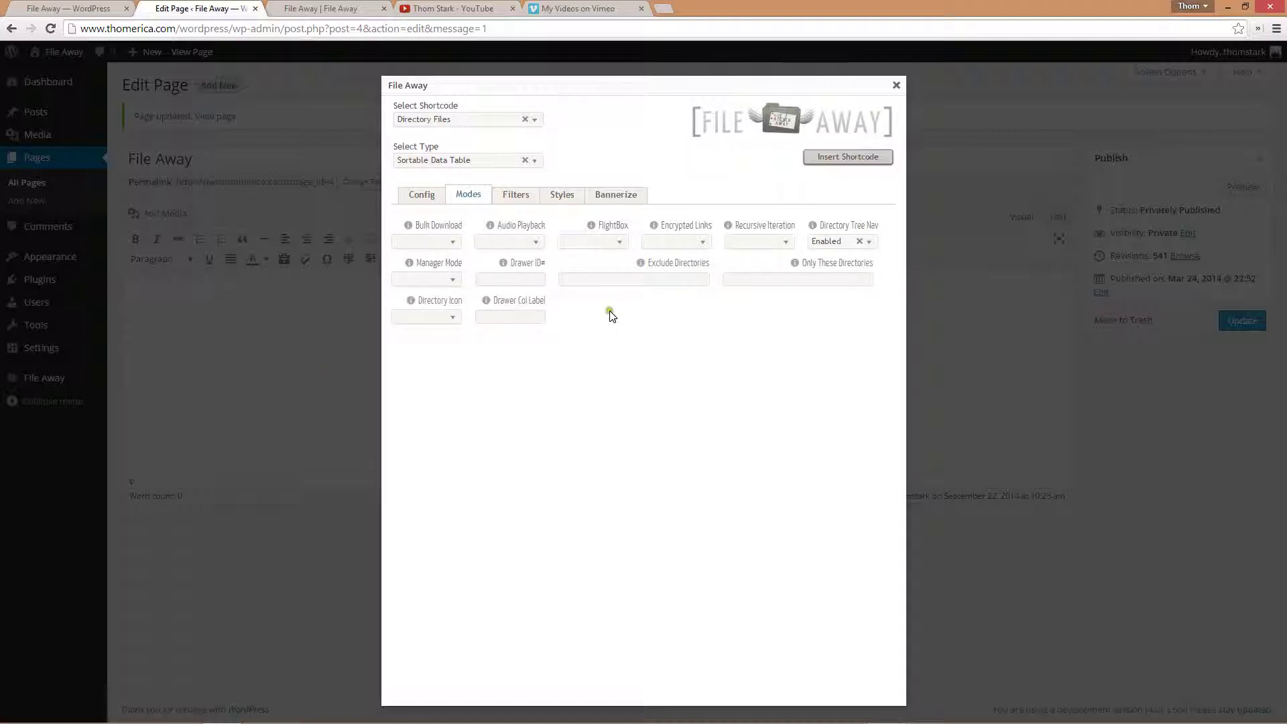
{"action": "left_click", "coordinate": [486, 282]}
{"action": "left_click", "coordinate": [511, 277]}
{"action": "left_click", "coordinate": [514, 285]}
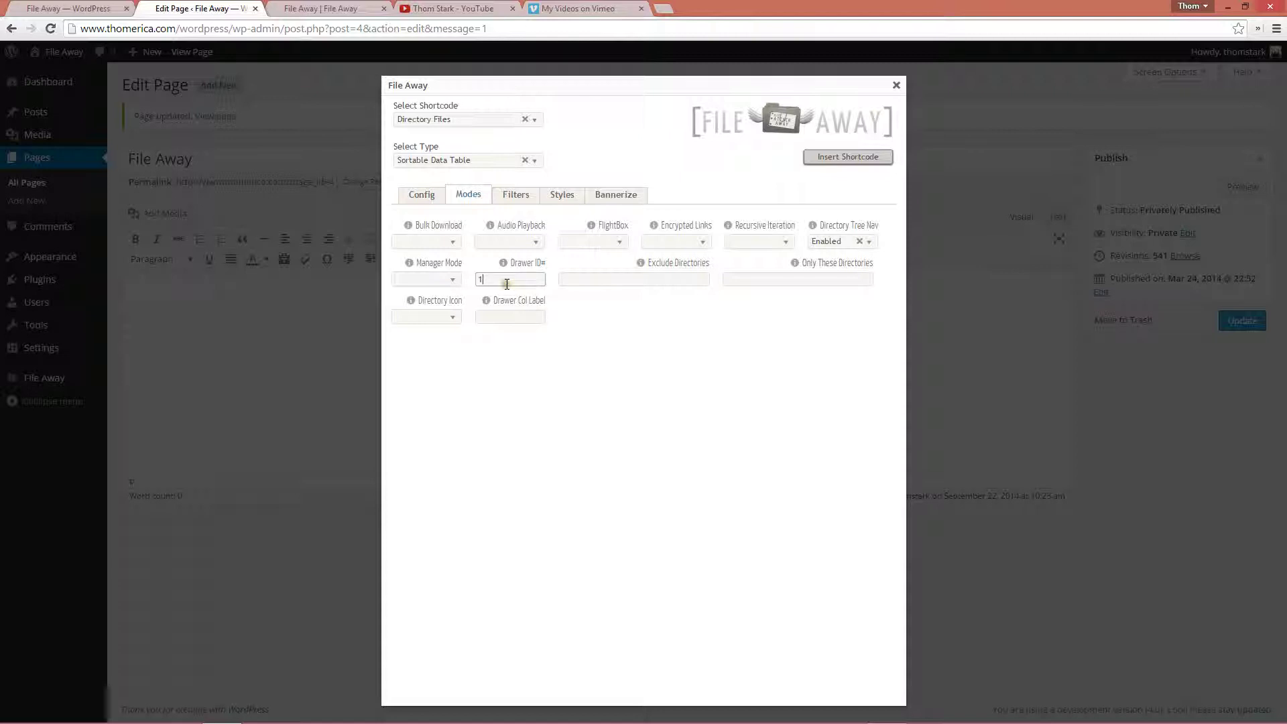
{"action": "double_click", "coordinate": [480, 280]}
{"action": "left_click", "coordinate": [578, 339]}
{"action": "left_click", "coordinate": [571, 311]}
Set FlightBox to MultiMedia with the Yang box theme.
{"action": "left_click", "coordinate": [578, 243]}
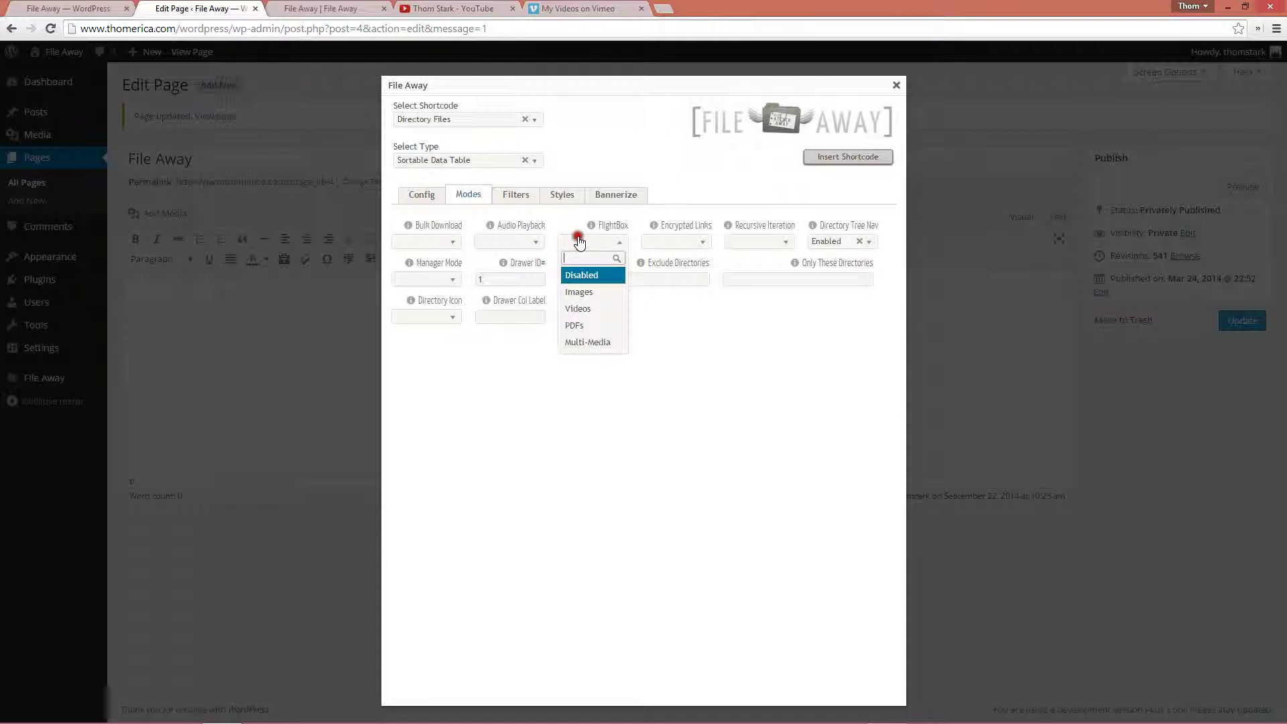
{"action": "left_click", "coordinate": [587, 342]}
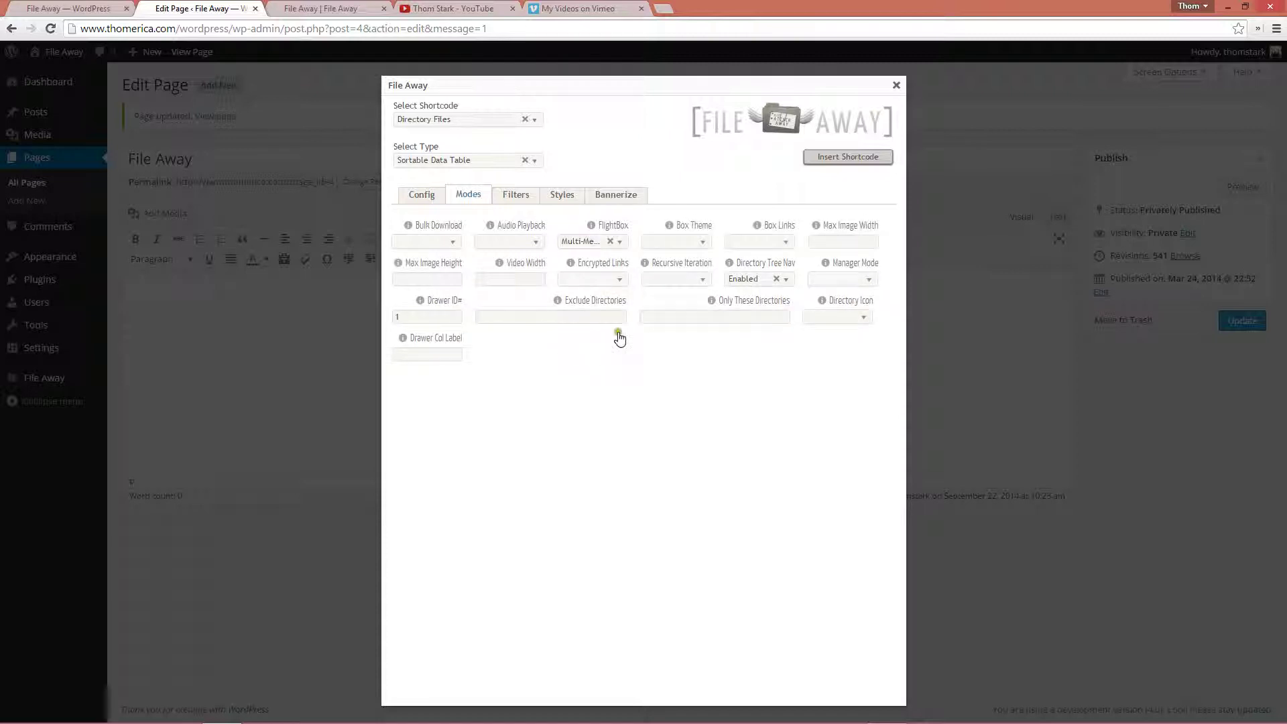
{"action": "left_click", "coordinate": [653, 244]}
{"action": "left_click", "coordinate": [659, 307]}
Apply the Silver Bullet table theme, insert the fileaway shortcode, and update the page.
{"action": "left_click", "coordinate": [508, 200]}
{"action": "left_click", "coordinate": [562, 200]}
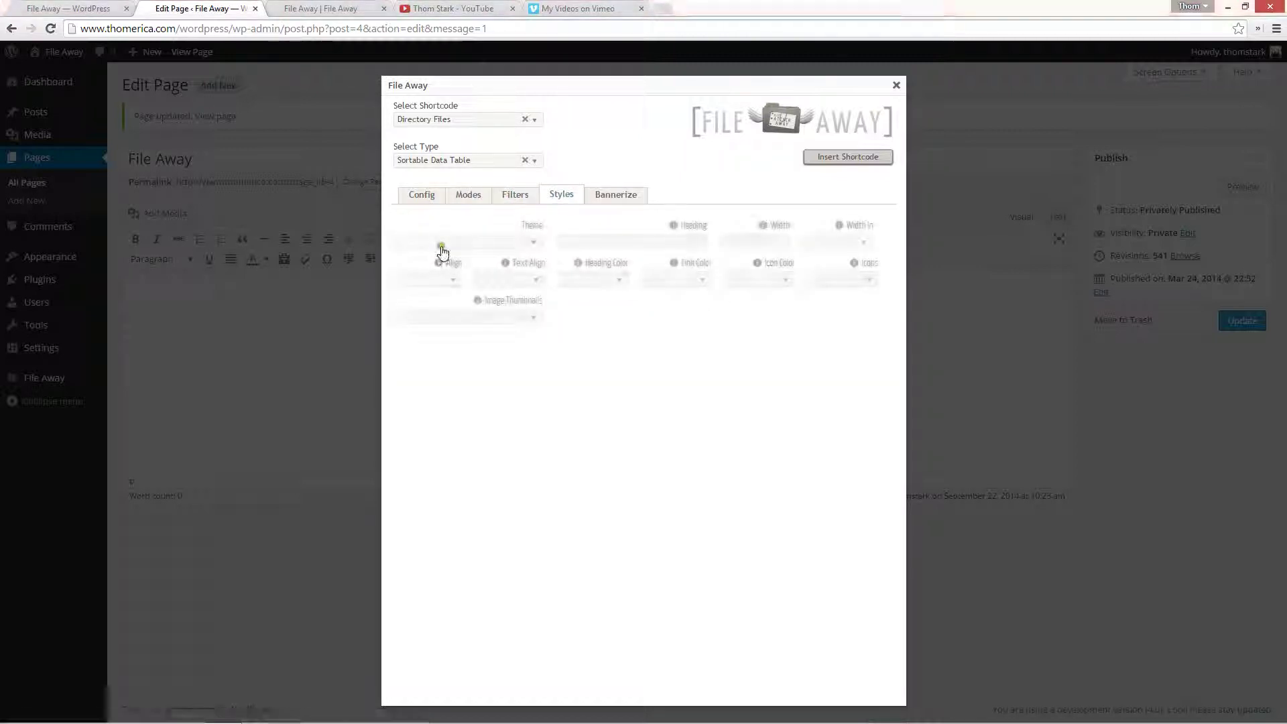
{"action": "left_click", "coordinate": [442, 246]}
{"action": "left_click", "coordinate": [446, 273]}
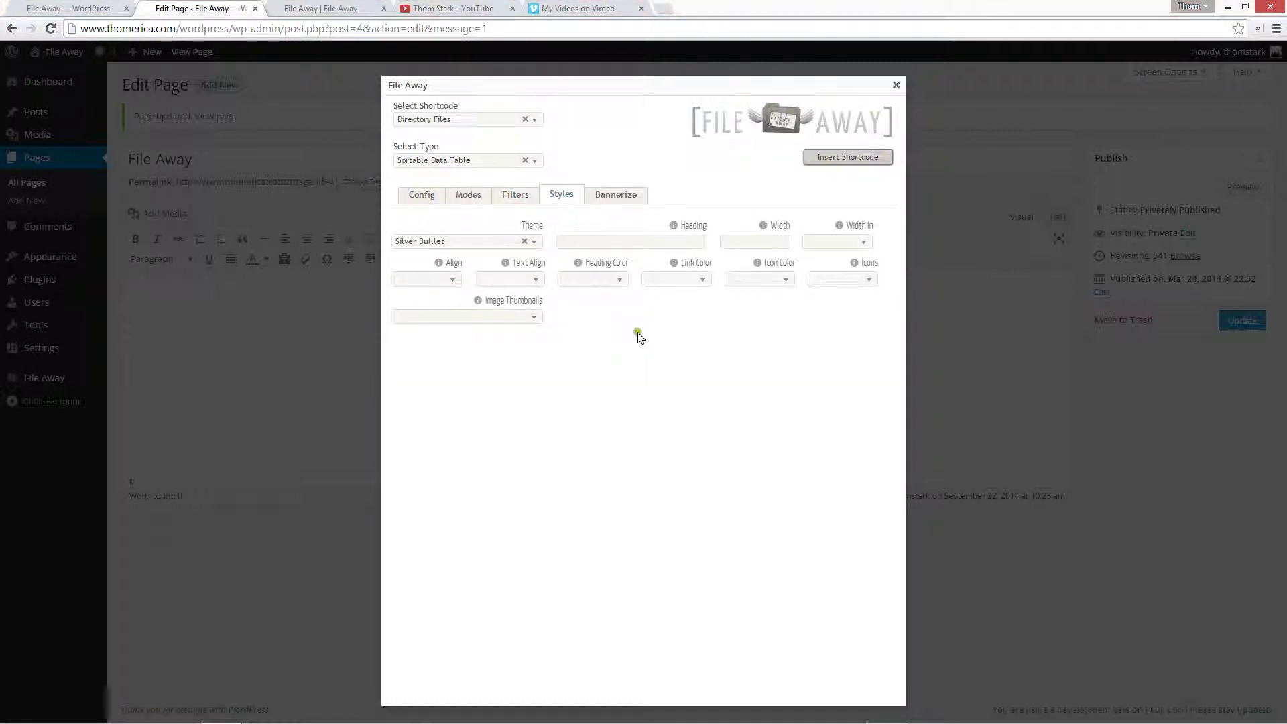
{"action": "left_click", "coordinate": [833, 159]}
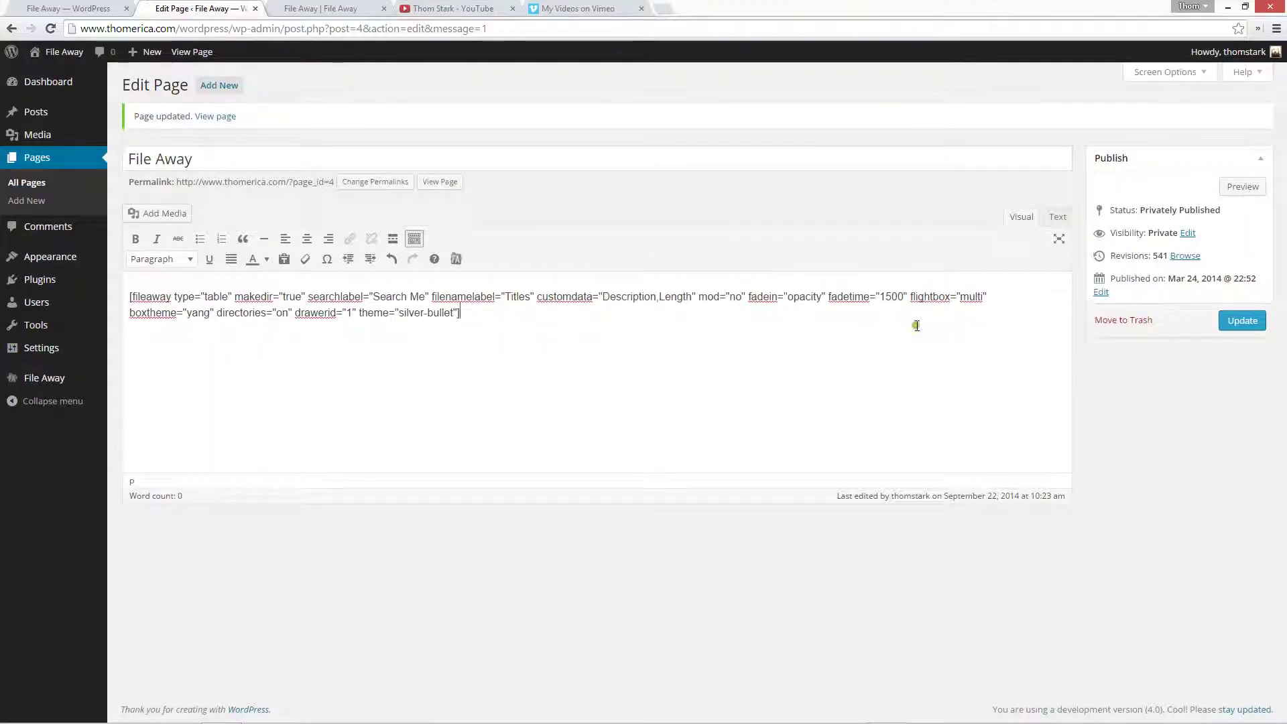
{"action": "left_click", "coordinate": [1242, 321]}
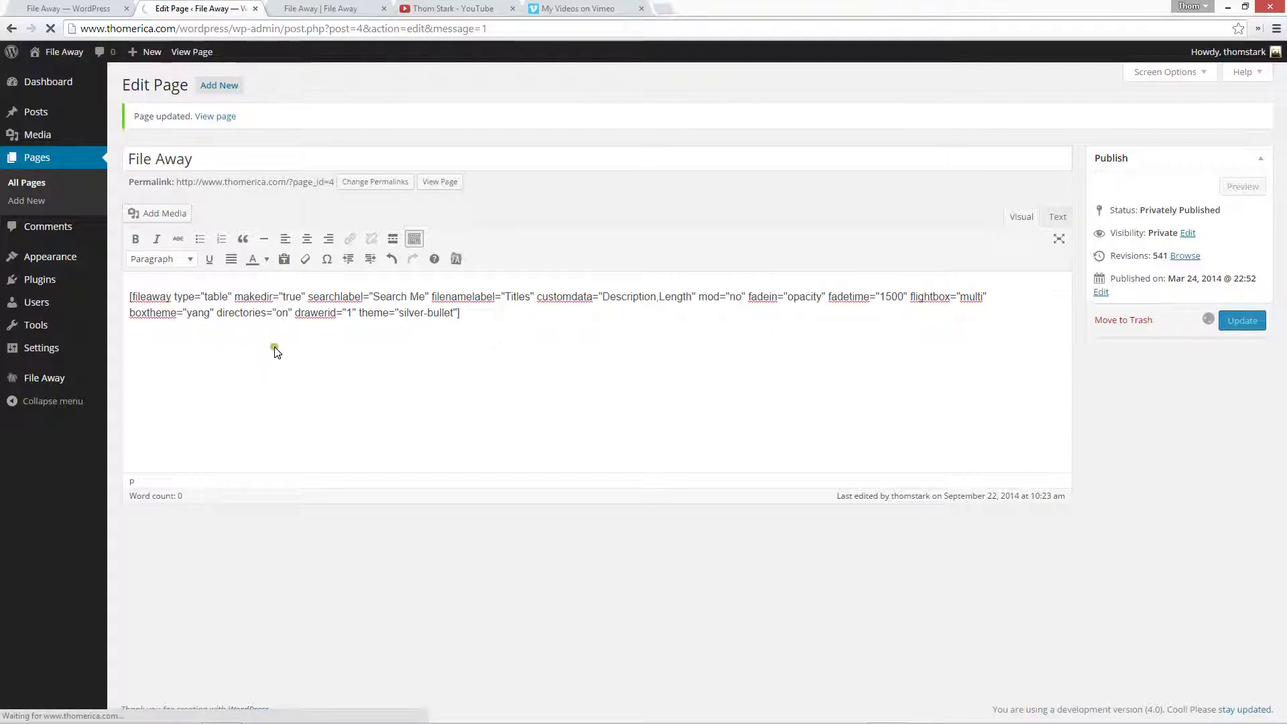
{"action": "left_click", "coordinate": [300, 9]}
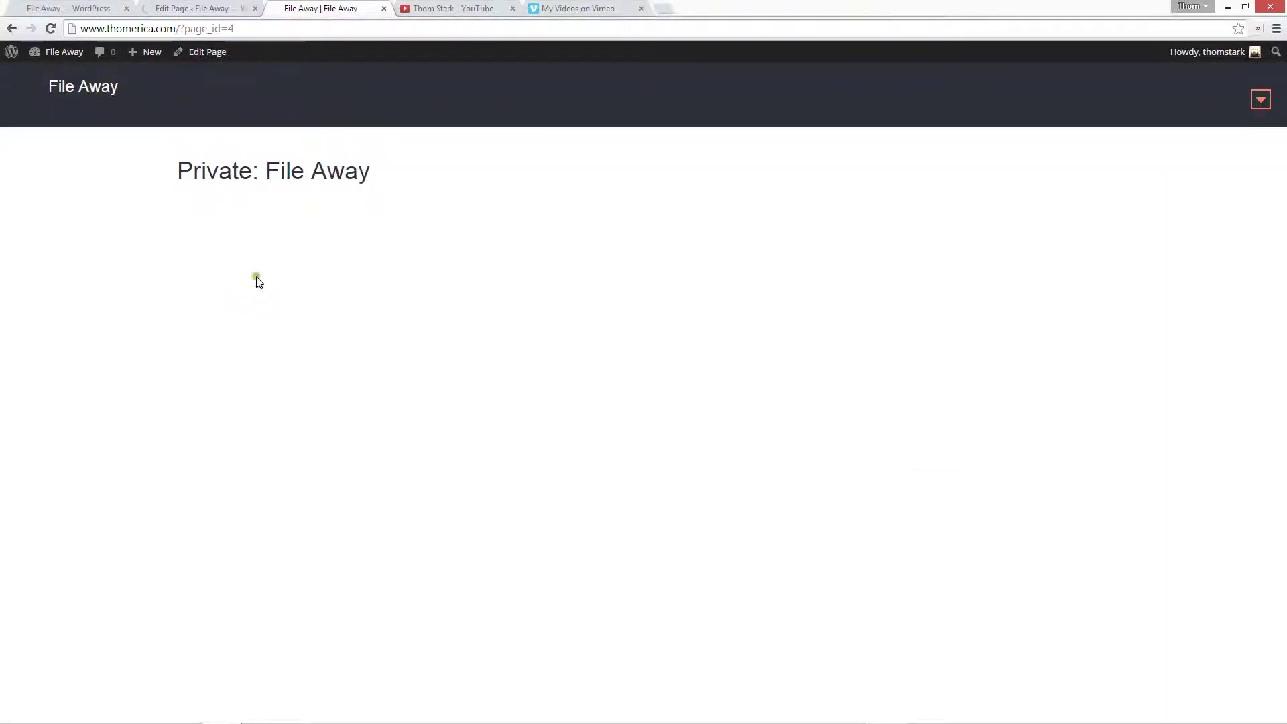
{"action": "right_click", "coordinate": [256, 272]}
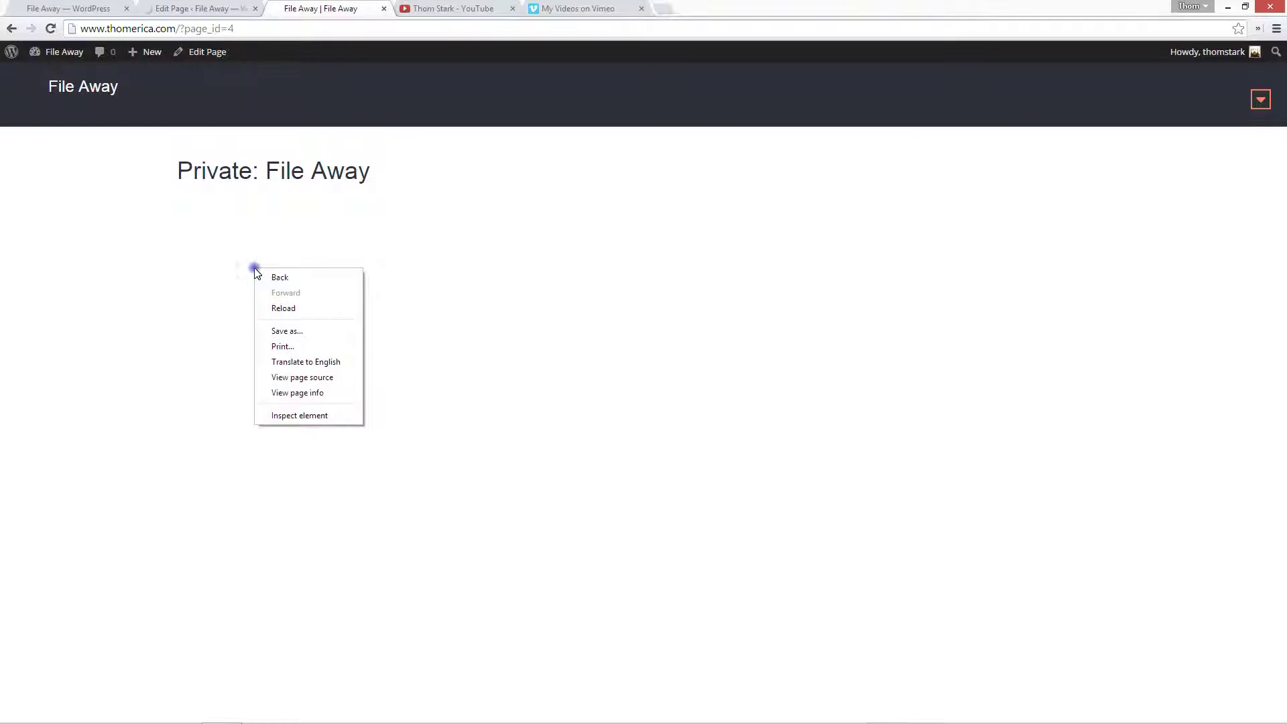
{"action": "left_click", "coordinate": [266, 310]}
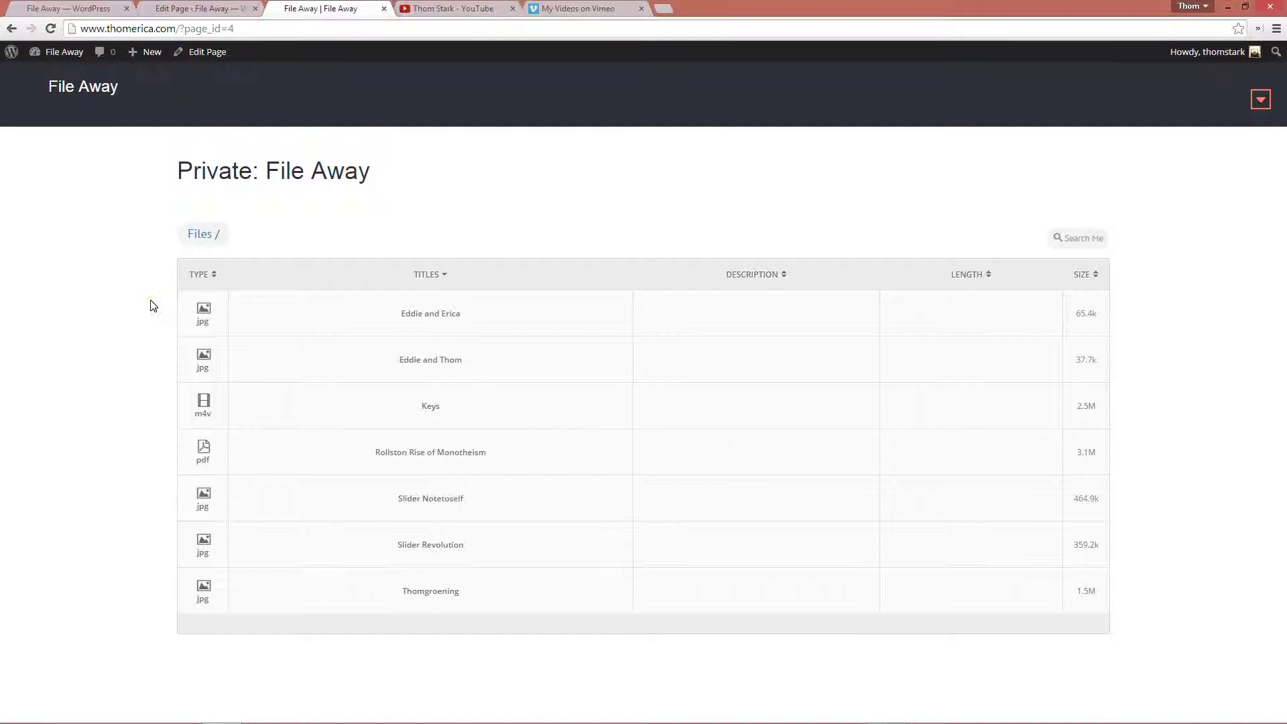
{"action": "left_click", "coordinate": [203, 313]}
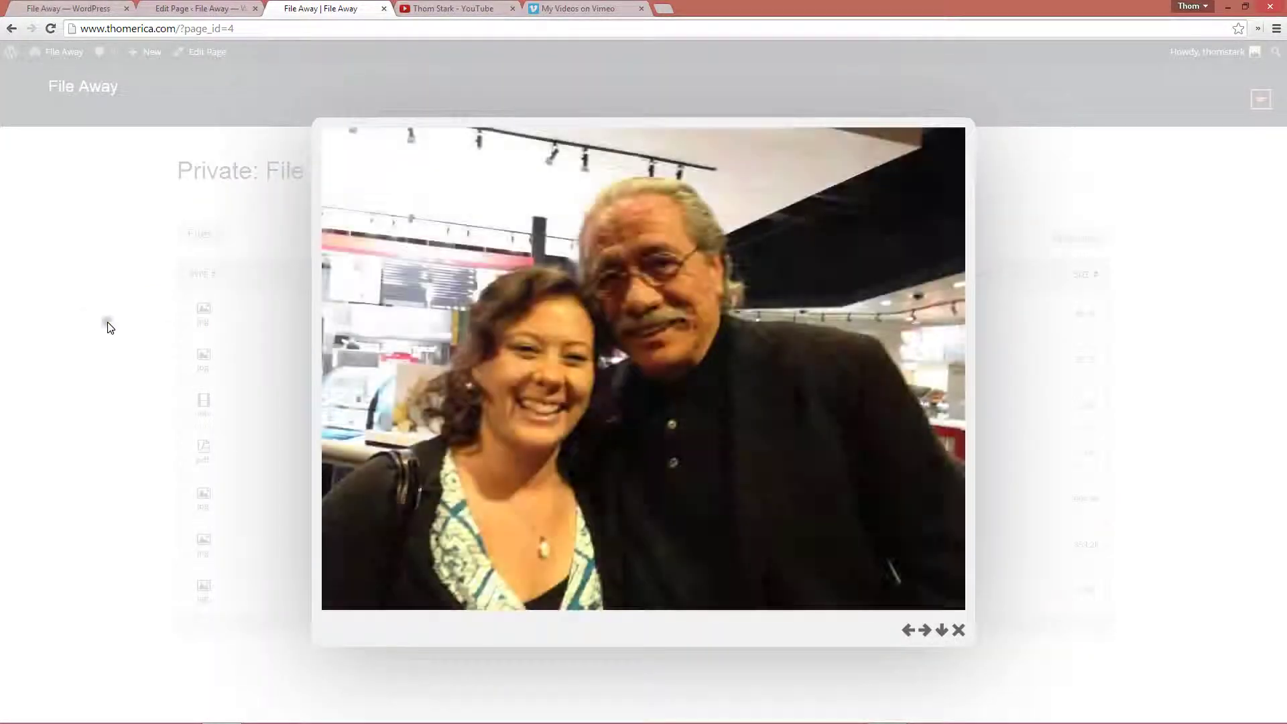
{"action": "left_click", "coordinate": [925, 631]}
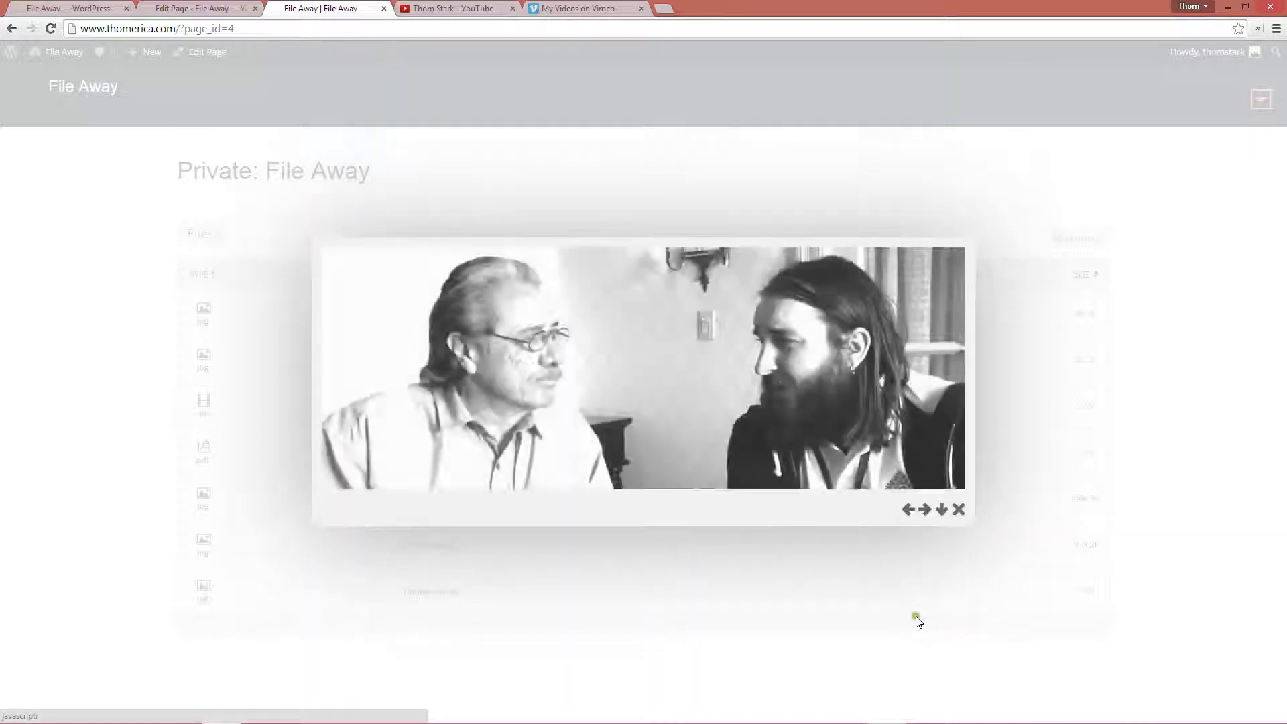
{"action": "left_click", "coordinate": [924, 511]}
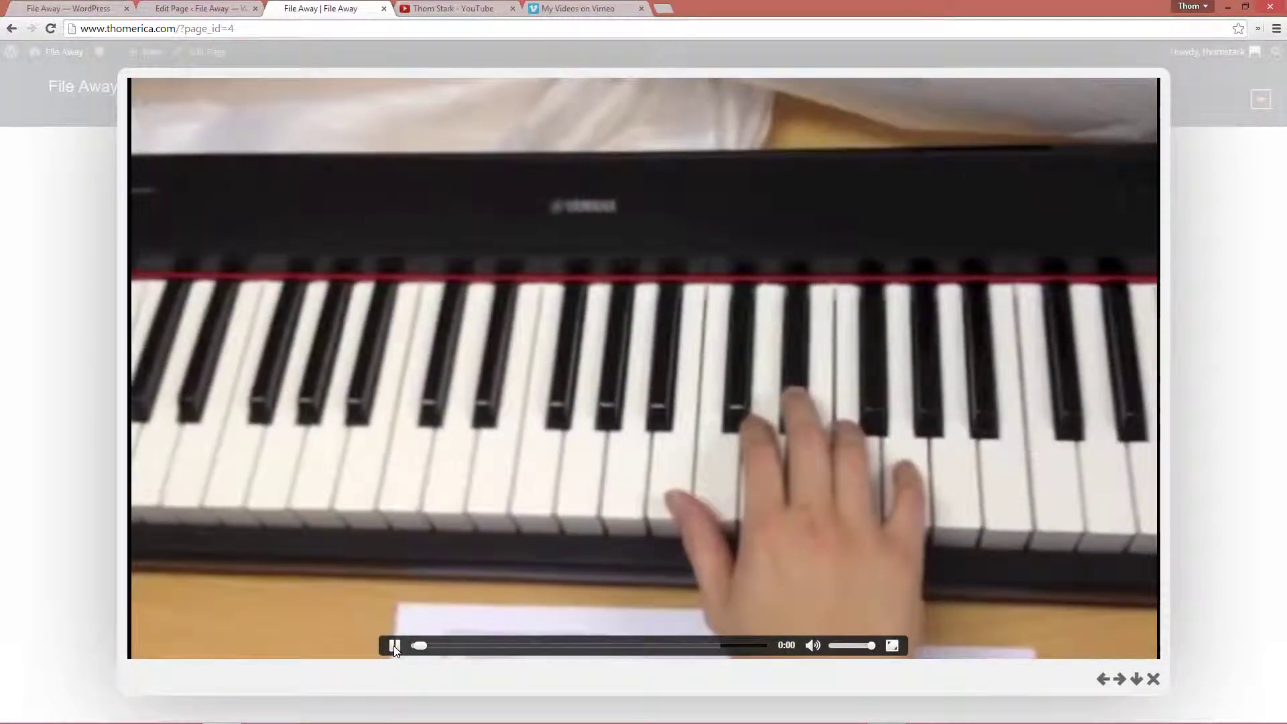
{"action": "left_click", "coordinate": [394, 645]}
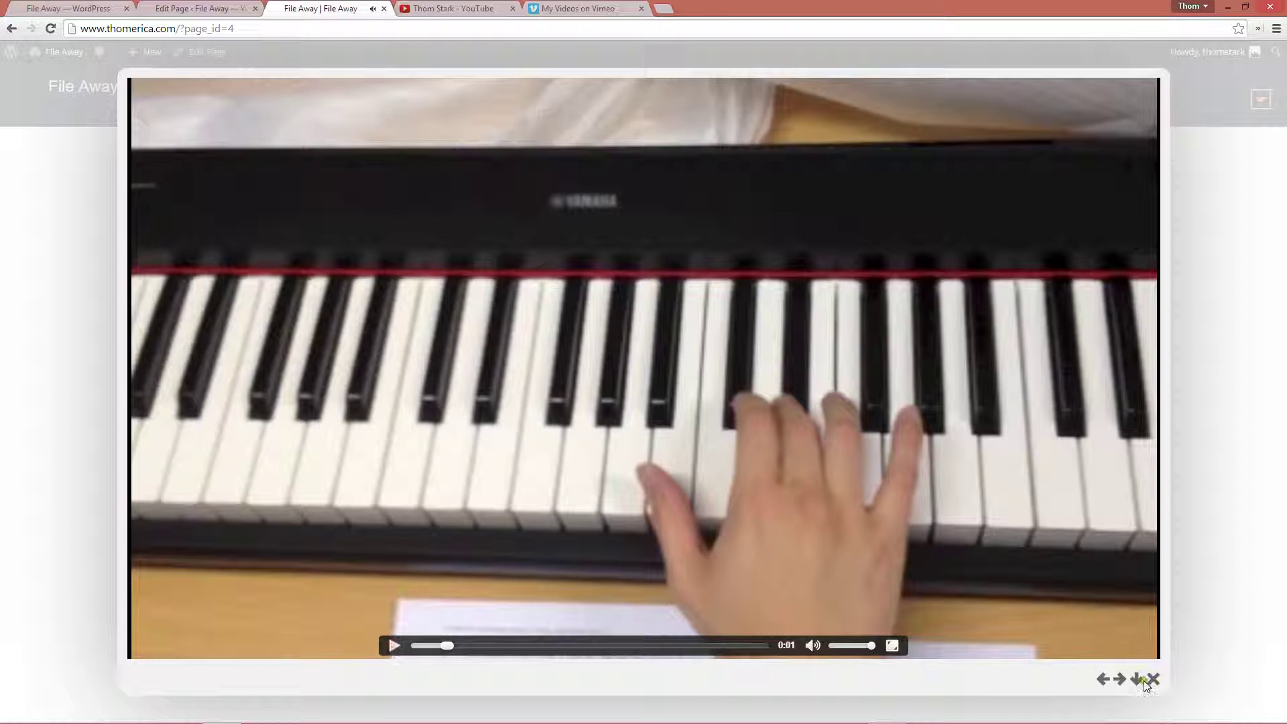
{"action": "left_click", "coordinate": [1121, 679]}
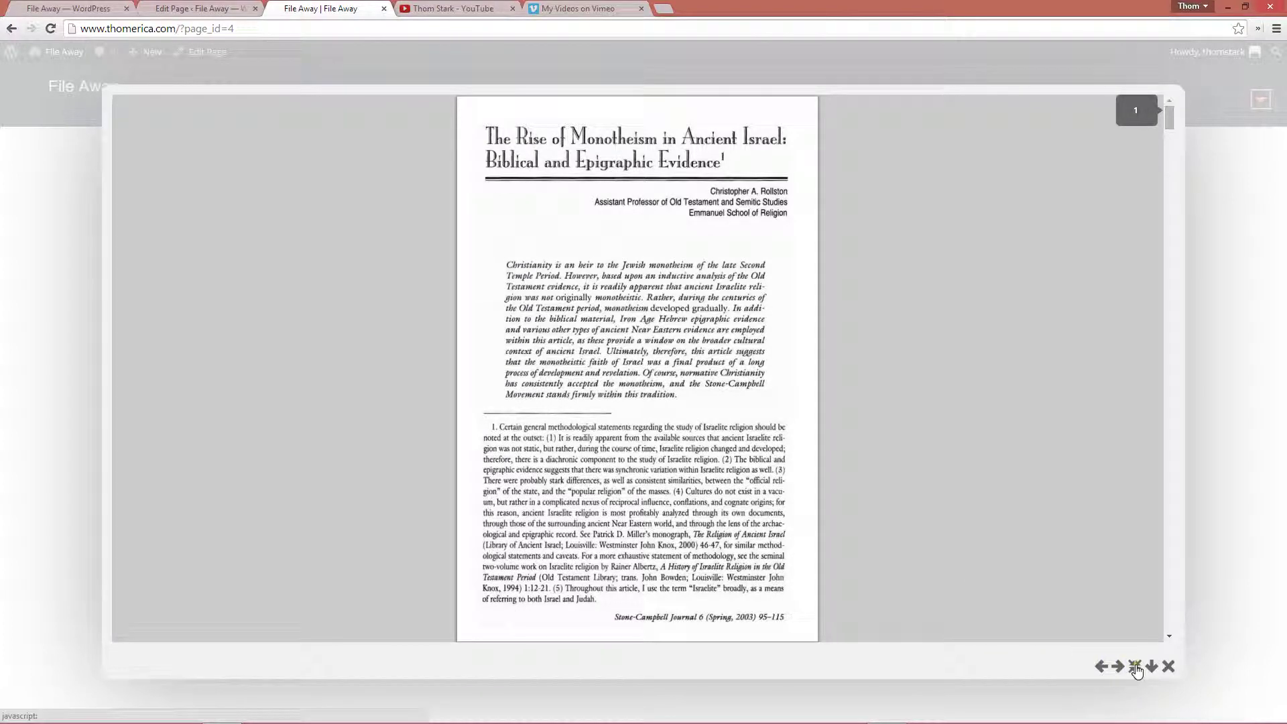
{"action": "left_click", "coordinate": [1135, 667]}
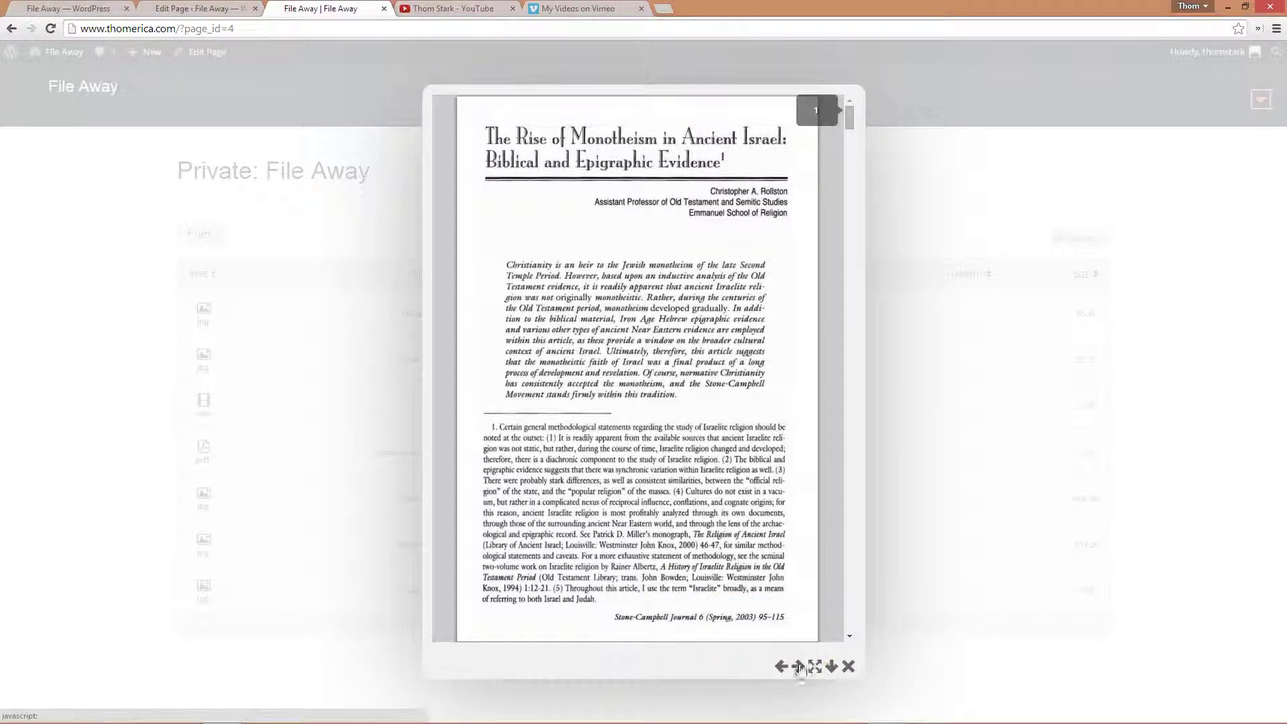
{"action": "left_click", "coordinate": [798, 666]}
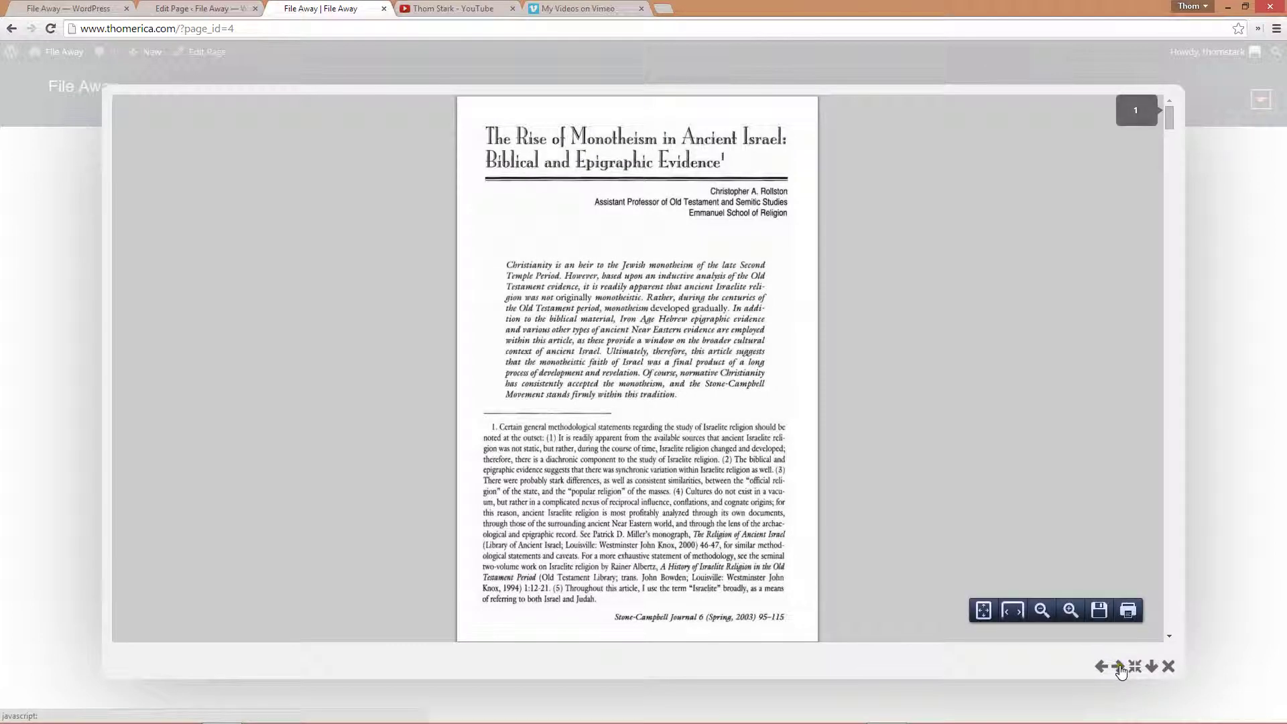
{"action": "left_click", "coordinate": [1170, 667]}
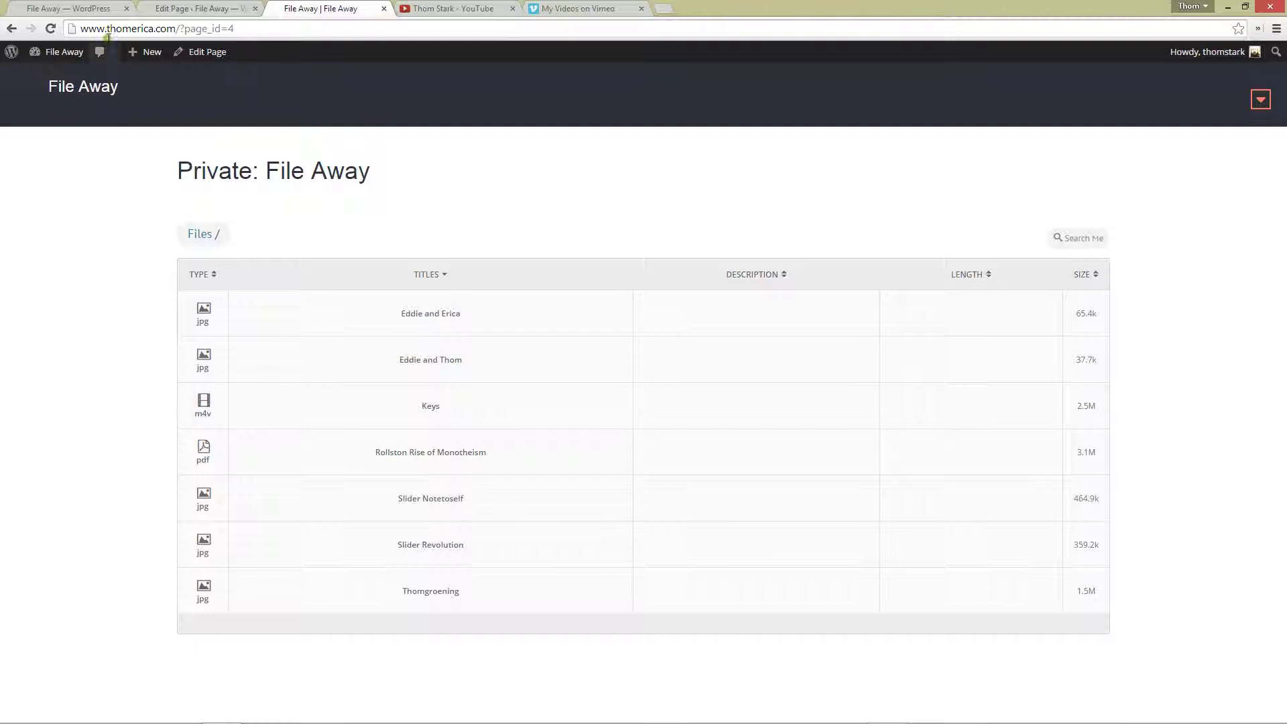
Download fileaway-url-parser.csv from File Away's Dynamic Hyperlinks tutorial.
{"action": "left_click", "coordinate": [74, 9]}
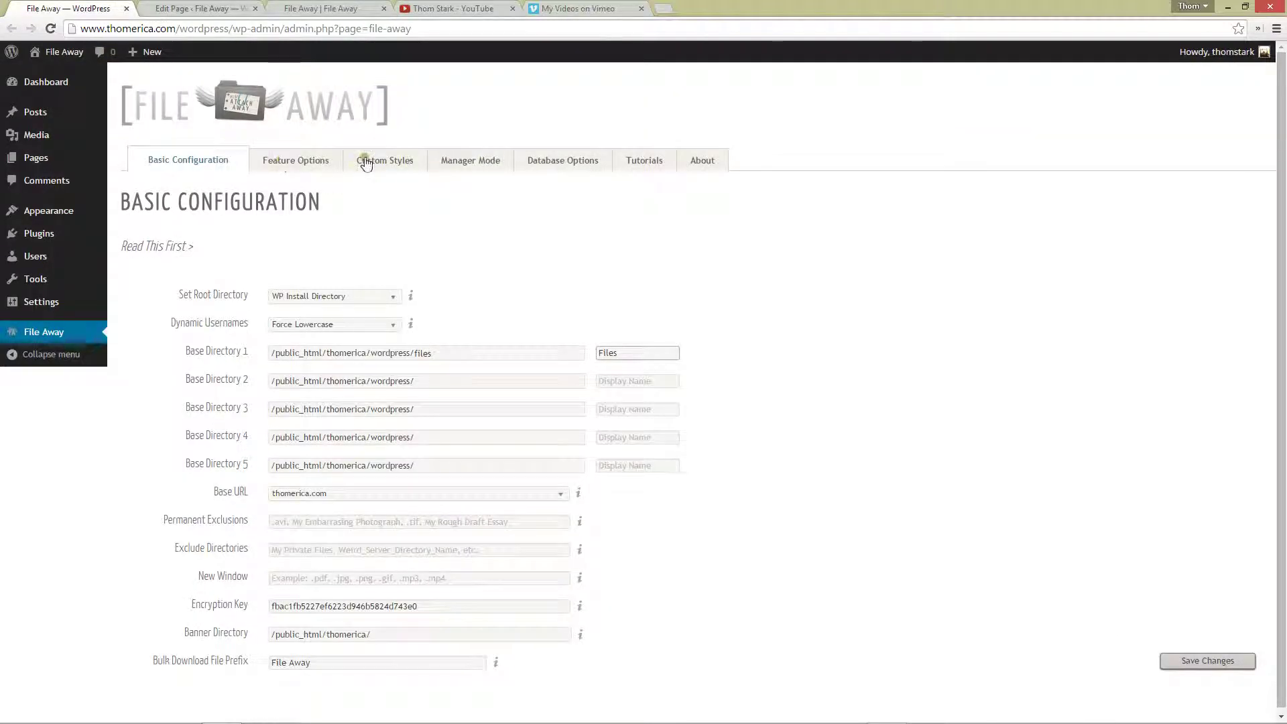
{"action": "left_click", "coordinate": [648, 162]}
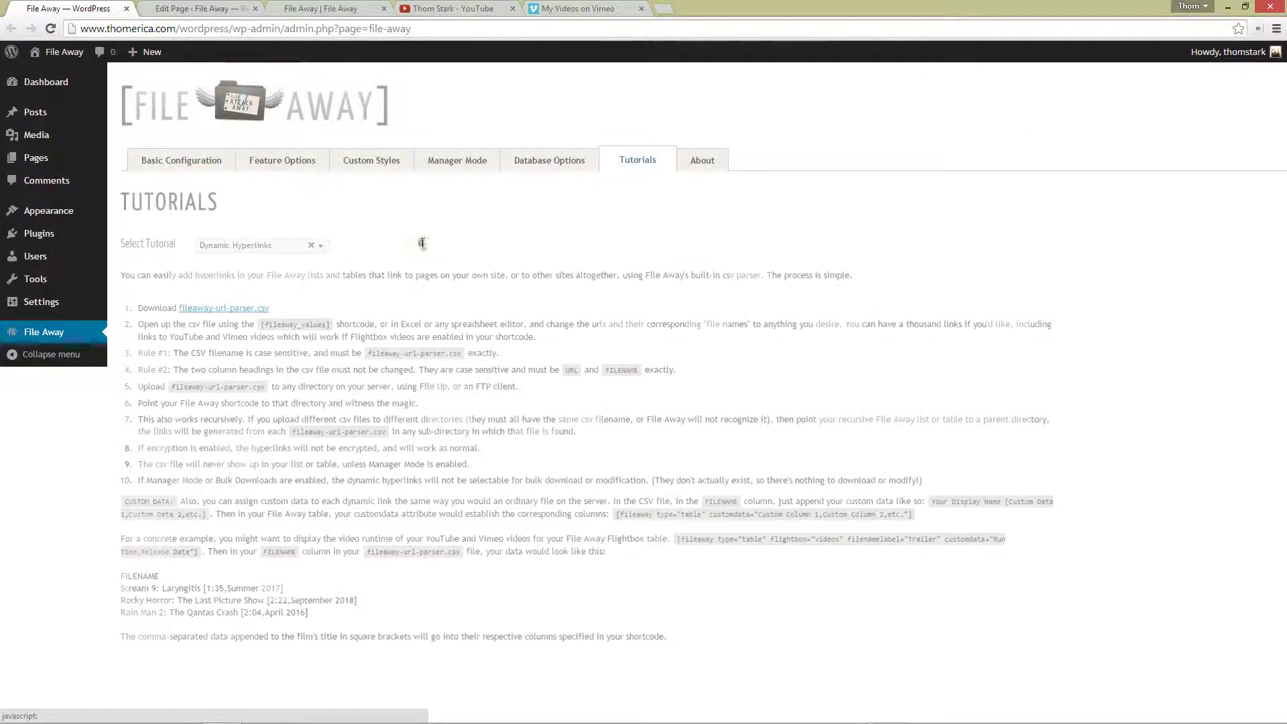
{"action": "left_click", "coordinate": [222, 247]}
{"action": "left_click", "coordinate": [222, 247]}
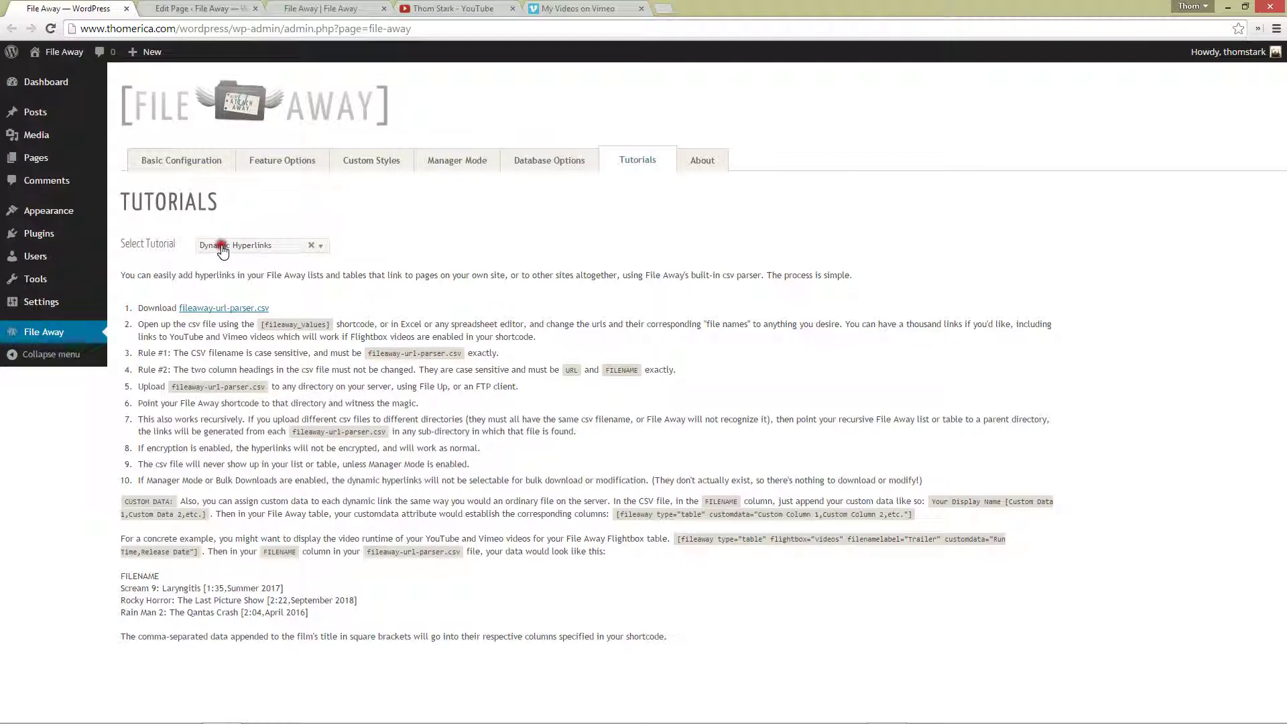
{"action": "left_click", "coordinate": [204, 309]}
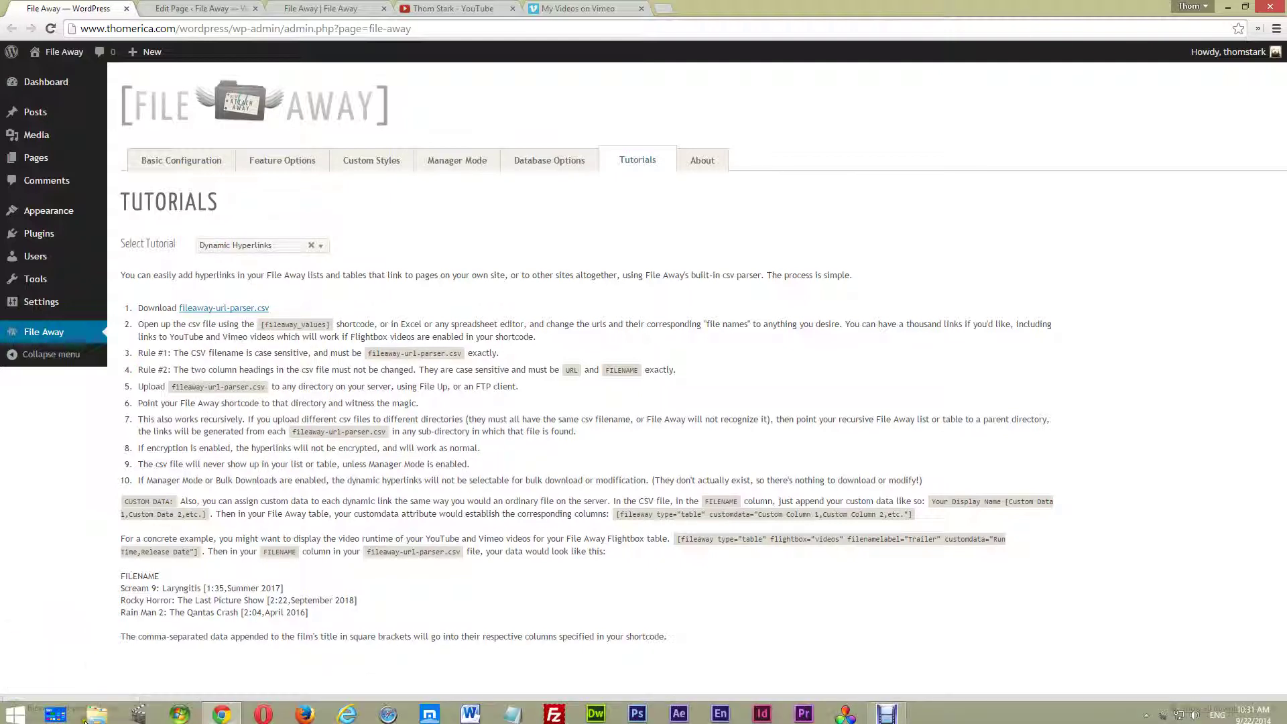
{"action": "left_click", "coordinate": [79, 708]}
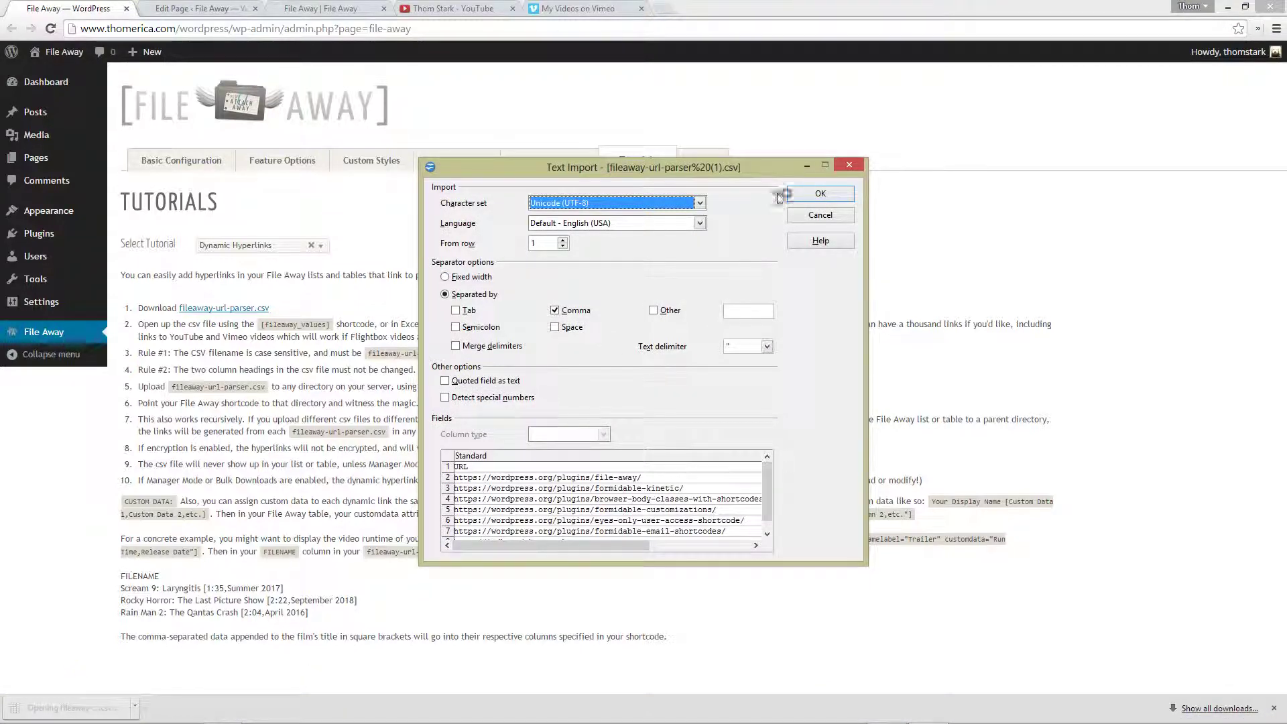
{"action": "left_click", "coordinate": [815, 193]}
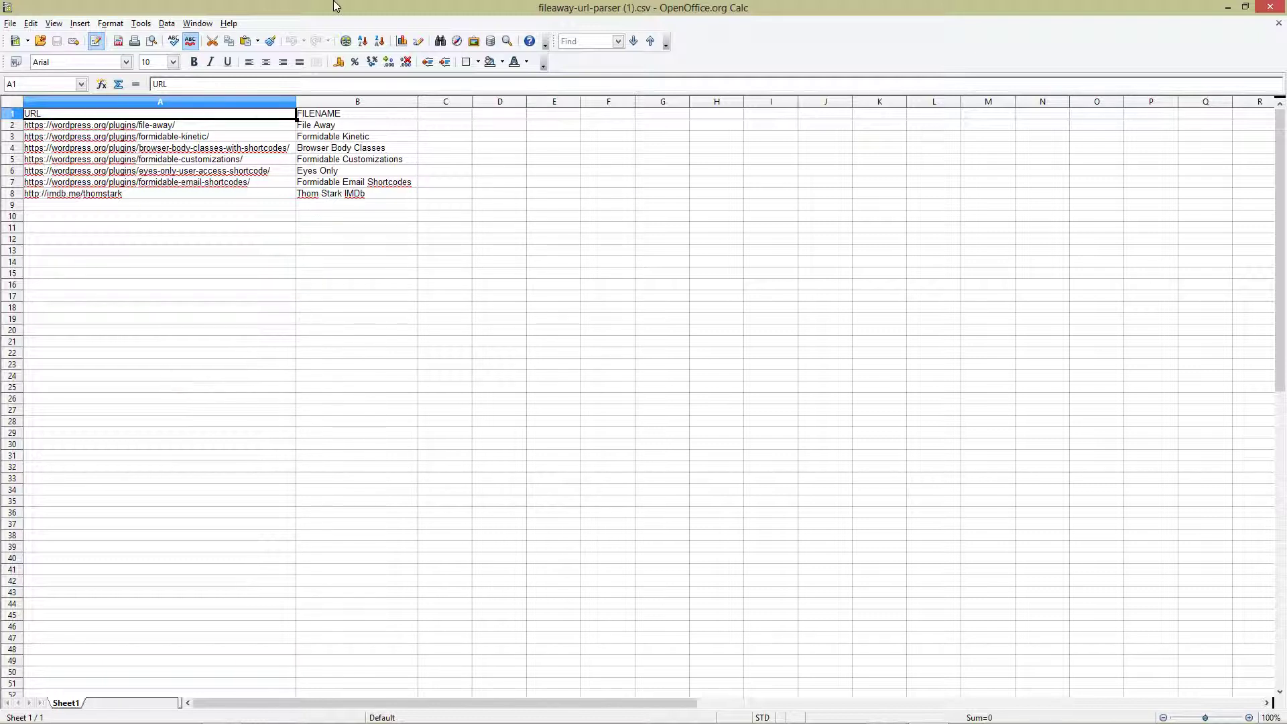
{"action": "left_click", "coordinate": [1273, 10]}
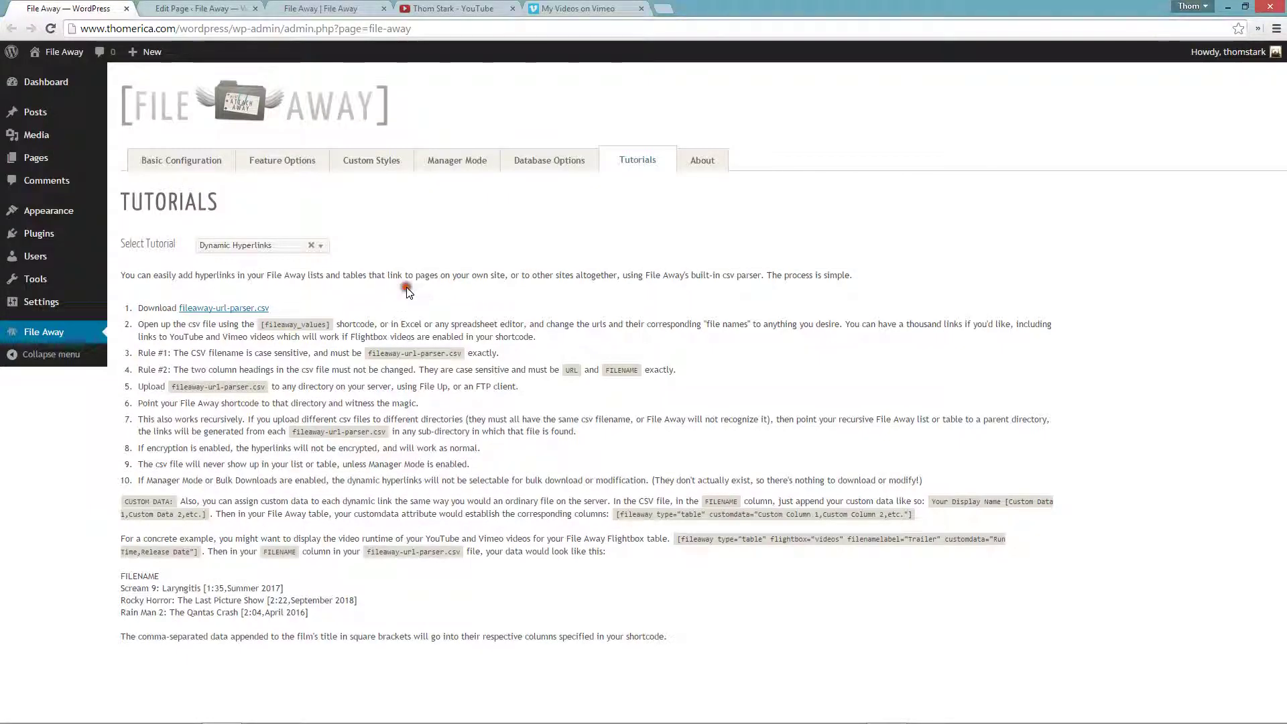
Add an empty line above the existing shortcode and choose a CSV Data Table shortcode there.
{"action": "left_click", "coordinate": [185, 7]}
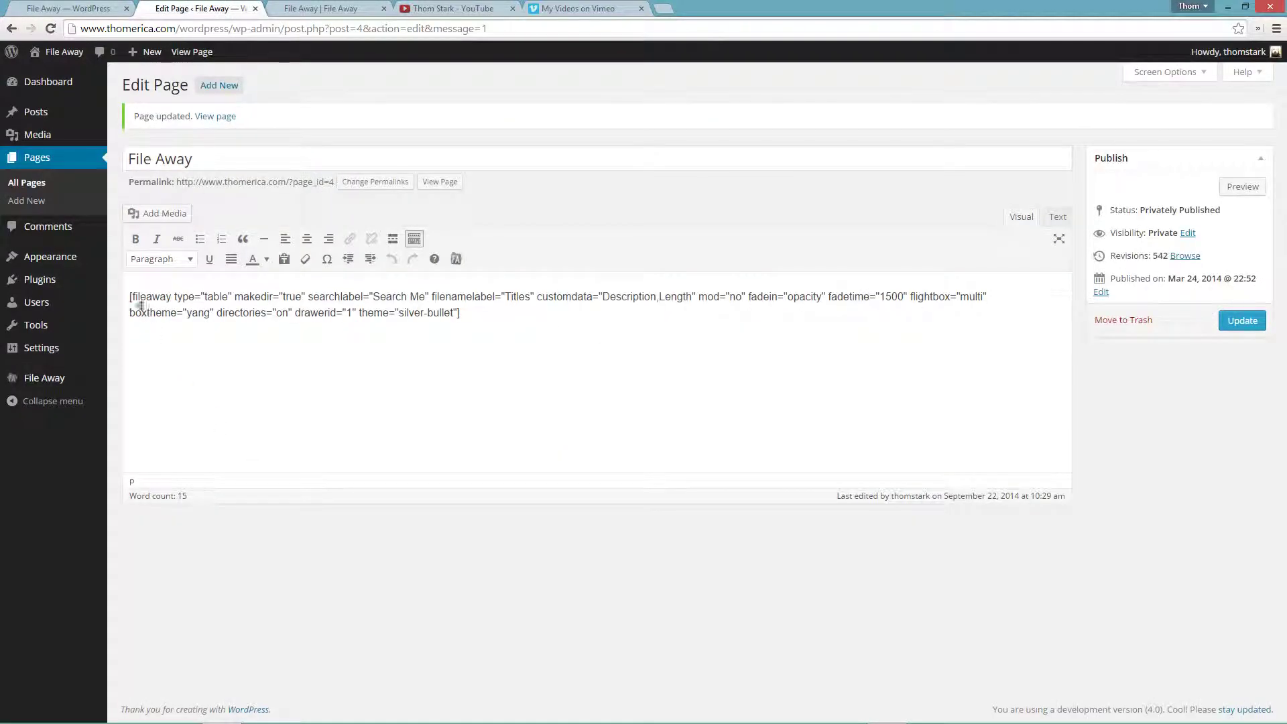
{"action": "left_click", "coordinate": [132, 297]}
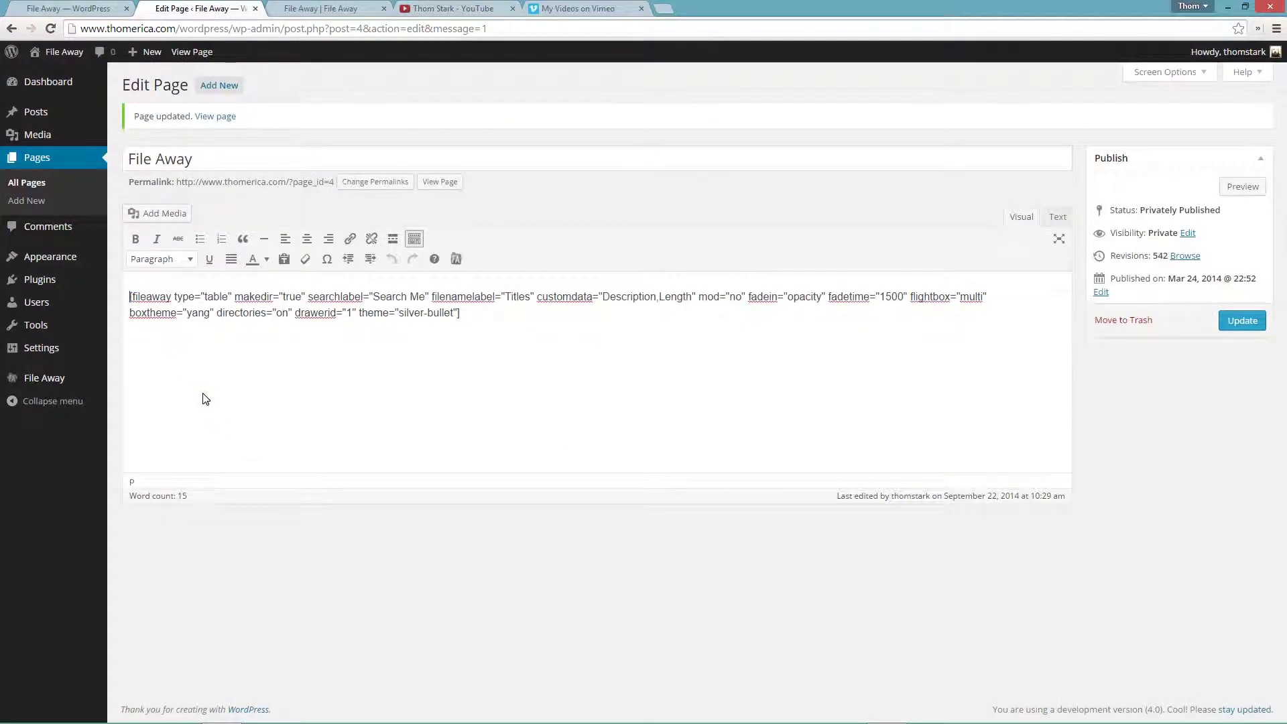
{"action": "key", "text": "Return"}
{"action": "key", "text": "Return"}
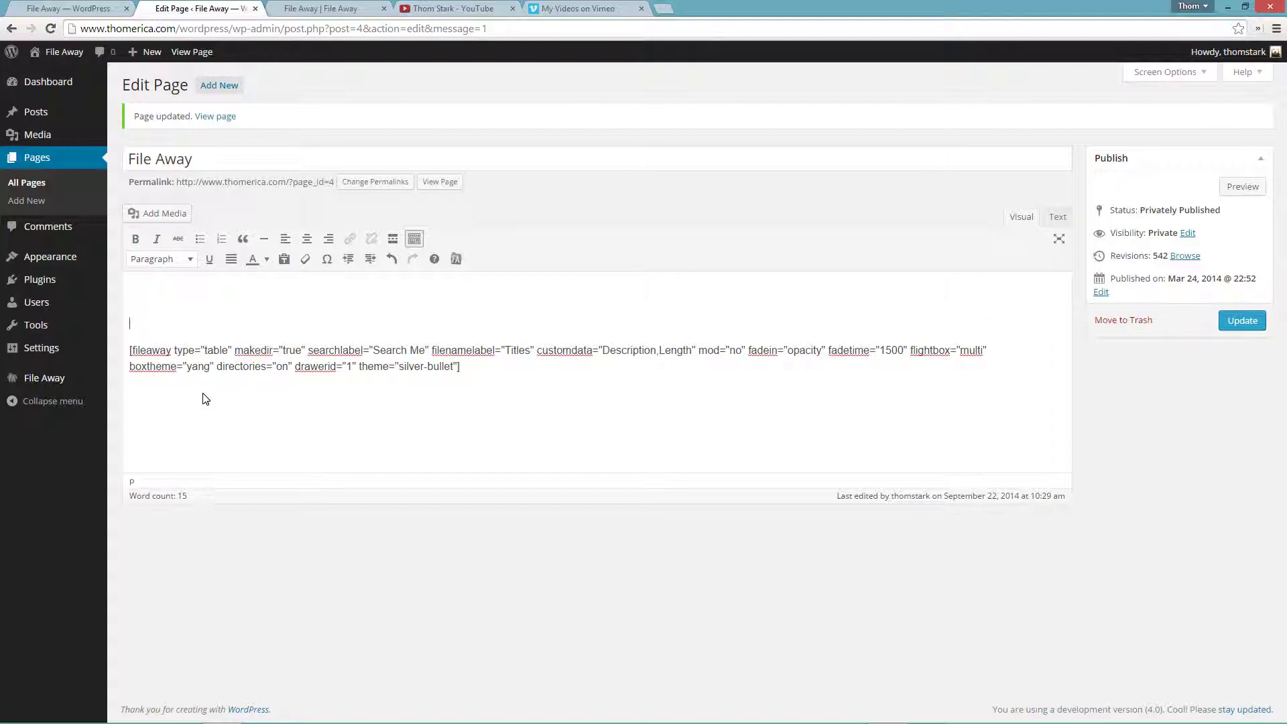
{"action": "left_click", "coordinate": [456, 259]}
{"action": "left_click", "coordinate": [425, 122]}
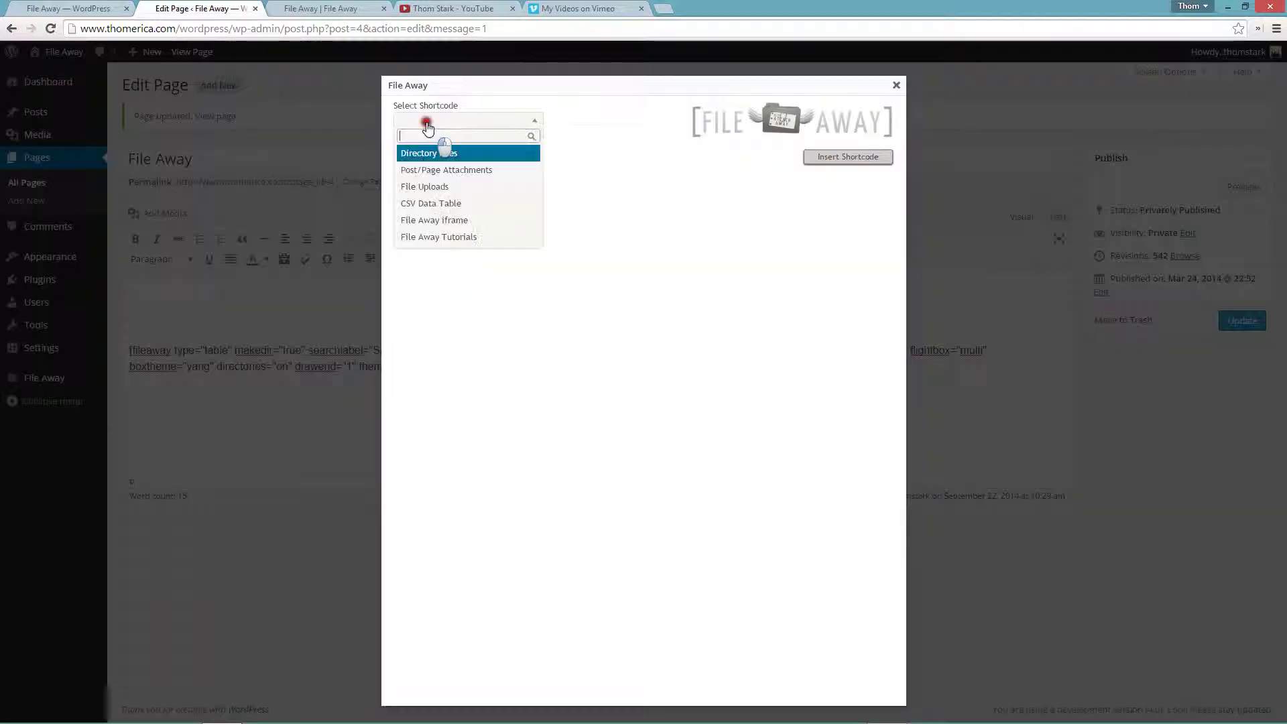
{"action": "left_click", "coordinate": [453, 206]}
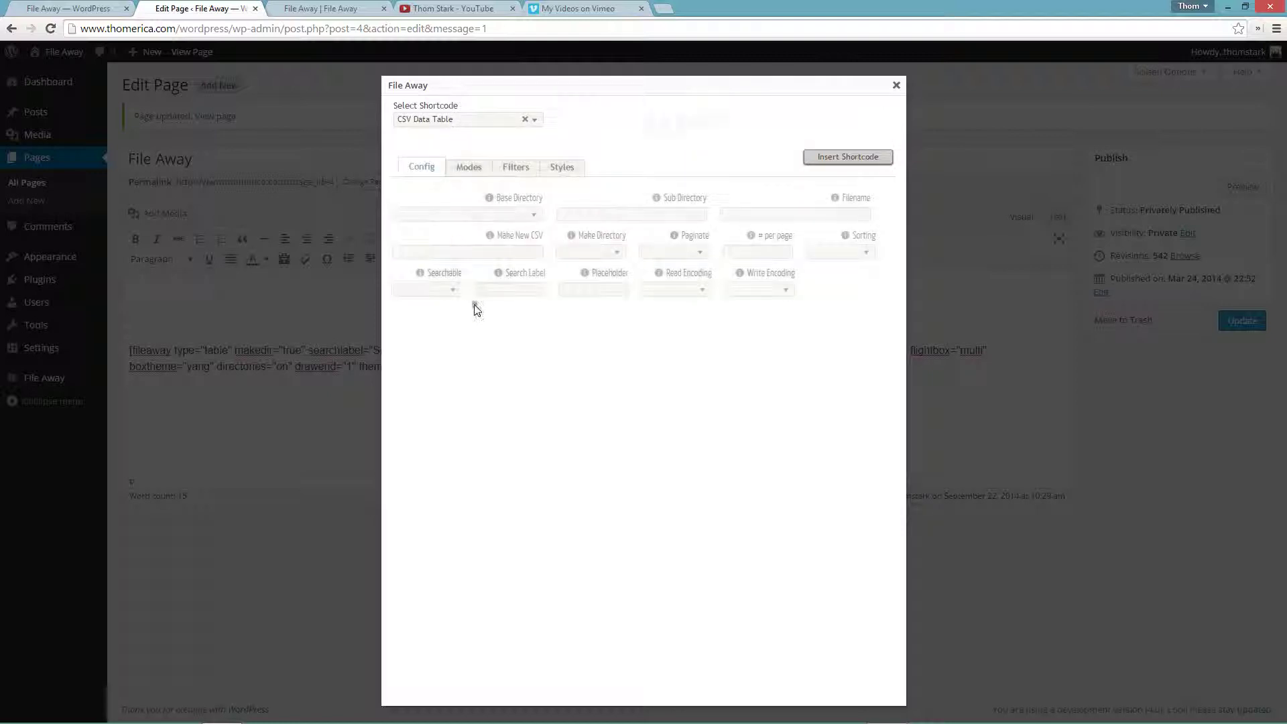
Pick a base directory and review the Filename and Recursive Scan settings.
{"action": "left_click", "coordinate": [480, 213]}
{"action": "left_click", "coordinate": [489, 226]}
{"action": "left_click", "coordinate": [752, 211]}
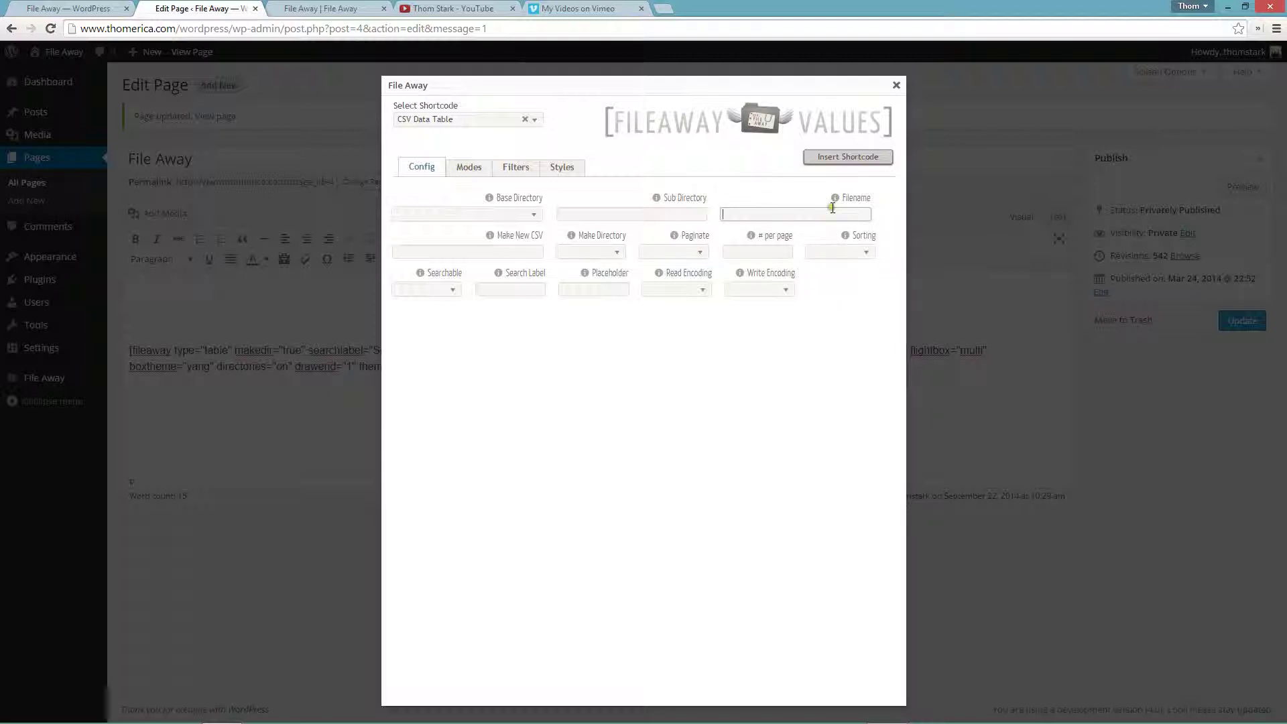
{"action": "left_click", "coordinate": [846, 199]}
{"action": "left_click", "coordinate": [773, 215]}
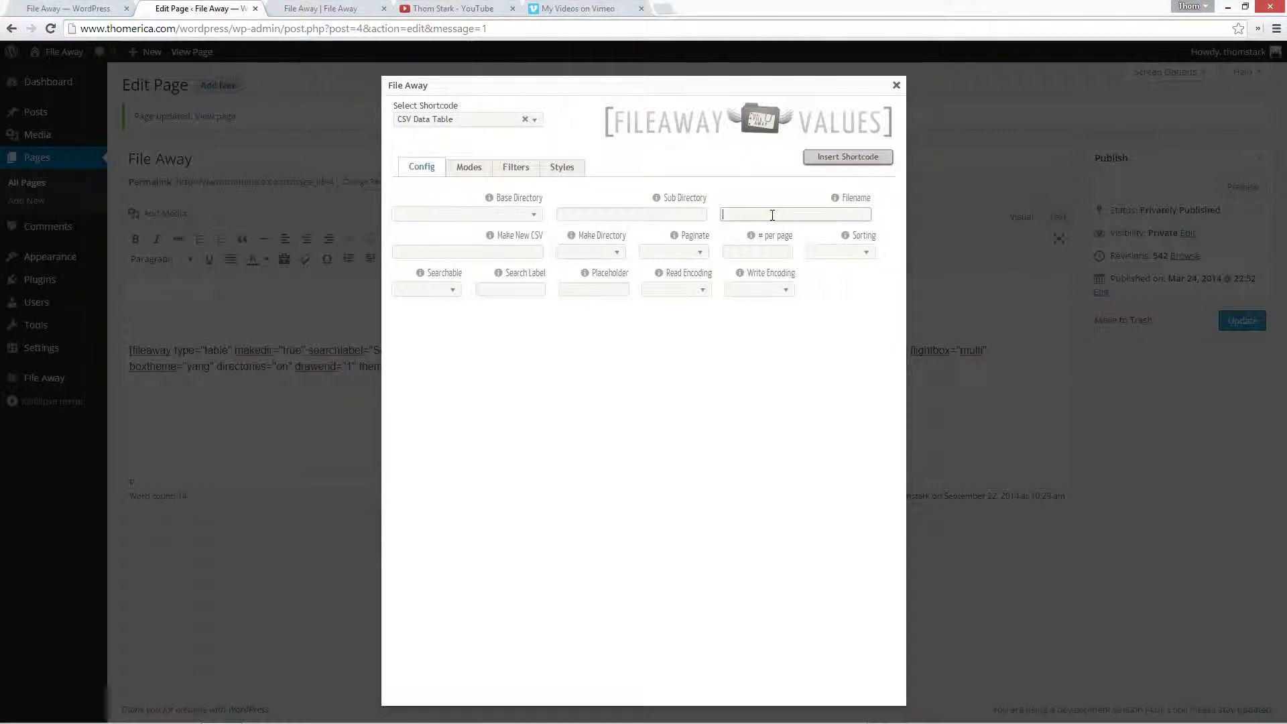
{"action": "left_click", "coordinate": [469, 168]}
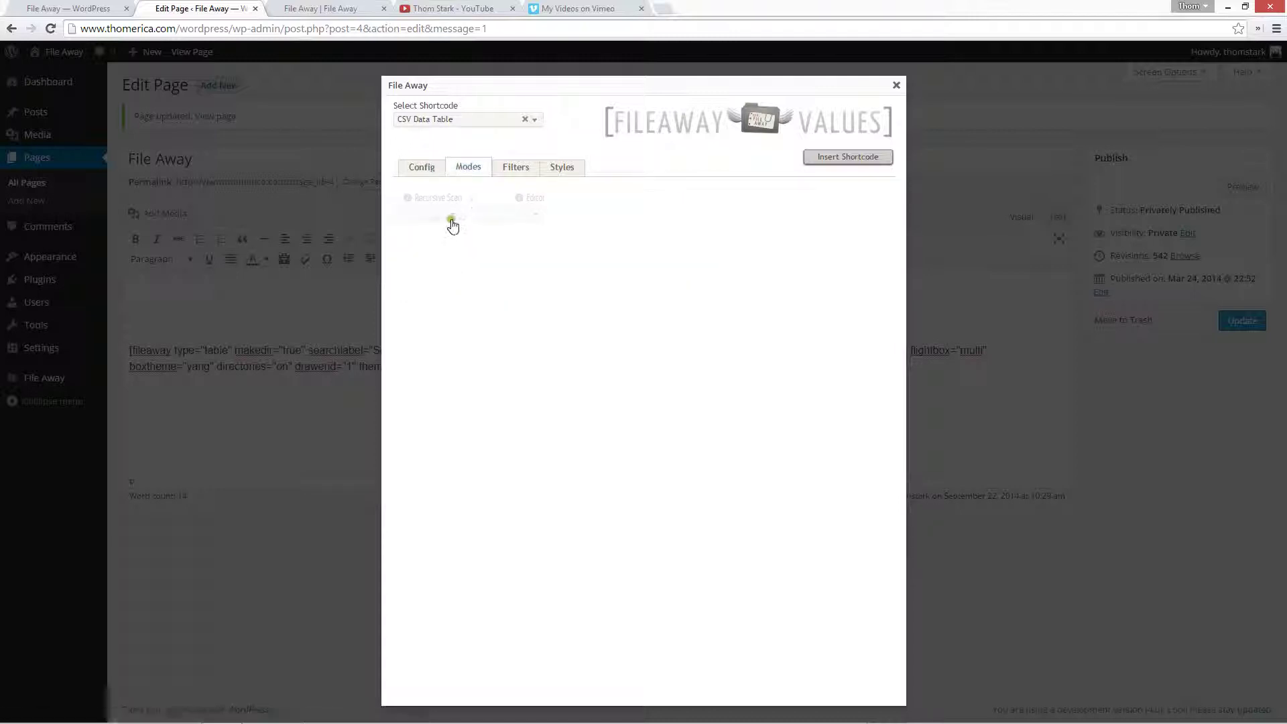
{"action": "left_click", "coordinate": [432, 213]}
{"action": "left_click", "coordinate": [435, 210]}
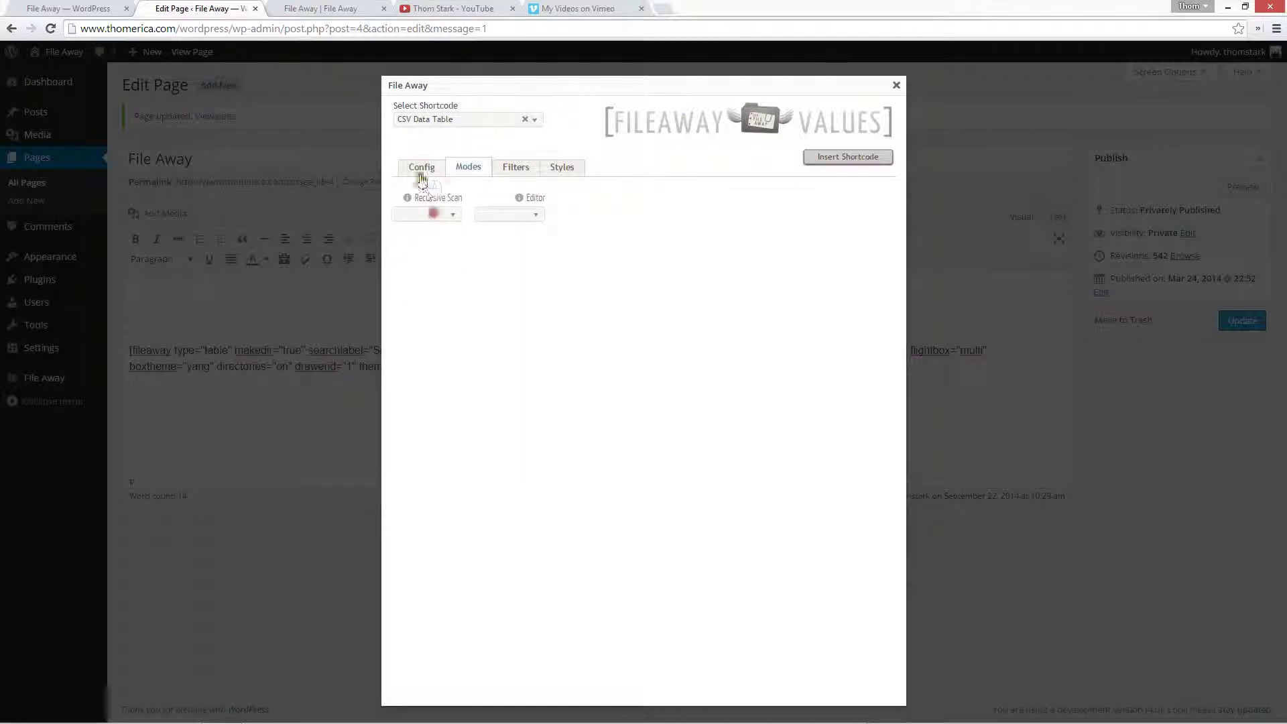
{"action": "left_click", "coordinate": [417, 167]}
Enter URL,FILENAME as the Make New CSV column headings.
{"action": "left_click", "coordinate": [796, 214]}
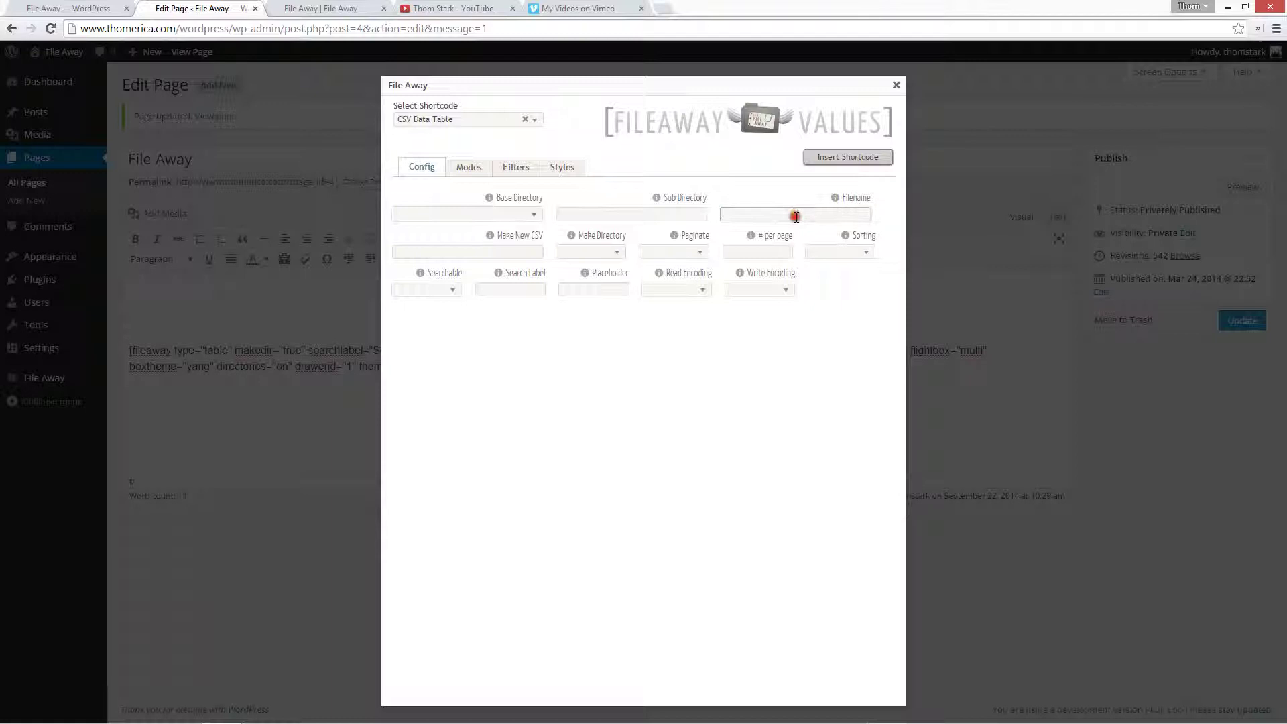
{"action": "left_click", "coordinate": [486, 253]}
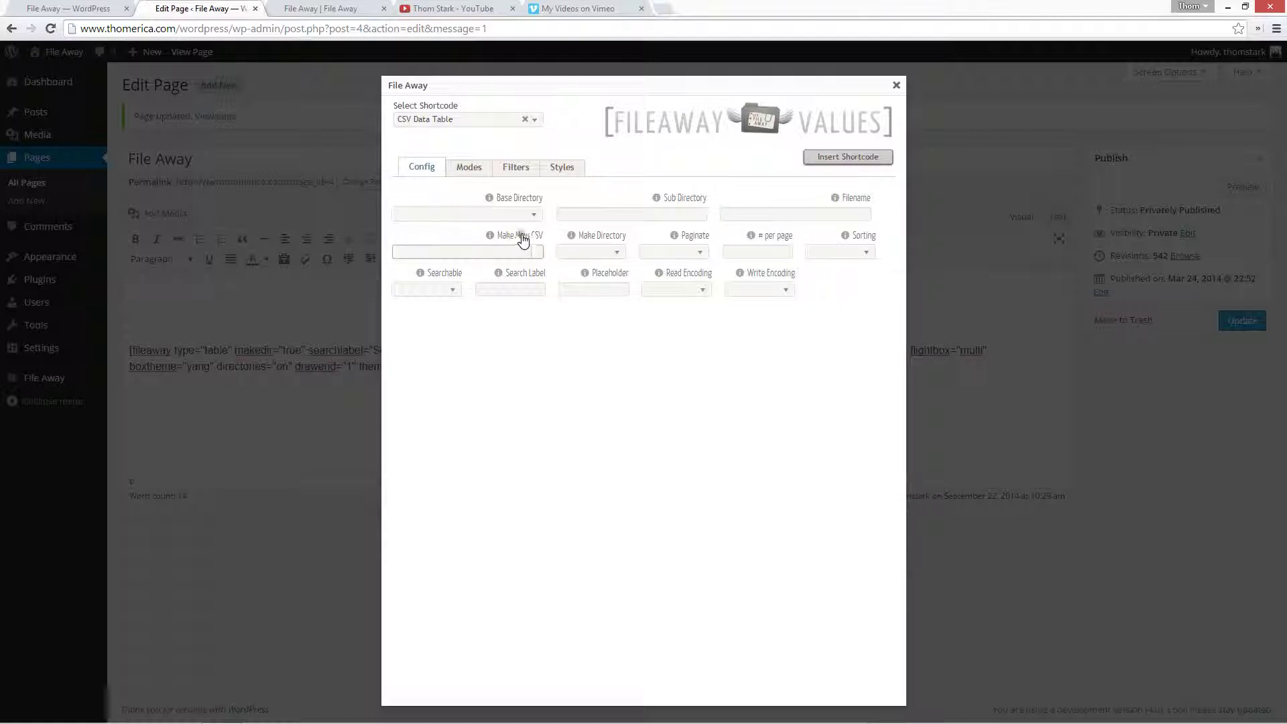
{"action": "left_click", "coordinate": [770, 214]}
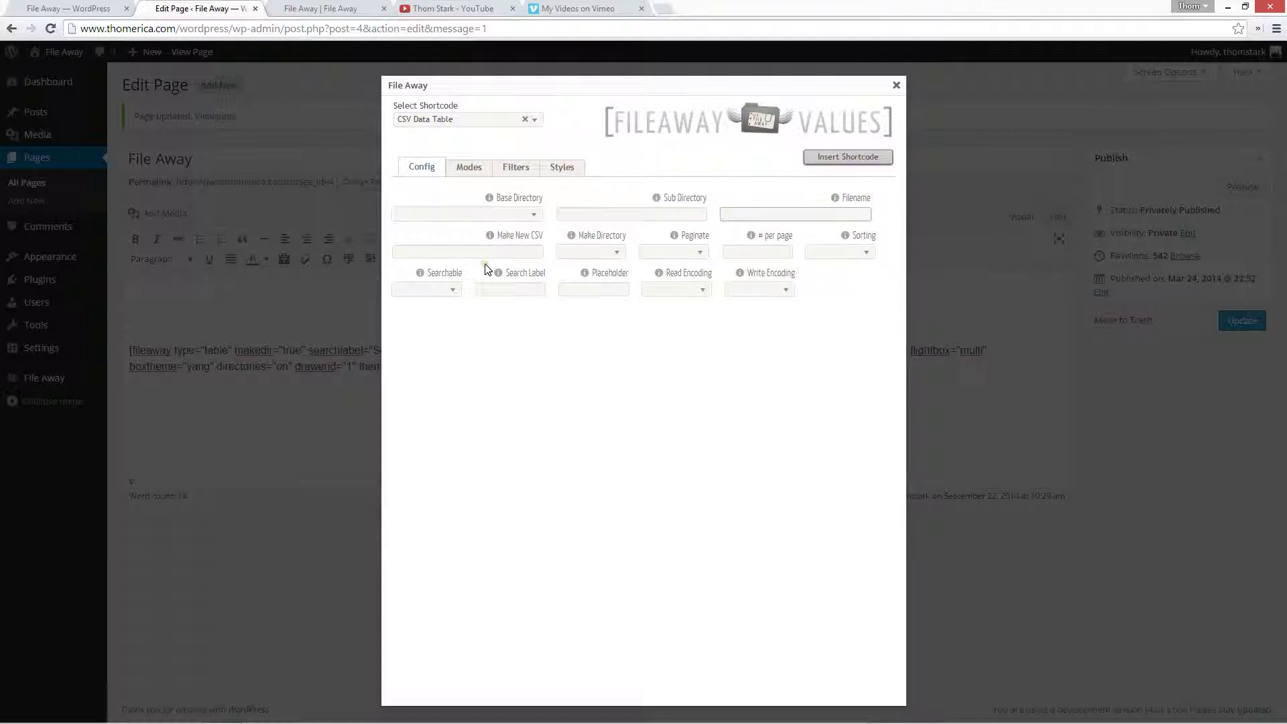
{"action": "left_click", "coordinate": [442, 253]}
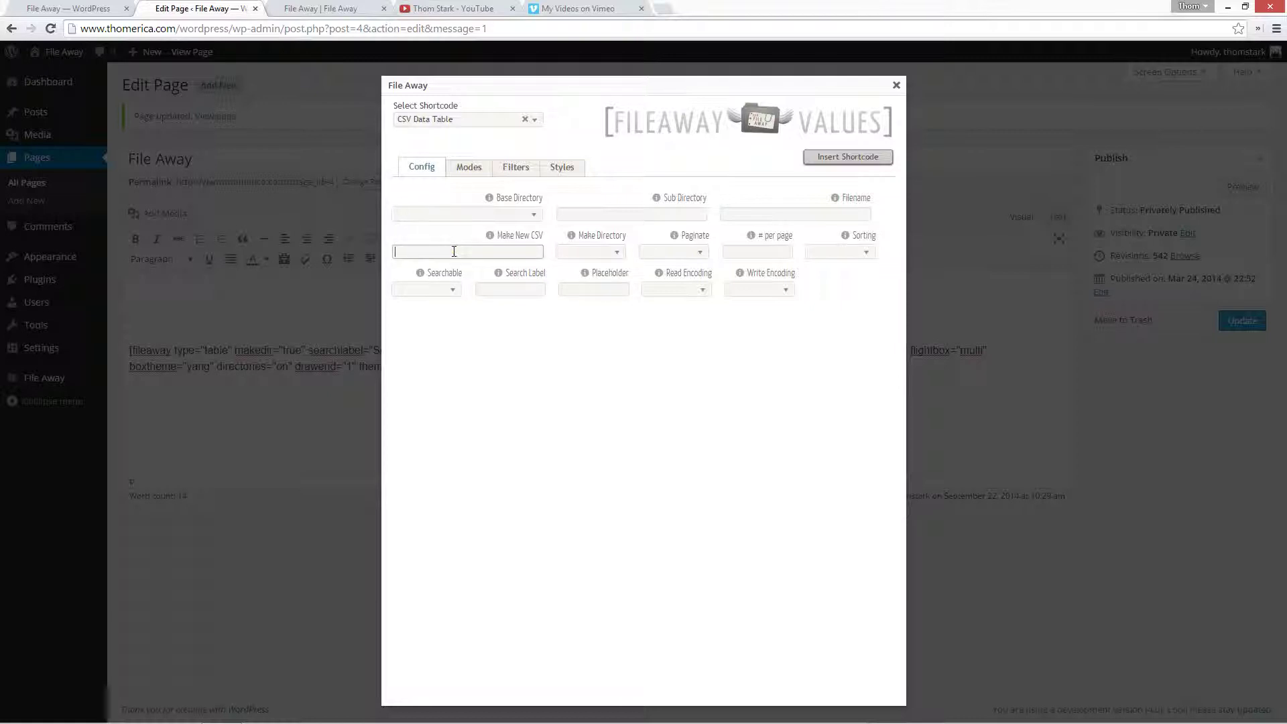
{"action": "left_click", "coordinate": [801, 210]}
{"action": "left_click", "coordinate": [798, 212]}
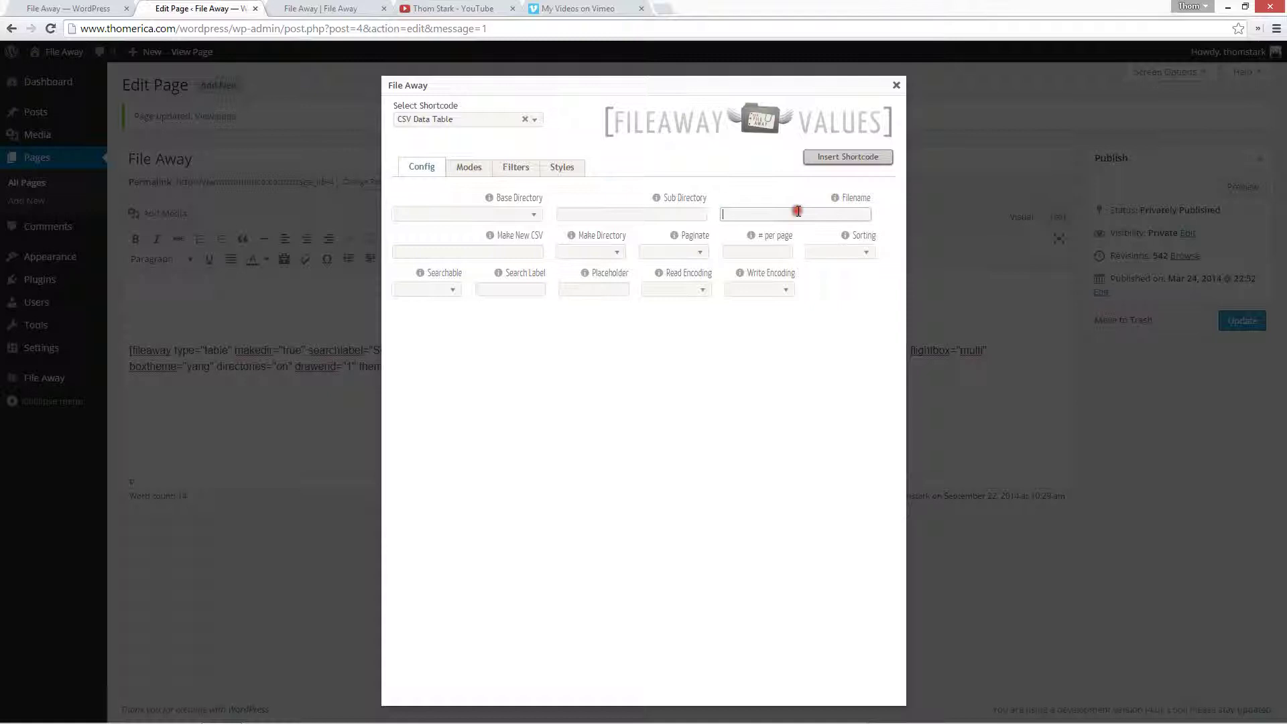
{"action": "left_click", "coordinate": [451, 251]}
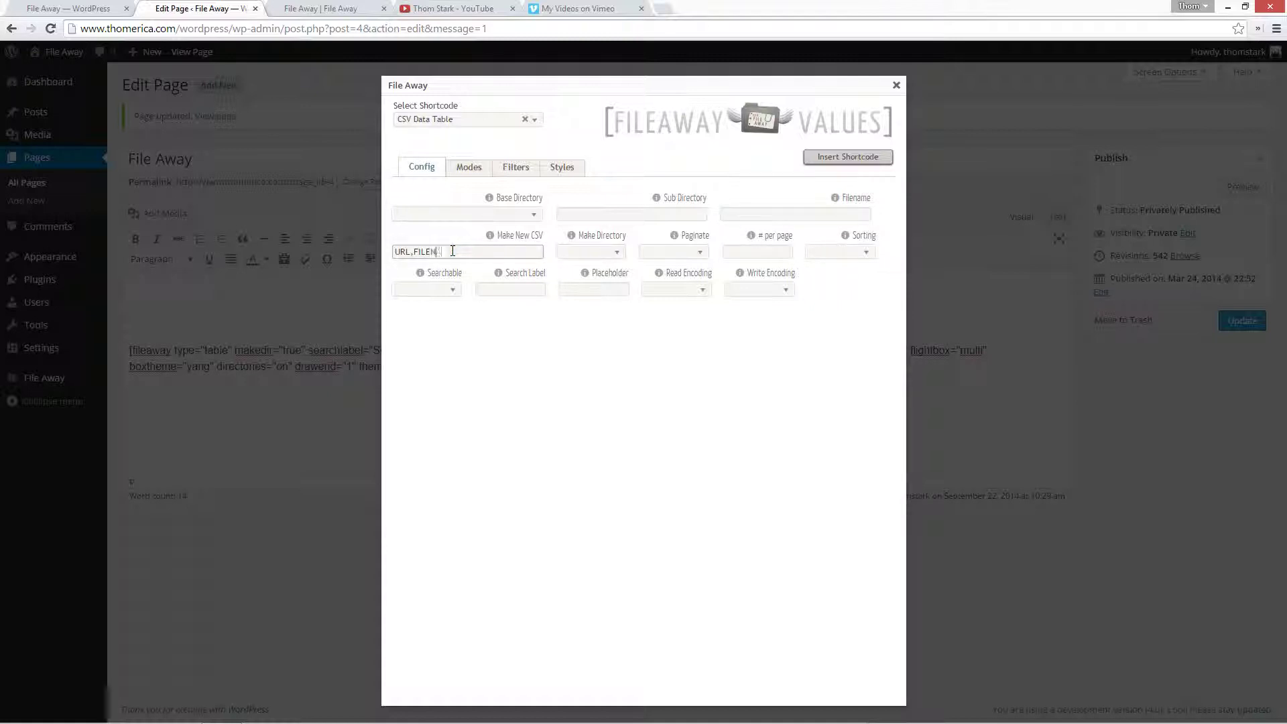
{"action": "left_click", "coordinate": [755, 216]}
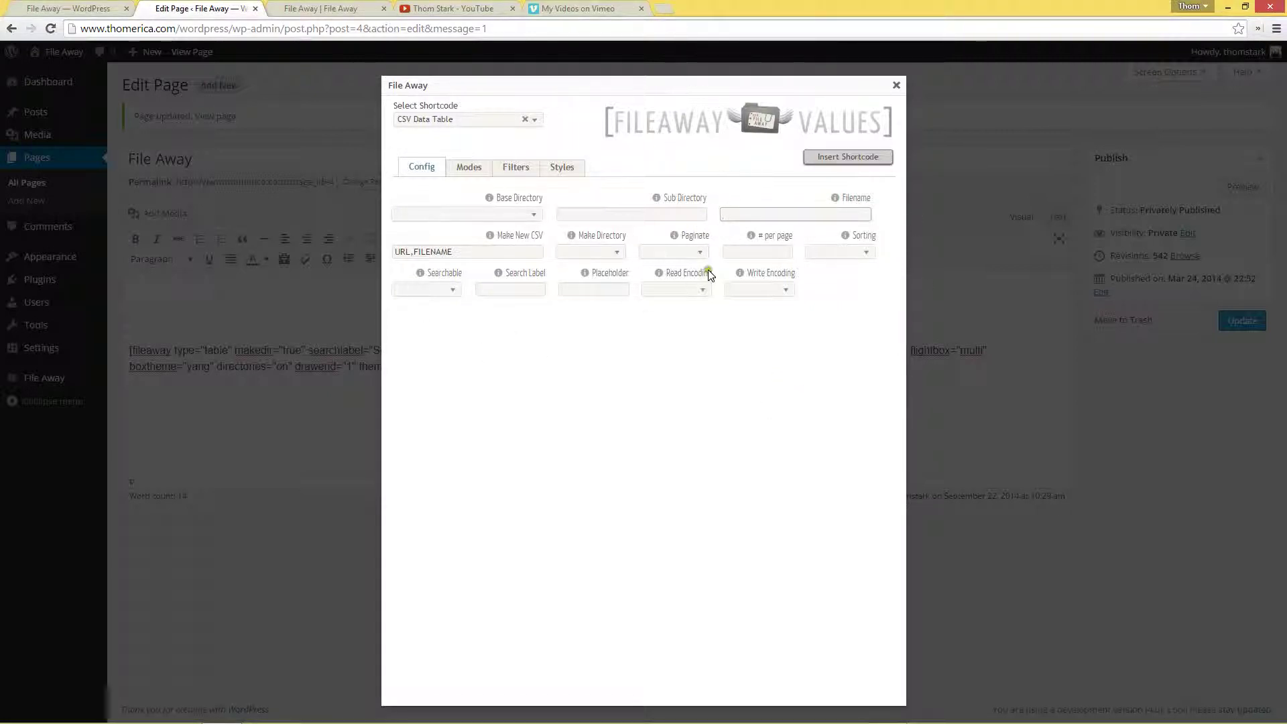
{"action": "left_click", "coordinate": [478, 251]}
Clear the Make New CSV columns and set the search label to 'Search Me'.
{"action": "key", "text": "ctrl+a"}
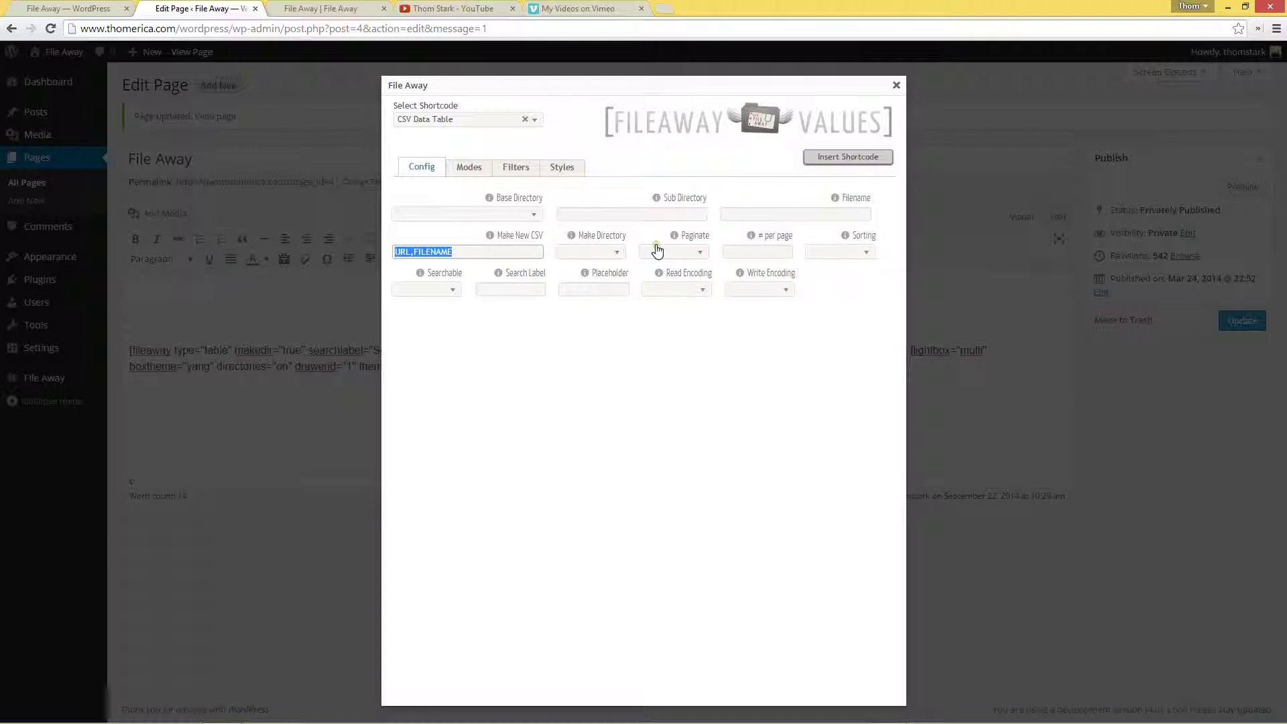
{"action": "key", "text": "Delete"}
{"action": "left_click", "coordinate": [580, 254]}
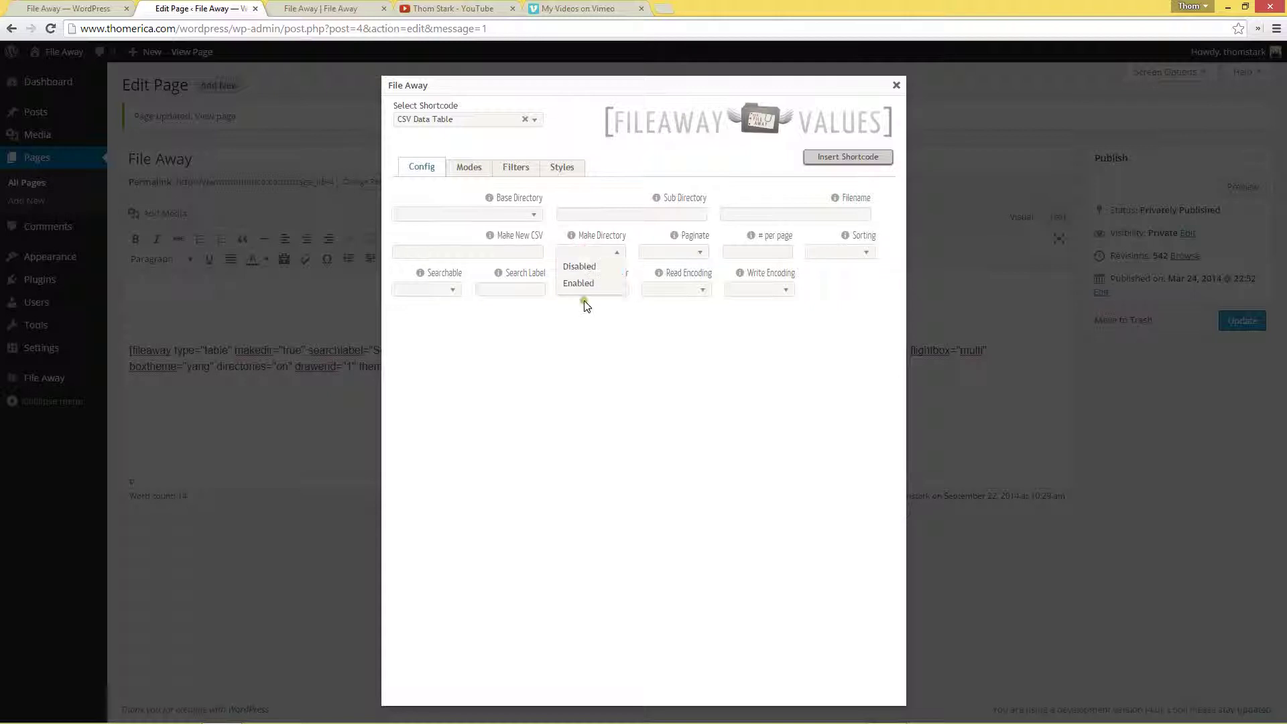
{"action": "left_click", "coordinate": [581, 254]}
{"action": "left_click", "coordinate": [651, 290]}
{"action": "left_click", "coordinate": [747, 287]}
{"action": "left_click", "coordinate": [748, 287]}
{"action": "left_click", "coordinate": [651, 292]}
{"action": "left_click", "coordinate": [566, 332]}
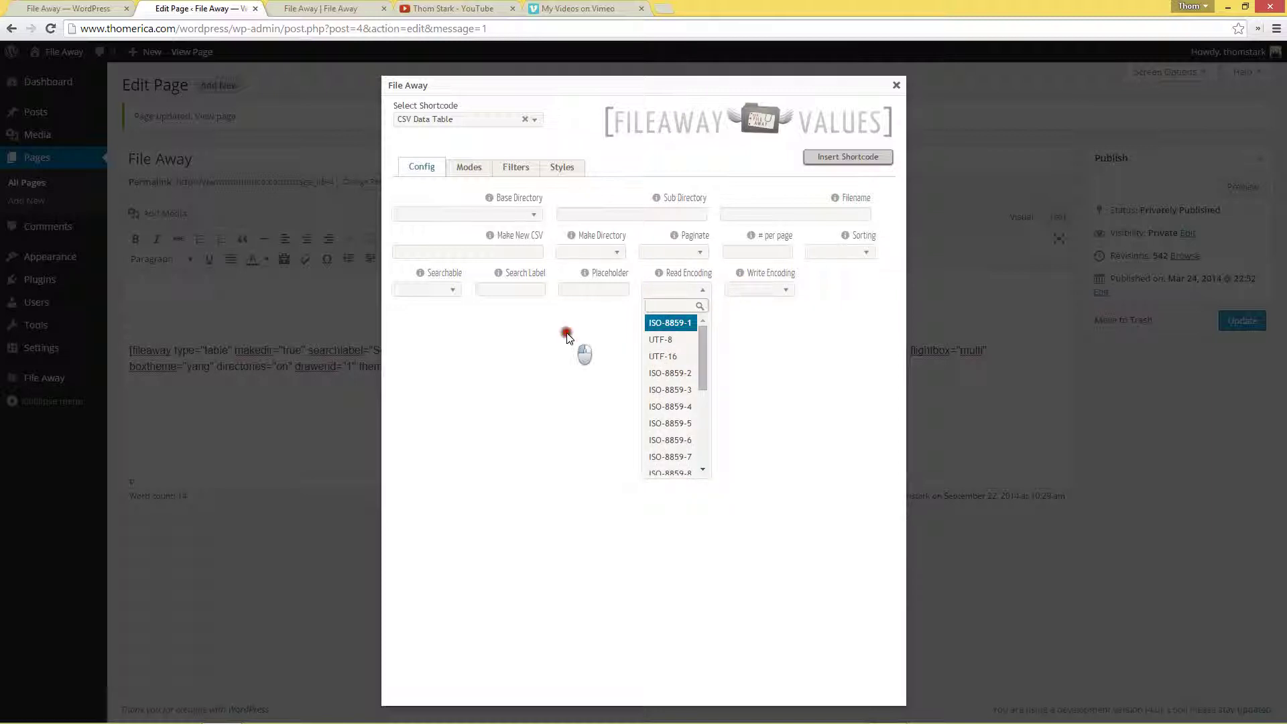
{"action": "left_click", "coordinate": [483, 291]}
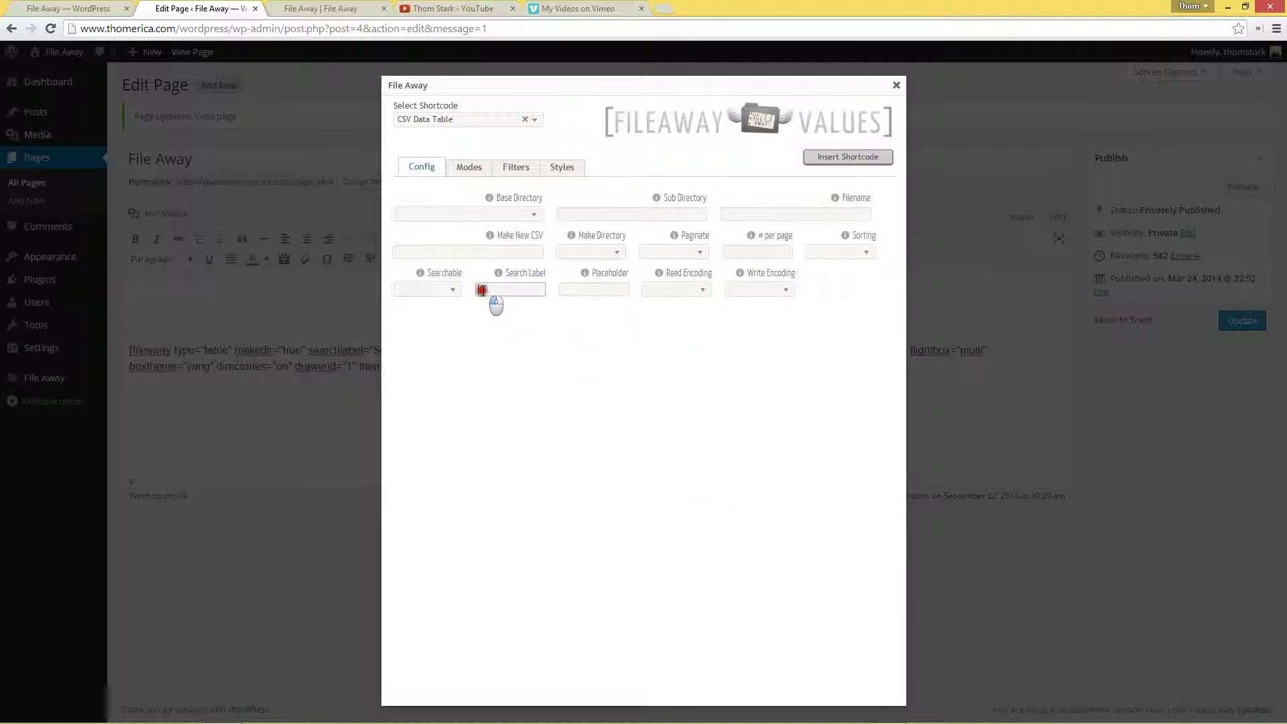
{"action": "type", "text": "Search Me"}
Enable editor mode, choose the Silver Bullet theme, and insert the fileaway_values shortcode.
{"action": "left_click", "coordinate": [470, 168]}
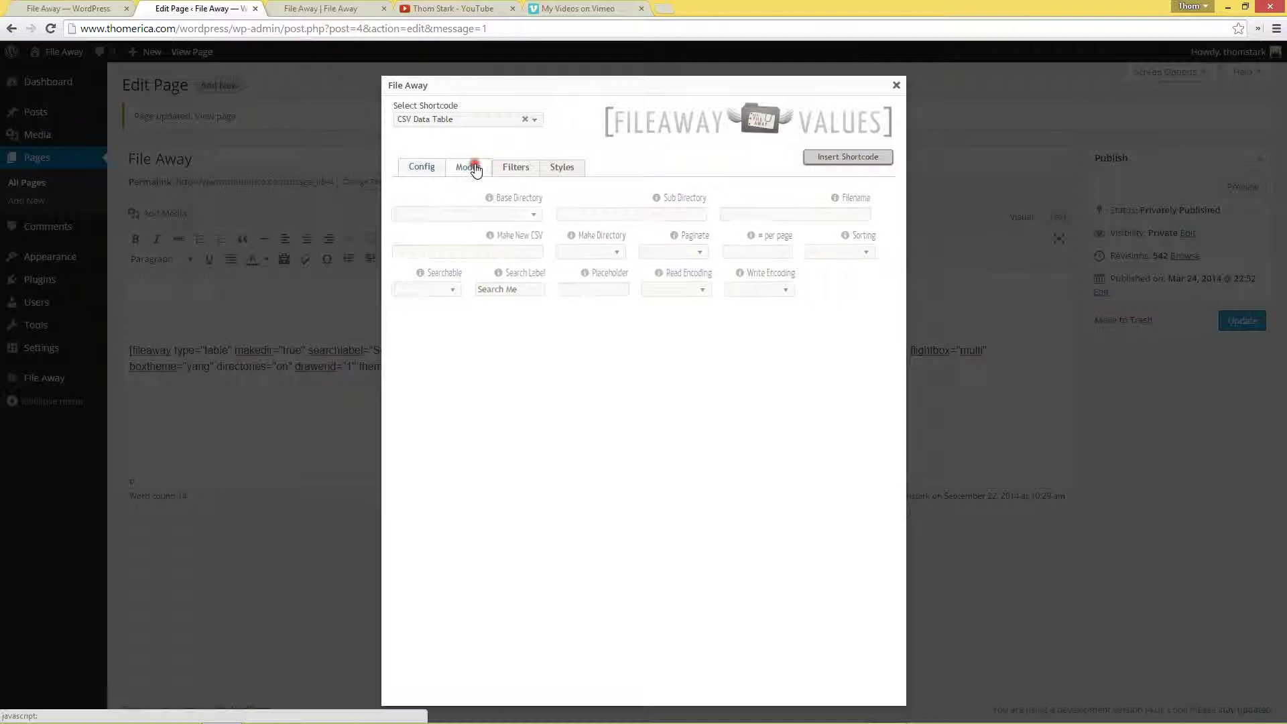
{"action": "left_click", "coordinate": [497, 213]}
{"action": "left_click", "coordinate": [507, 247]}
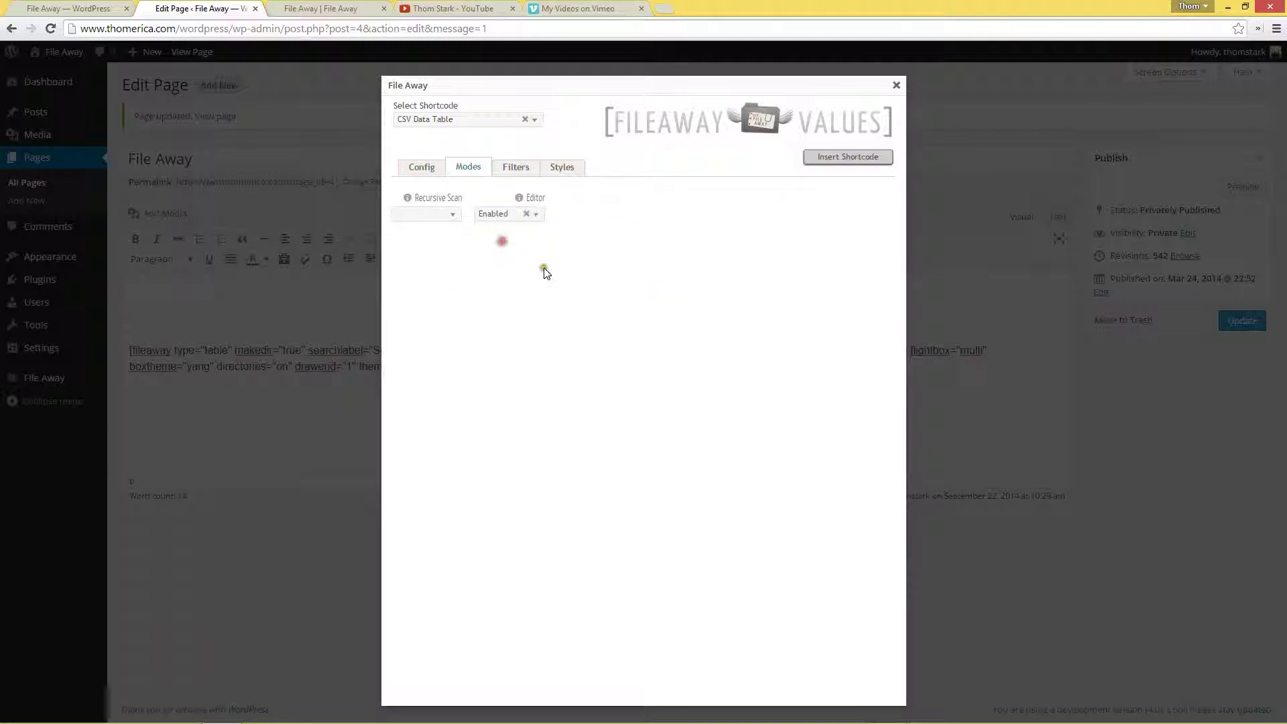
{"action": "left_click", "coordinate": [555, 168]}
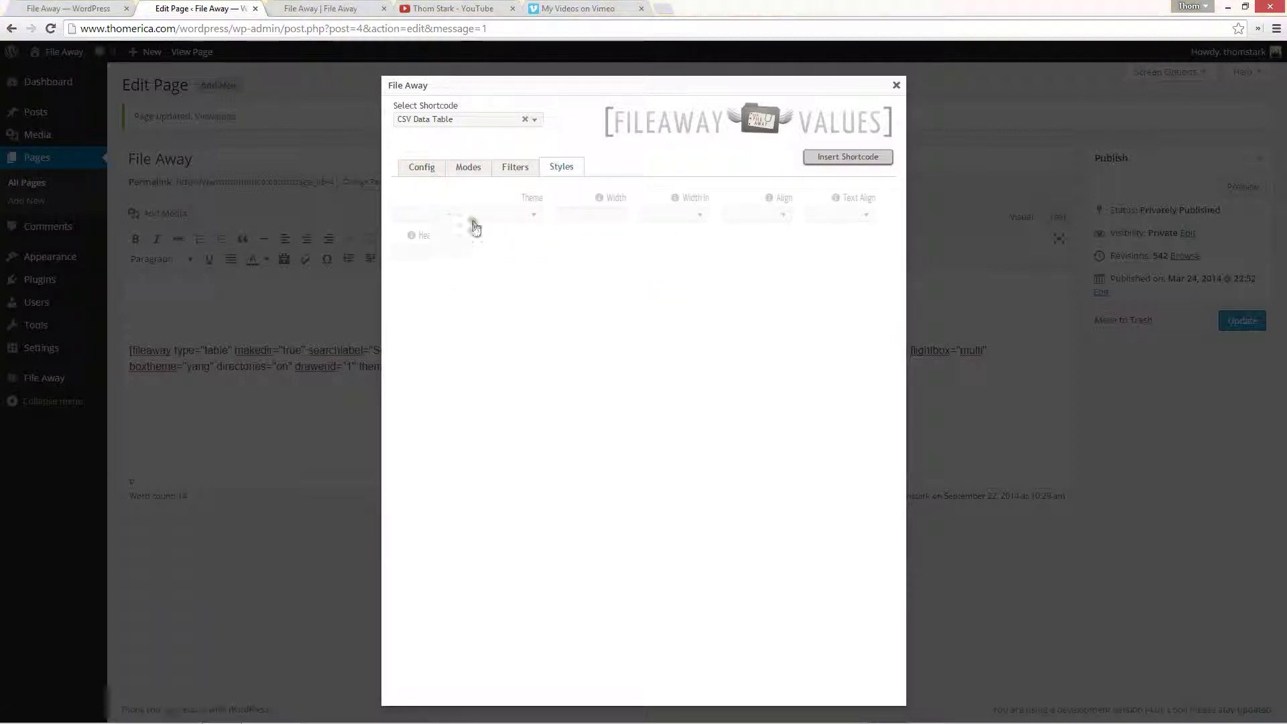
{"action": "left_click", "coordinate": [470, 215]}
{"action": "left_click", "coordinate": [468, 247]}
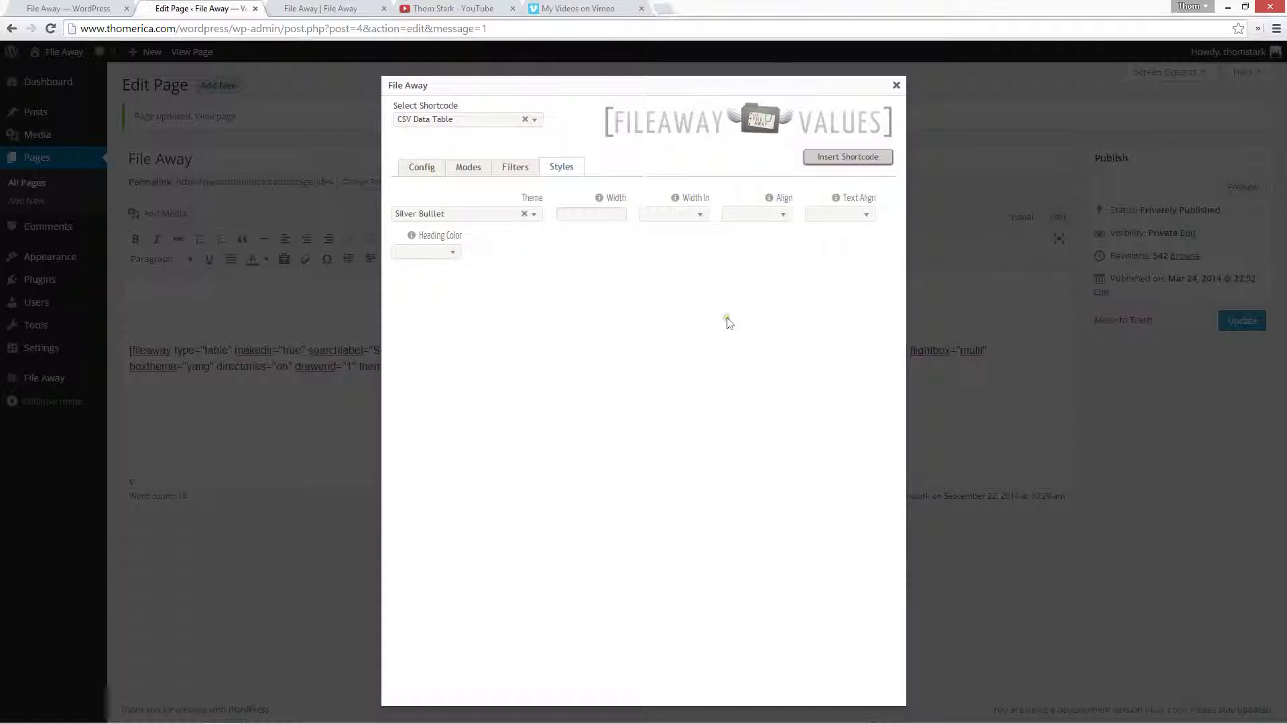
{"action": "left_click", "coordinate": [864, 161]}
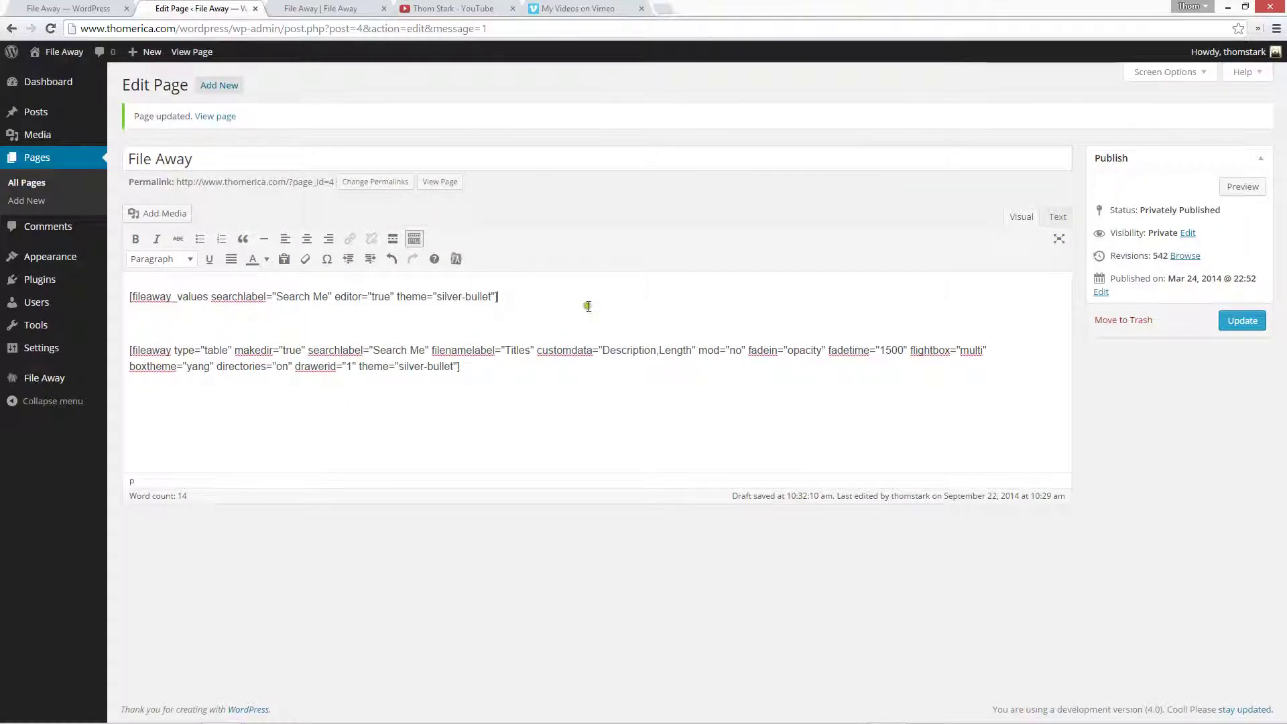
Update the page and delete the searchlabel and theme attributes from fileaway_values.
{"action": "left_click", "coordinate": [1242, 322]}
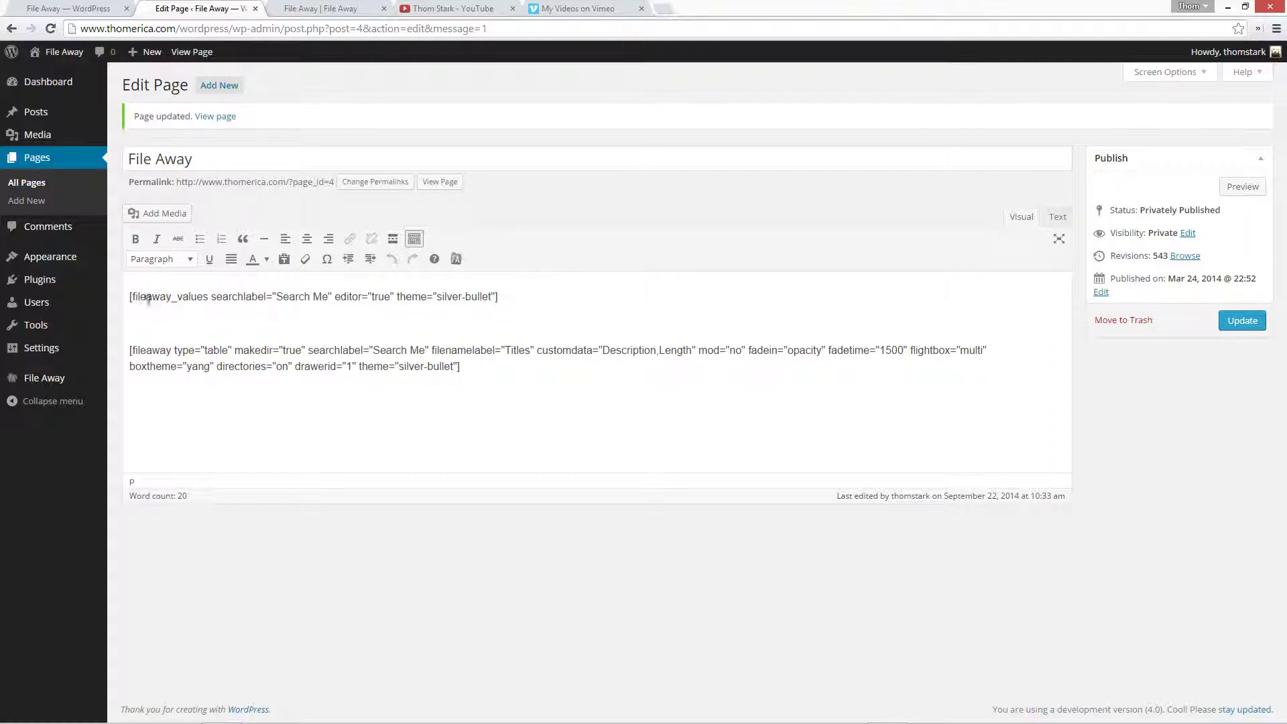
{"action": "left_click_drag", "start_coordinate": [213, 300], "coordinate": [339, 305]}
{"action": "key", "text": "BackSpace"}
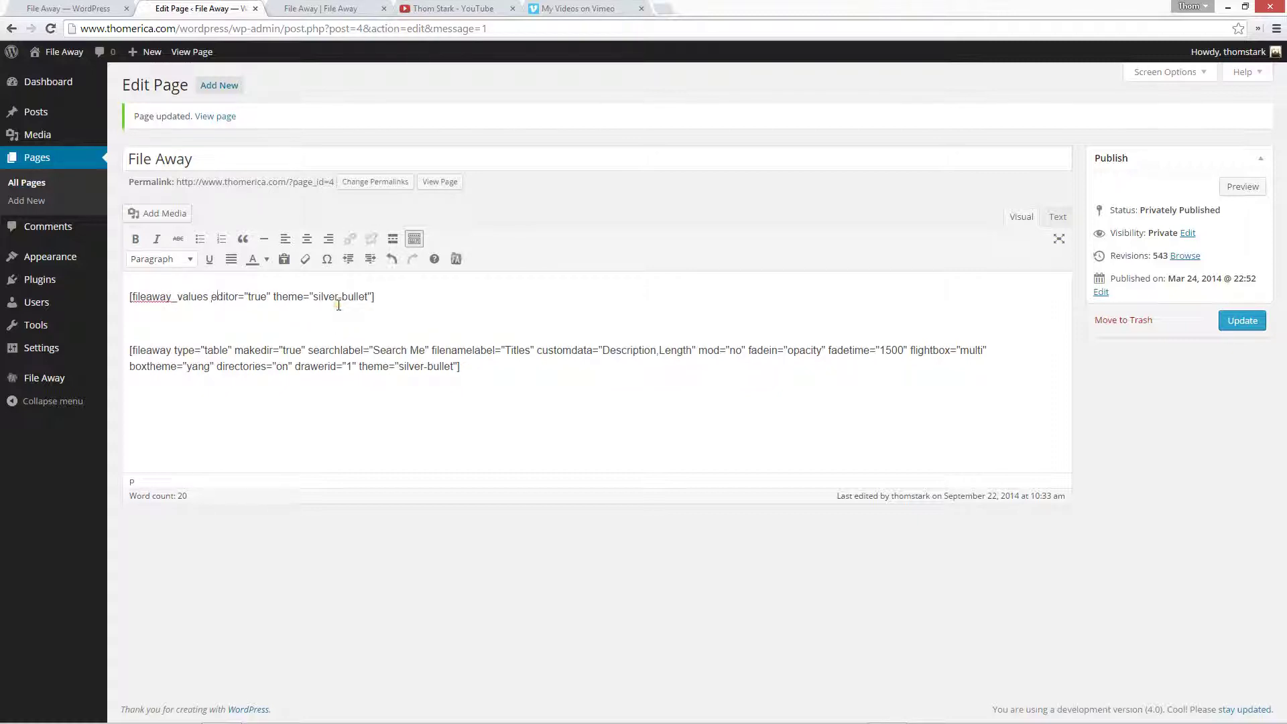
{"action": "key", "text": "shift+End"}
{"action": "key", "text": "shift+Left"}
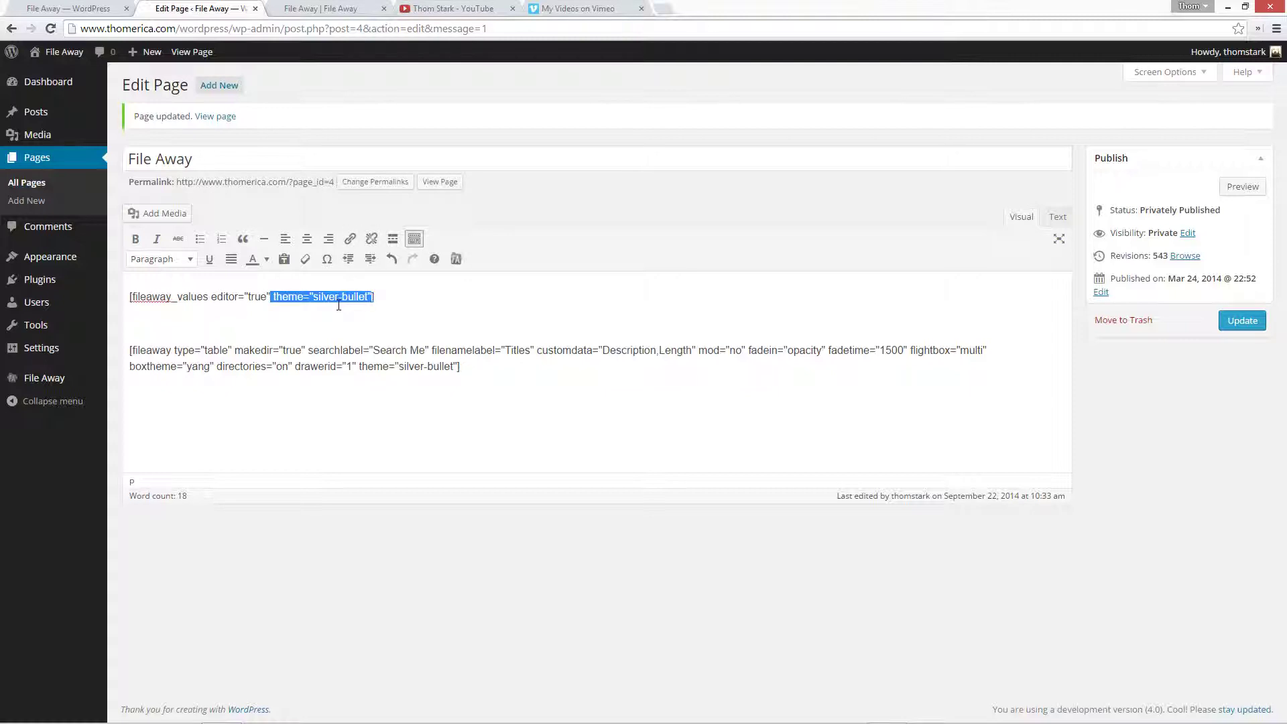
{"action": "key", "text": "BackSpace"}
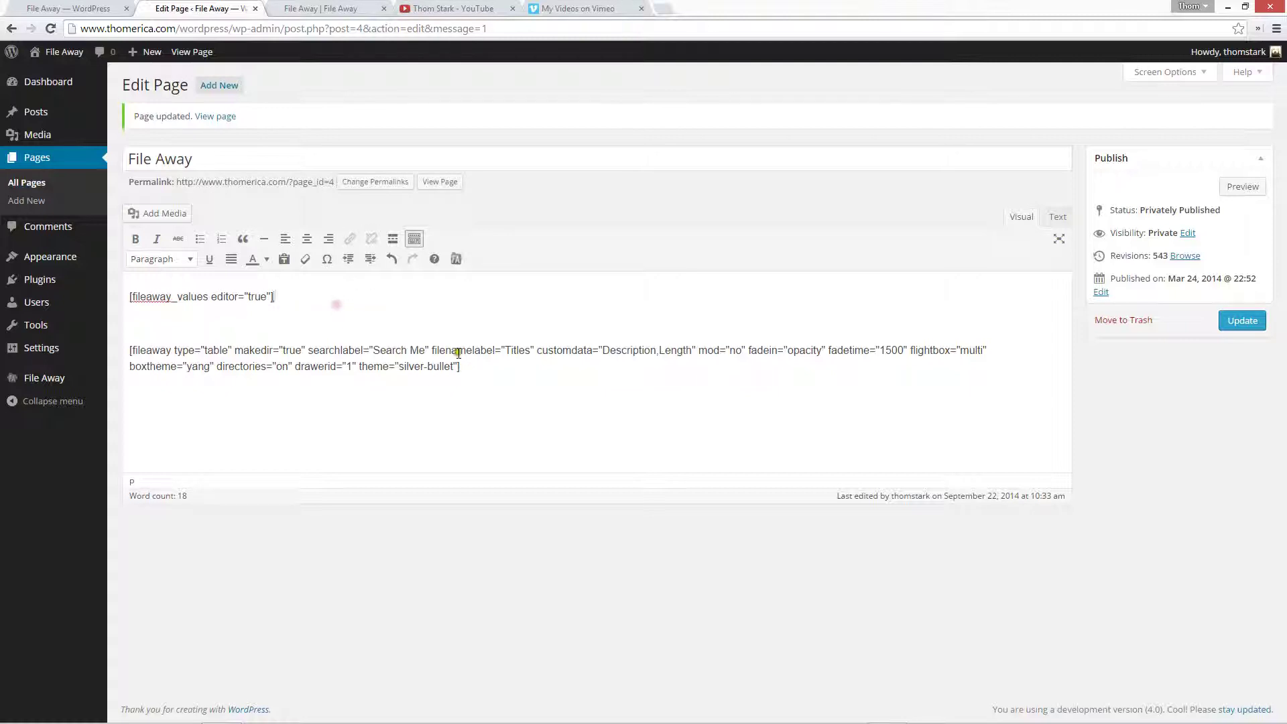
Reload the live File Away page to show the Select CSV picker.
{"action": "left_click", "coordinate": [305, 13]}
{"action": "right_click", "coordinate": [71, 268]}
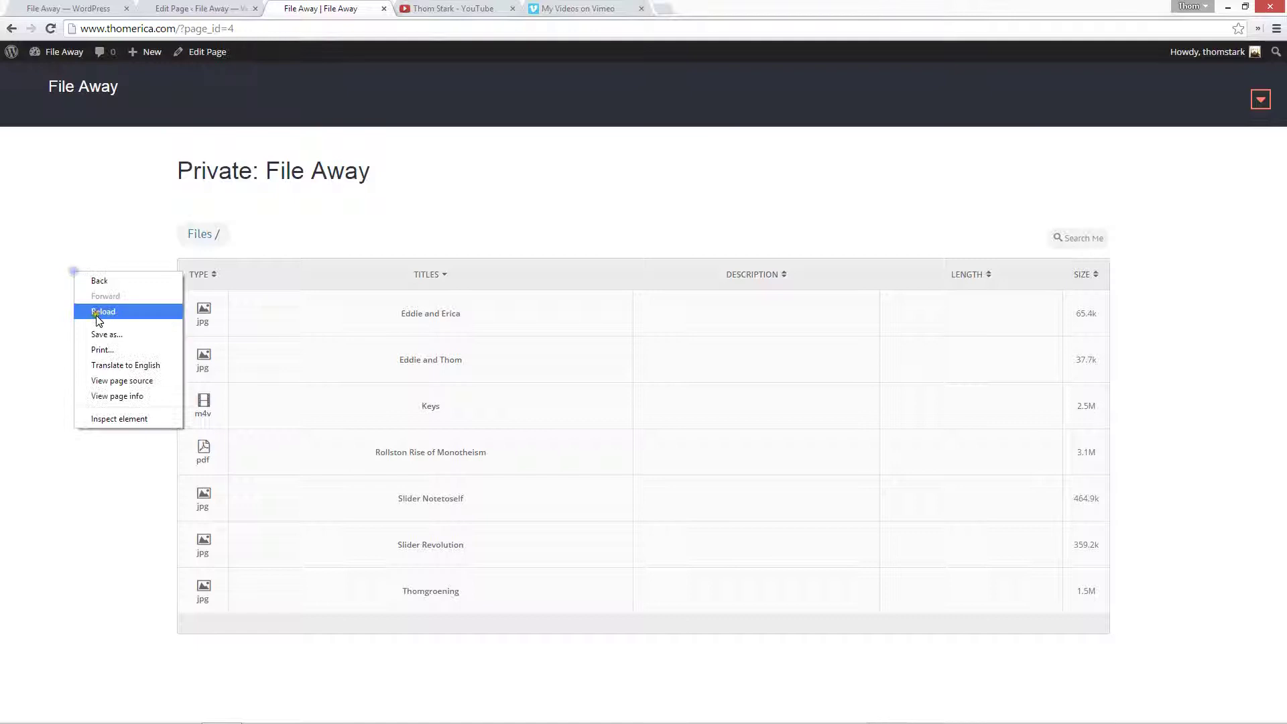
{"action": "left_click", "coordinate": [104, 304]}
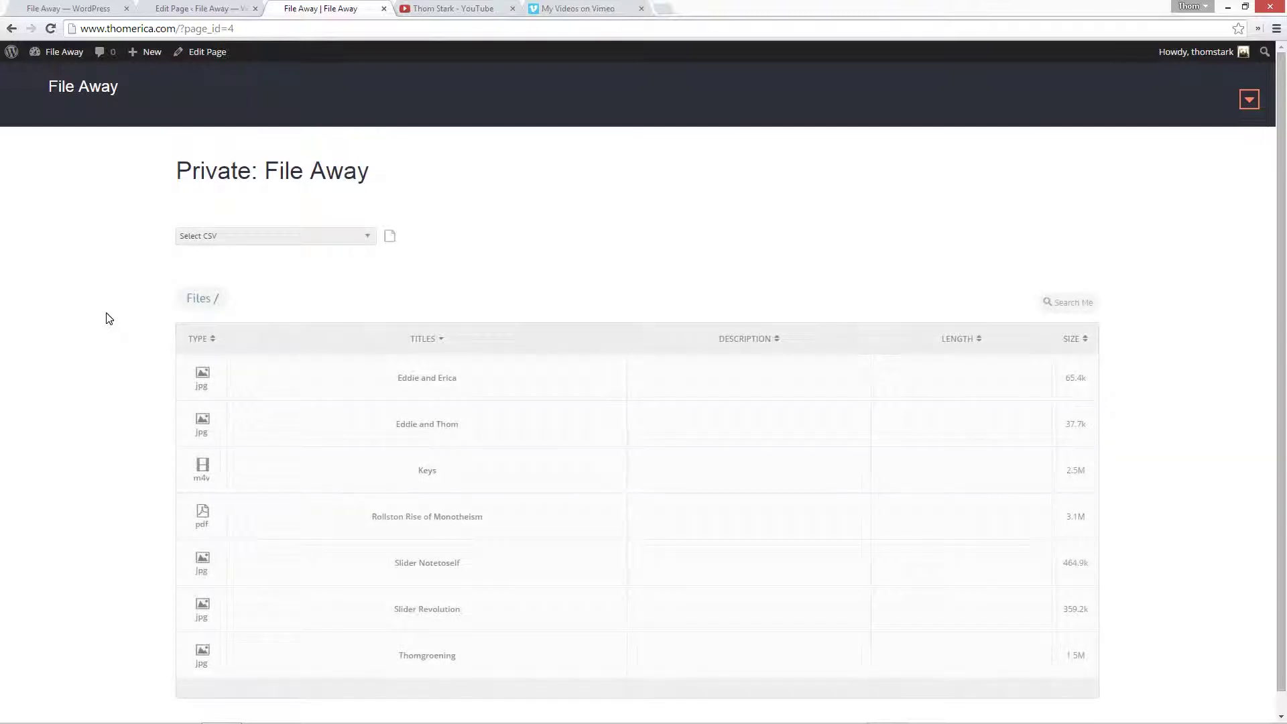
Create a new CSV named fileaway-url-parser with URL,FILENAME columns.
{"action": "left_click", "coordinate": [260, 239]}
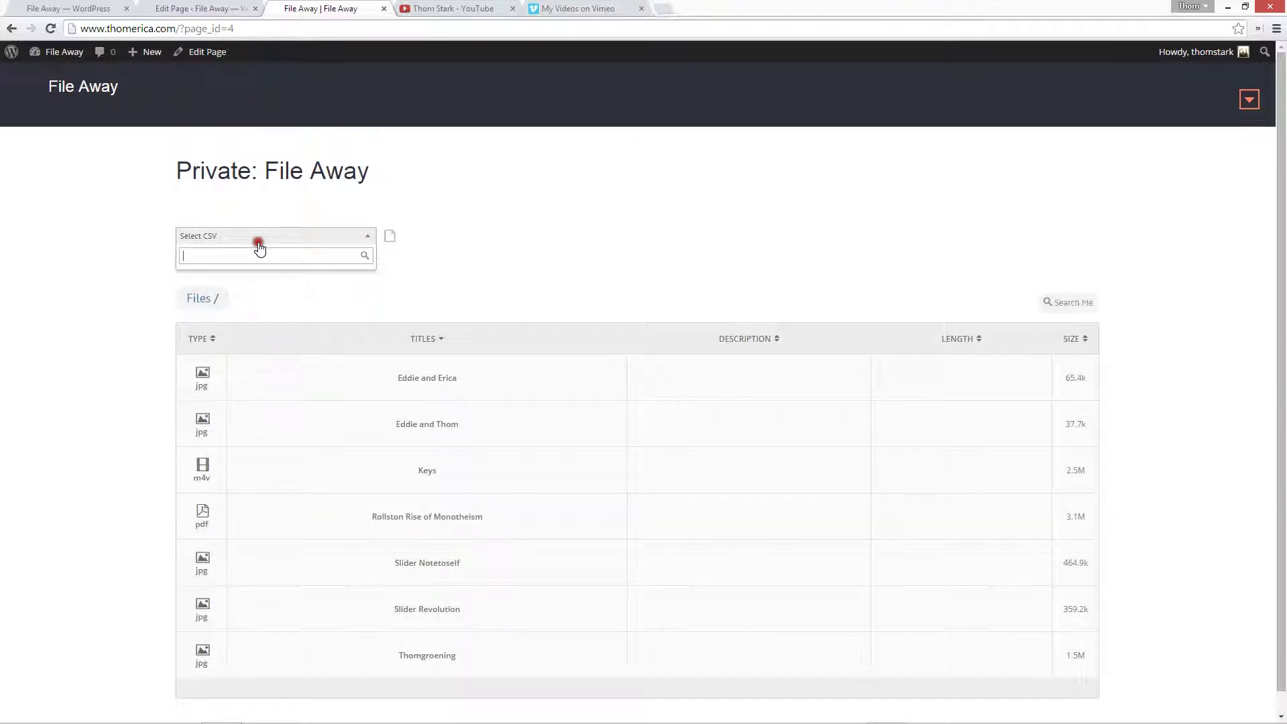
{"action": "left_click", "coordinate": [272, 290]}
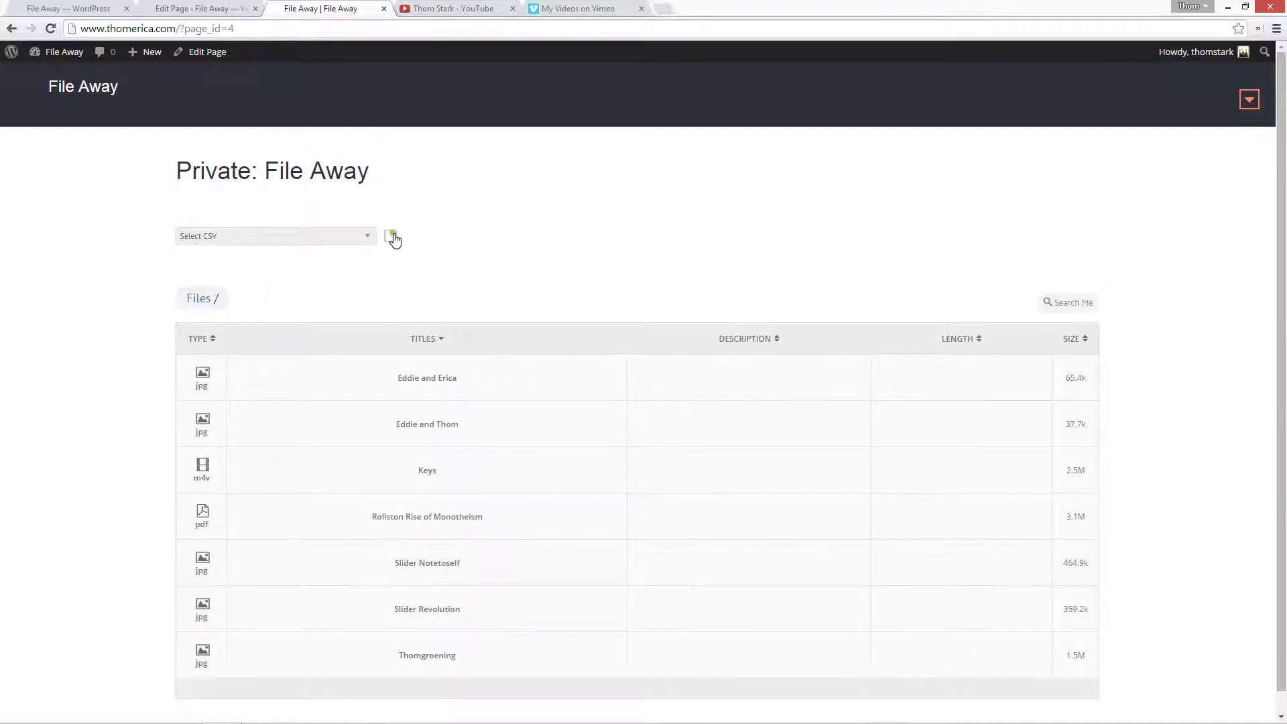
{"action": "left_click", "coordinate": [391, 238]}
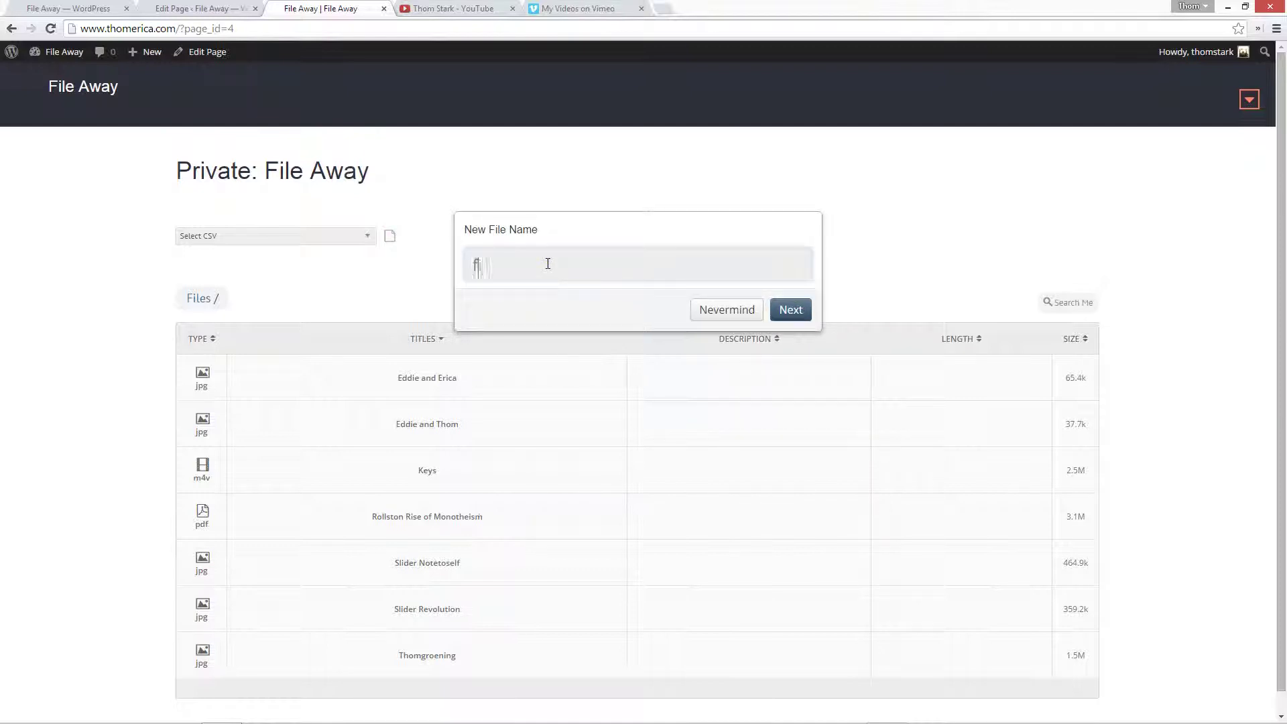
{"action": "type", "text": "fileaway-url-parser"}
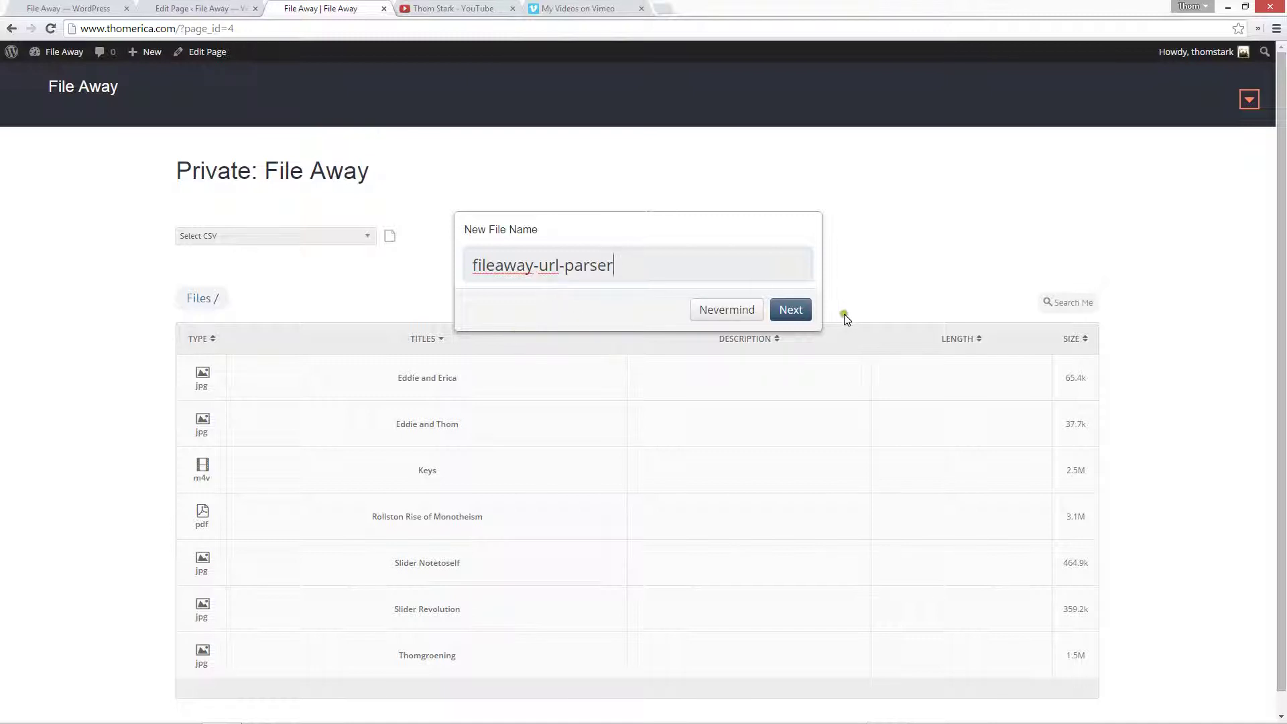
{"action": "left_click", "coordinate": [779, 315]}
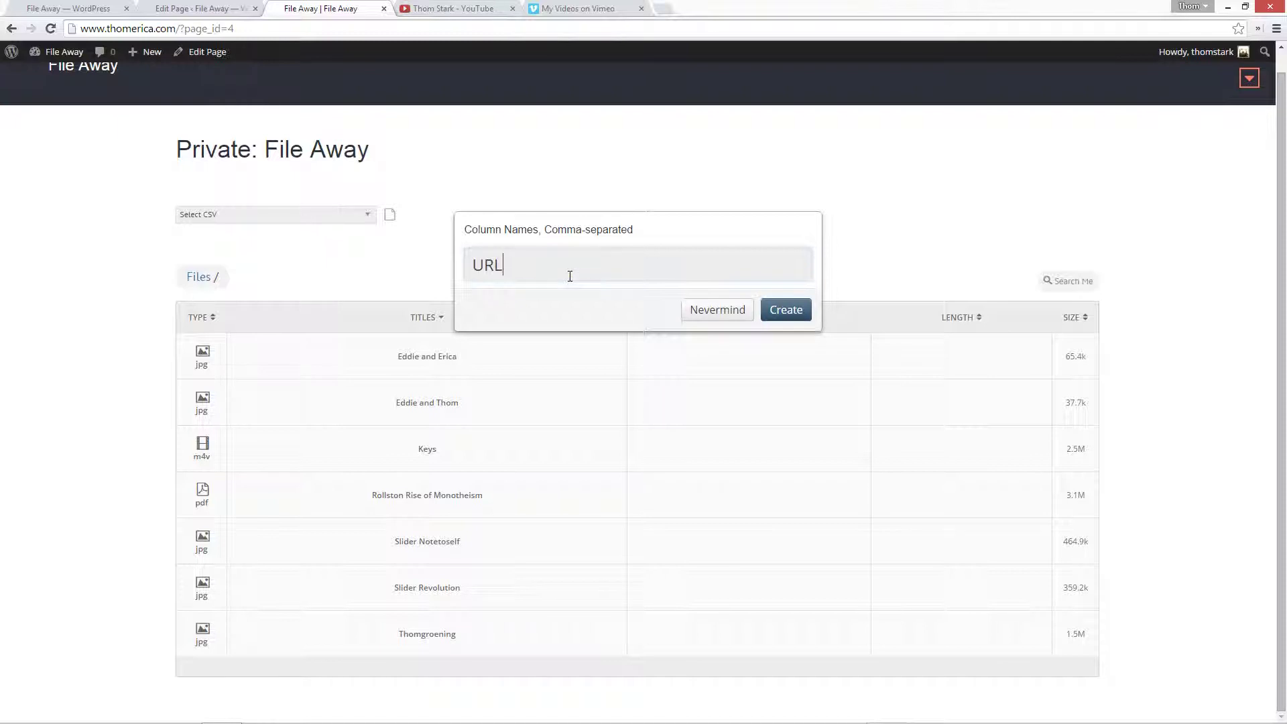
{"action": "type", "text": "URL,FILENAME"}
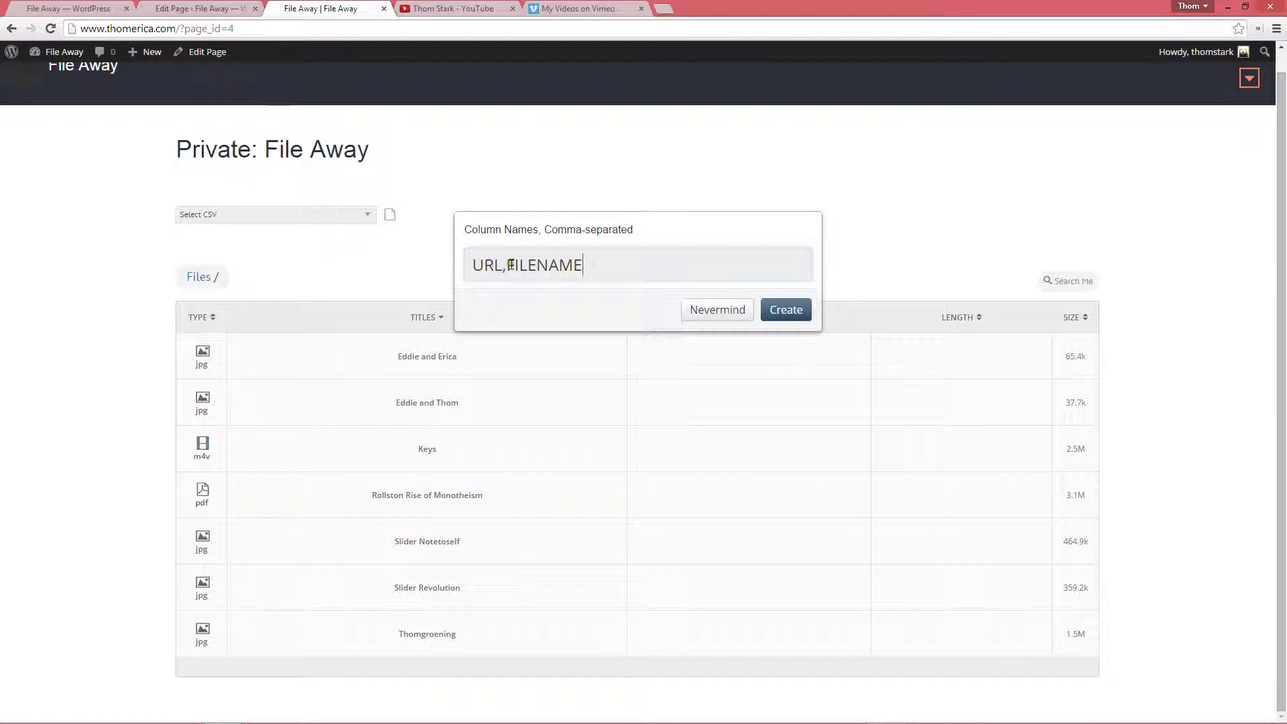
{"action": "left_click", "coordinate": [782, 309]}
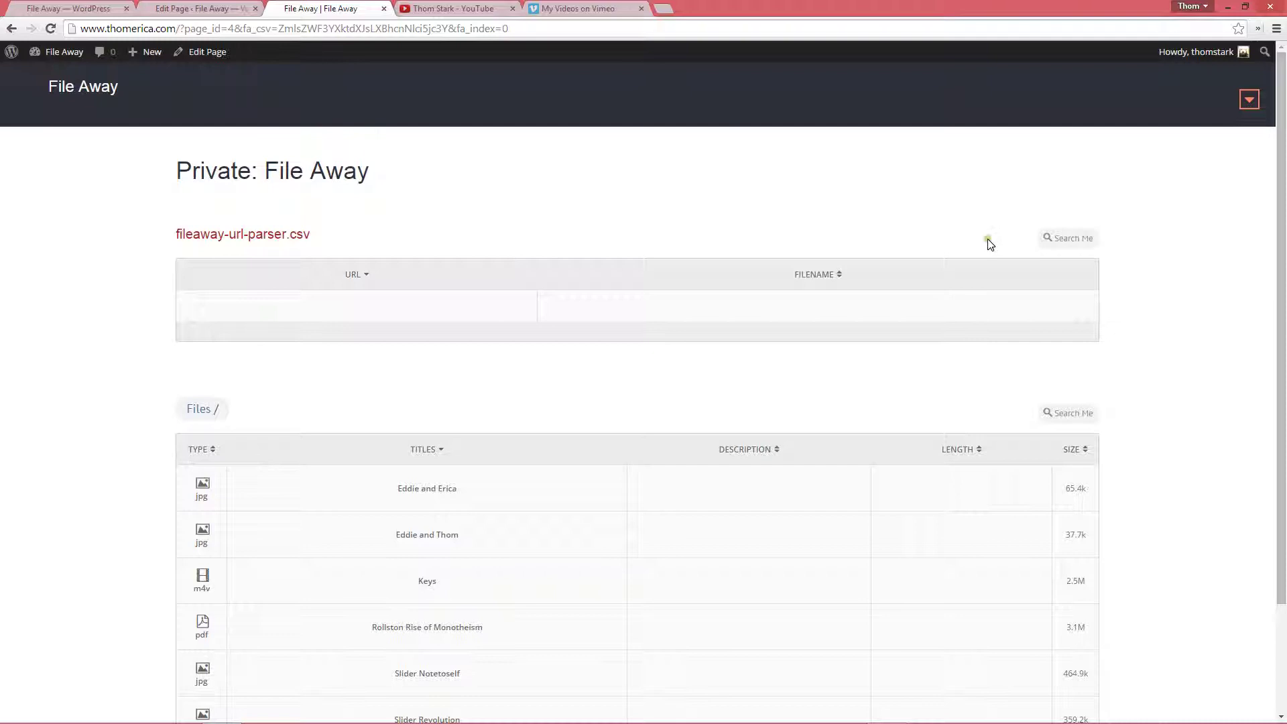
Download fileaway-url-parser.csv and open the downloaded copy.
{"action": "left_click", "coordinate": [1090, 236]}
{"action": "left_click", "coordinate": [629, 219]}
{"action": "left_click", "coordinate": [219, 236]}
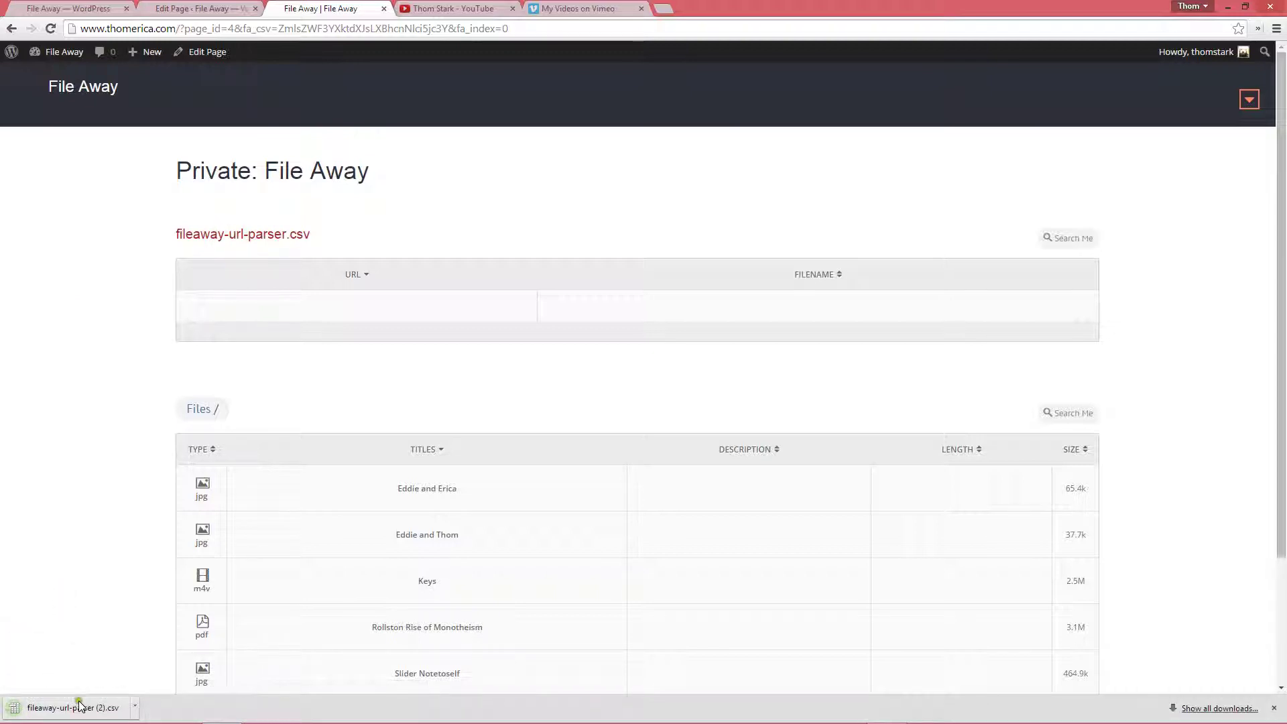
{"action": "left_click", "coordinate": [79, 705]}
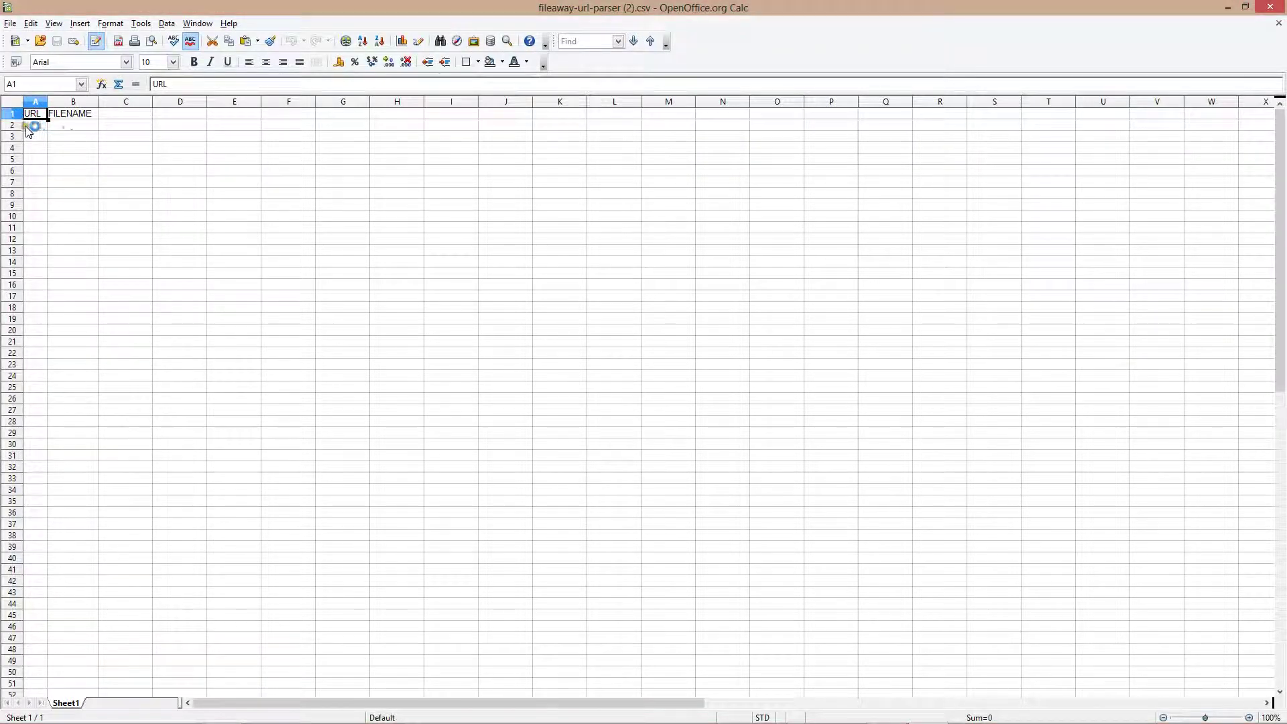
Close the Calc window after confirming only URL and FILENAME headers exist.
{"action": "left_click", "coordinate": [1269, 8]}
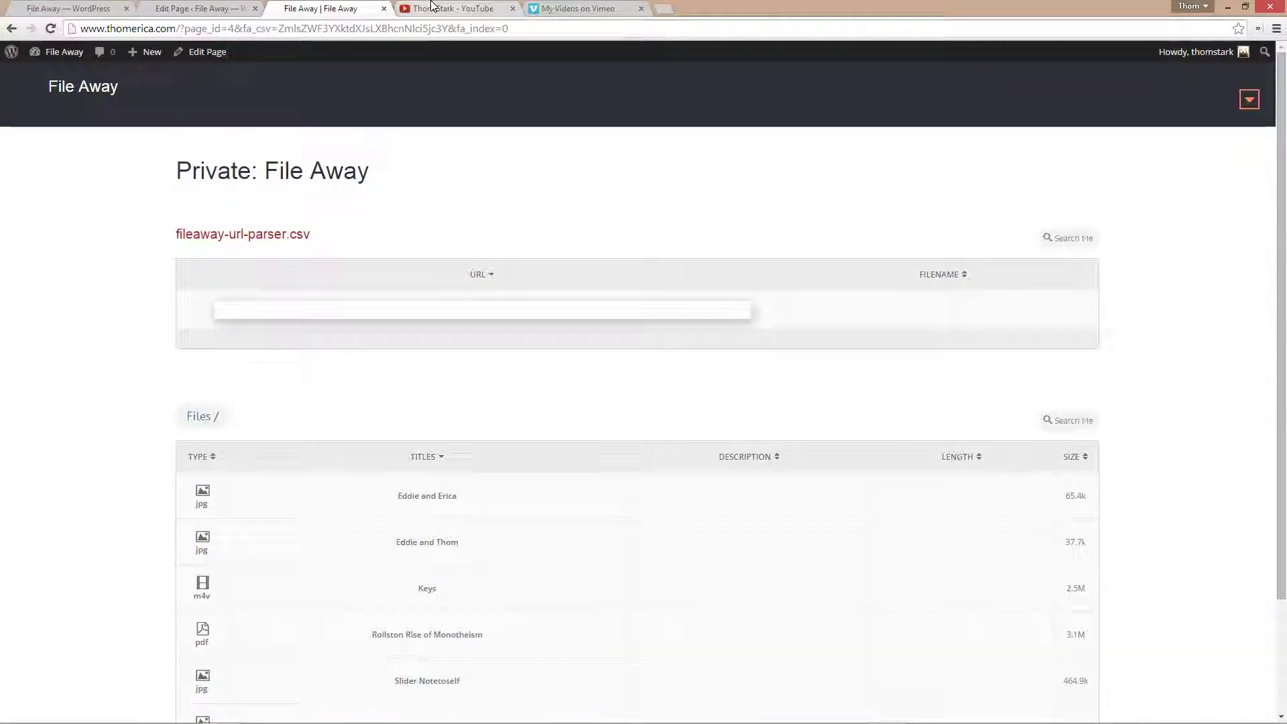
Copy the link of the 'Note to Self: Official Trailer' video from YouTube's Videos page.
{"action": "left_click", "coordinate": [453, 8]}
{"action": "scroll", "coordinate": [421, 231], "scroll_direction": "down", "scroll_amount": 8}
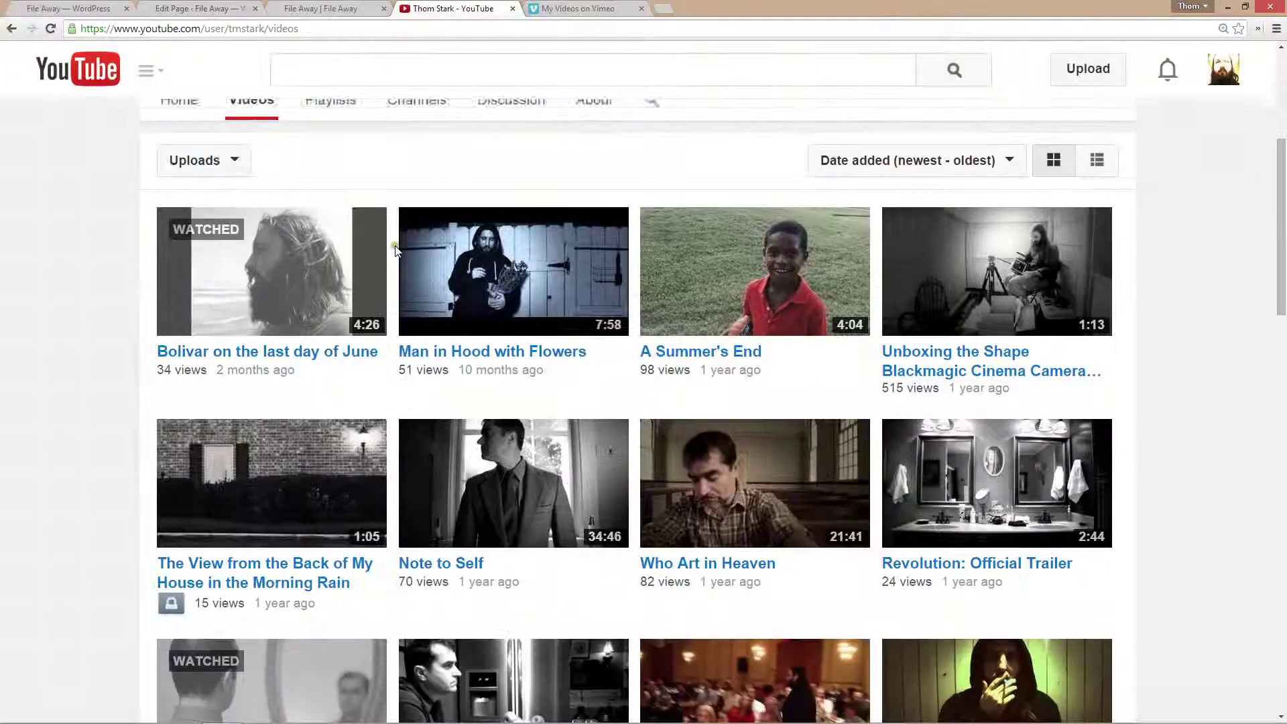
{"action": "scroll", "coordinate": [396, 250], "scroll_direction": "down", "scroll_amount": 4}
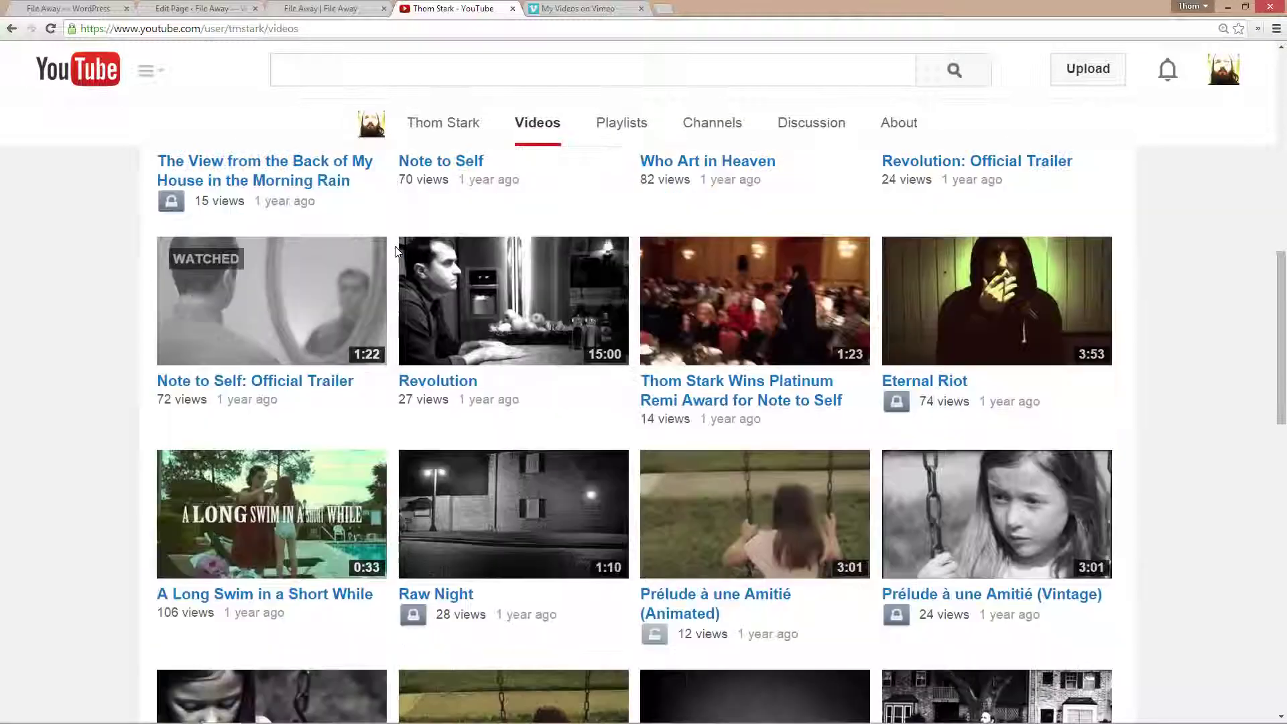
{"action": "scroll", "coordinate": [396, 250], "scroll_direction": "down", "scroll_amount": 1}
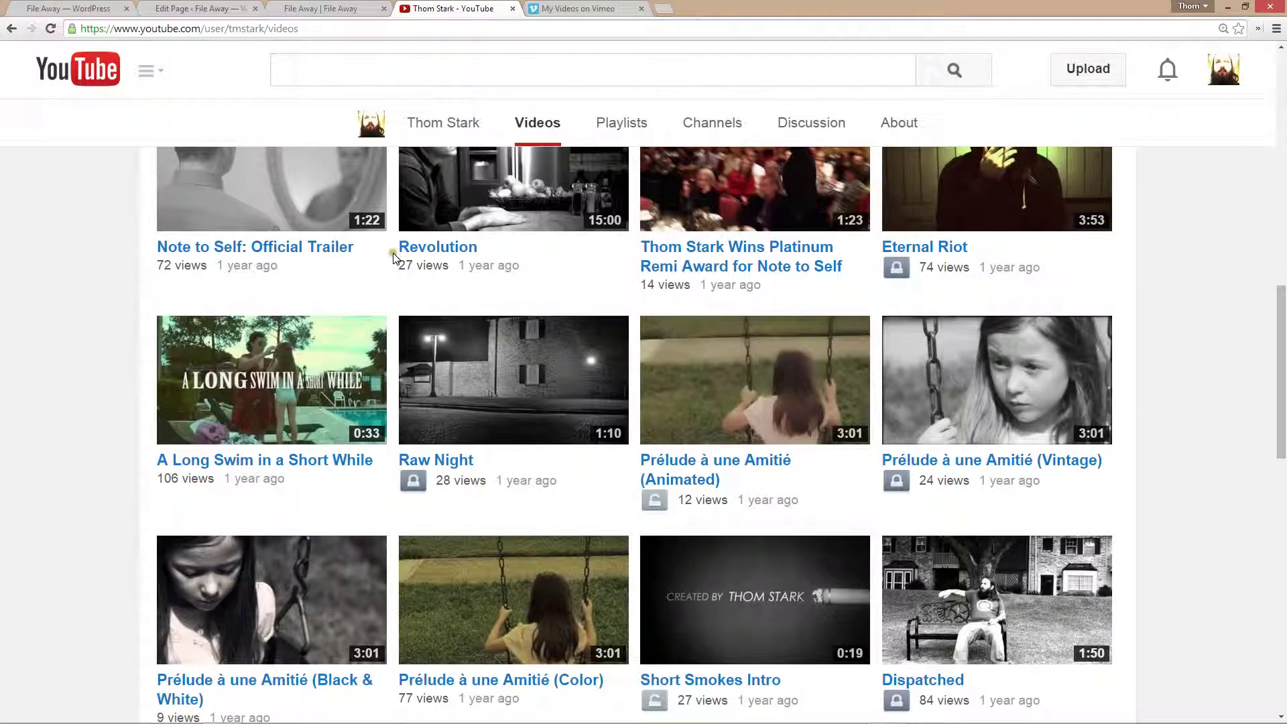
{"action": "right_click", "coordinate": [259, 248]}
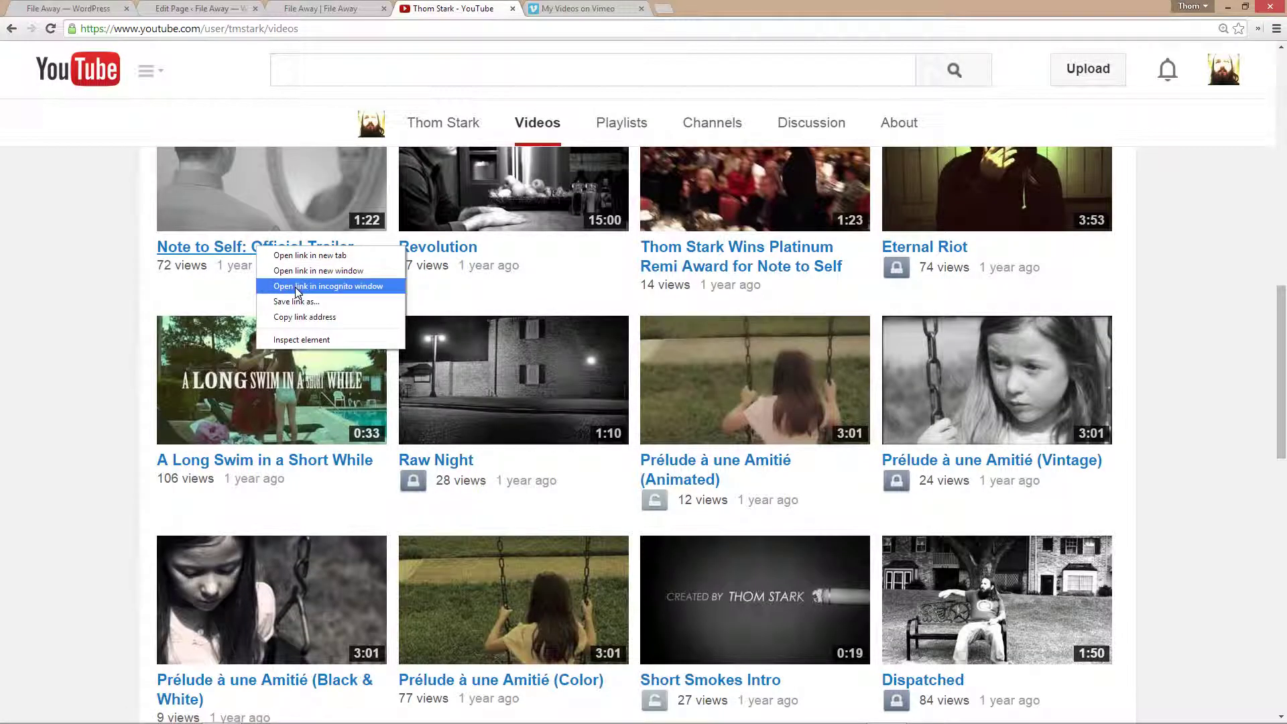
{"action": "left_click", "coordinate": [309, 318]}
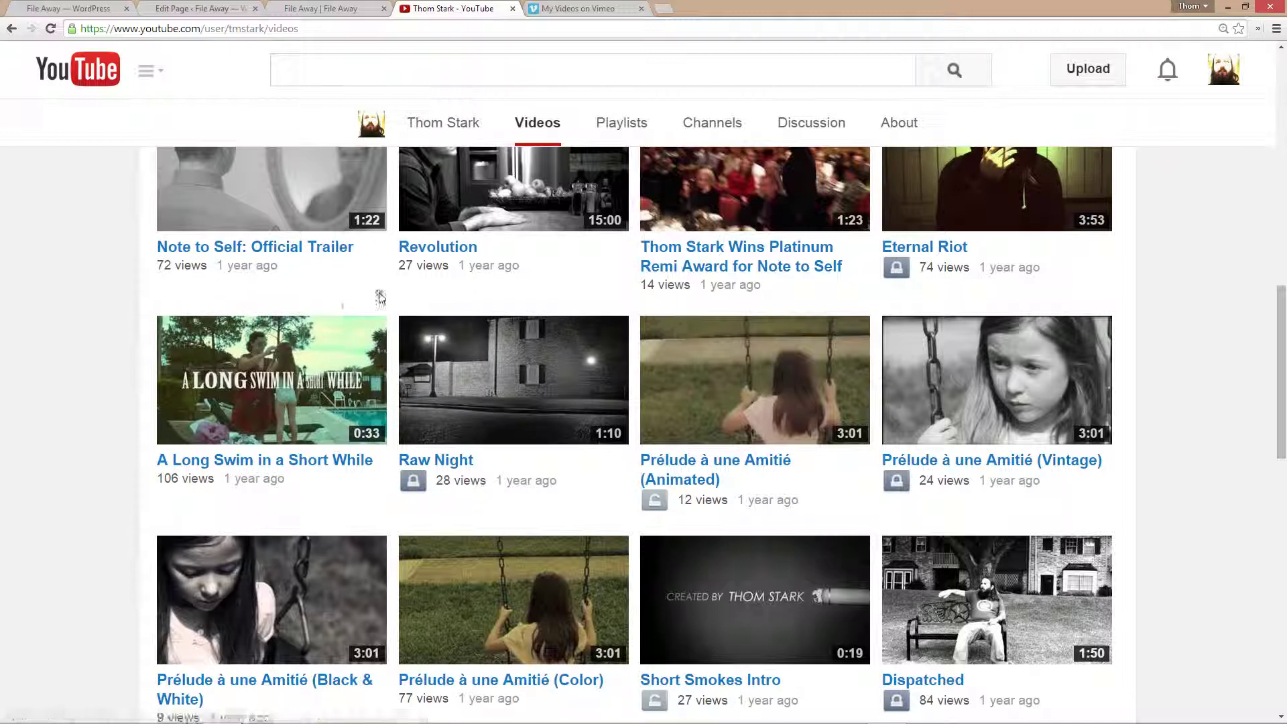
{"action": "mouse_move", "coordinate": [333, 221]}
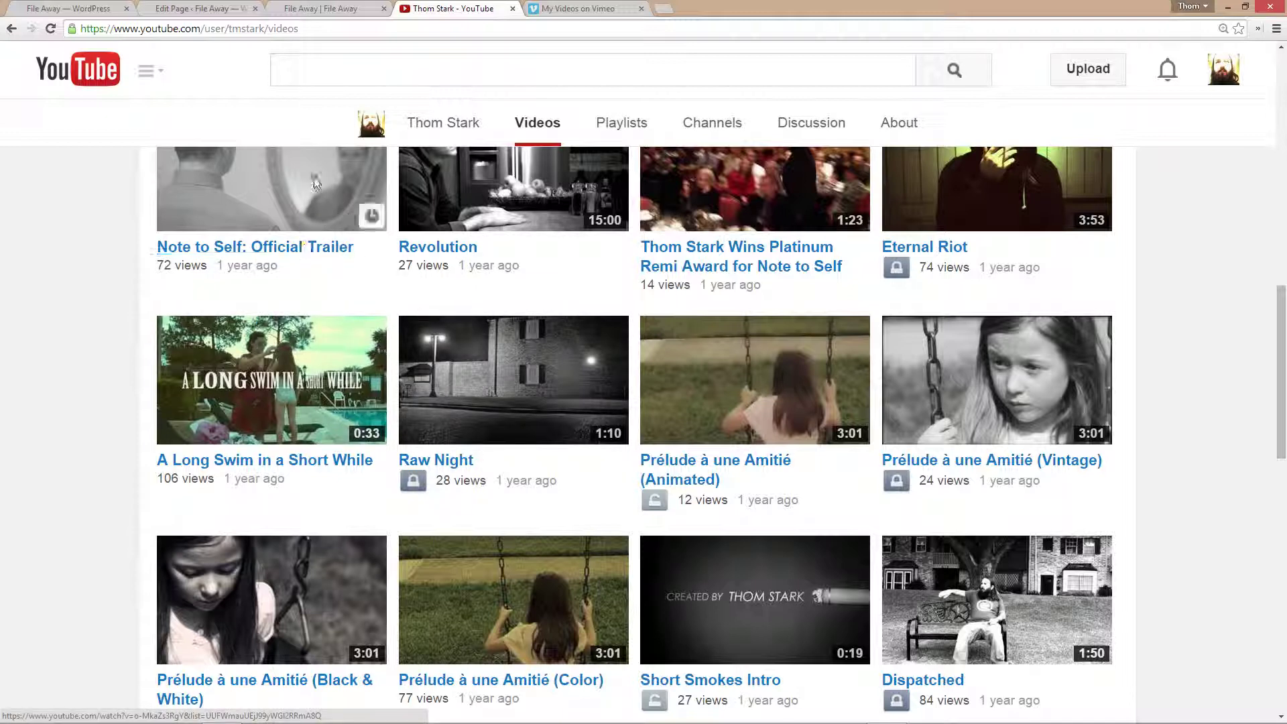
Paste the trailer's YouTube link into the first URL cell and trim off the &list playlist part.
{"action": "left_click", "coordinate": [316, 8]}
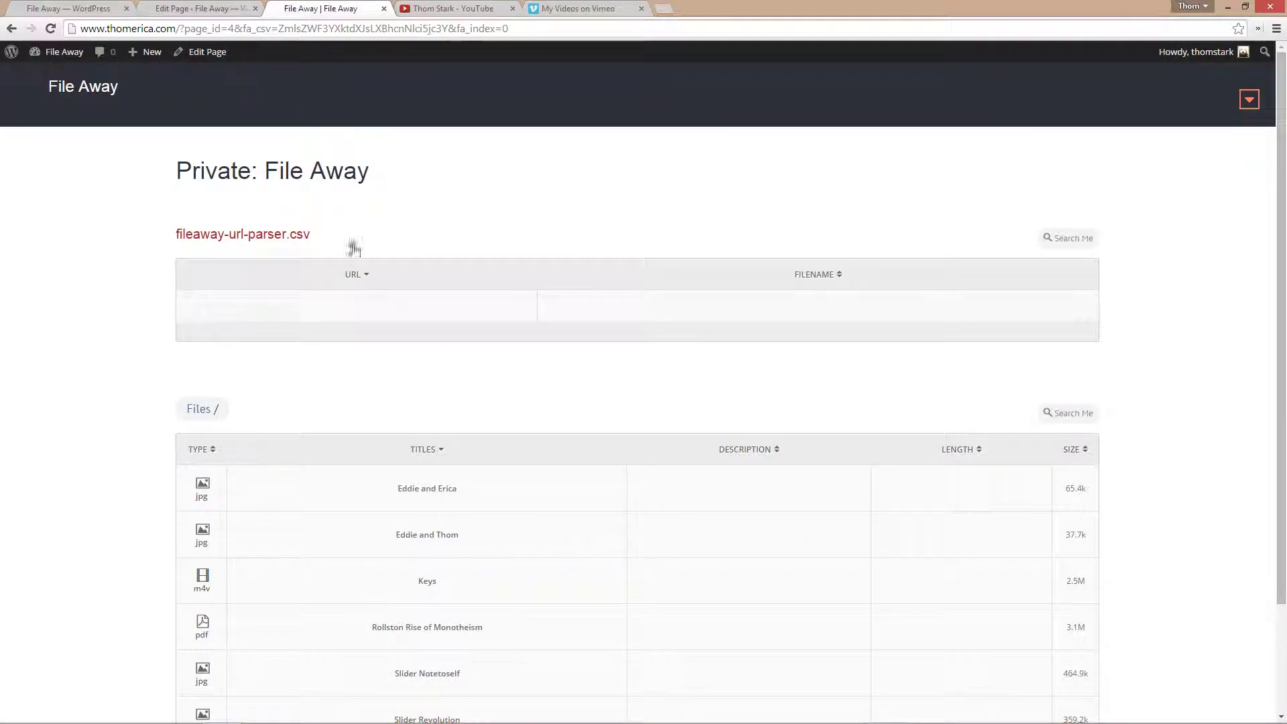
{"action": "left_click", "coordinate": [350, 307]}
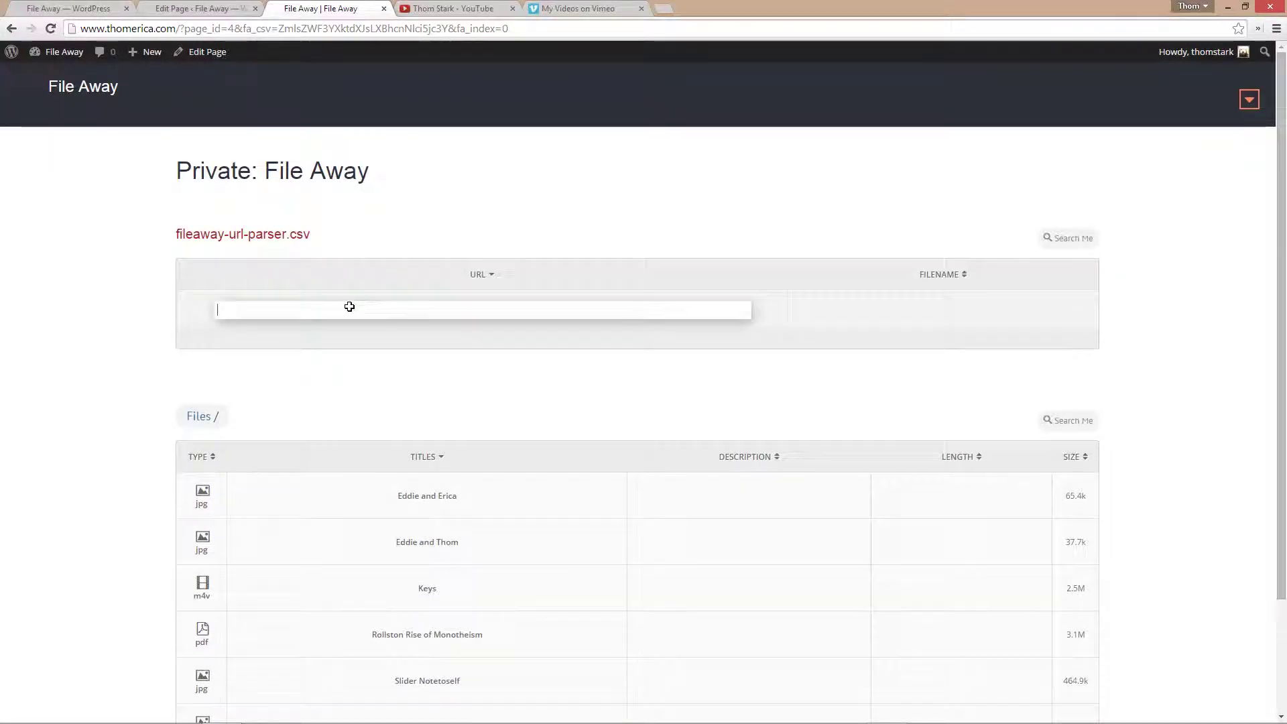
{"action": "key", "text": "ctrl+v"}
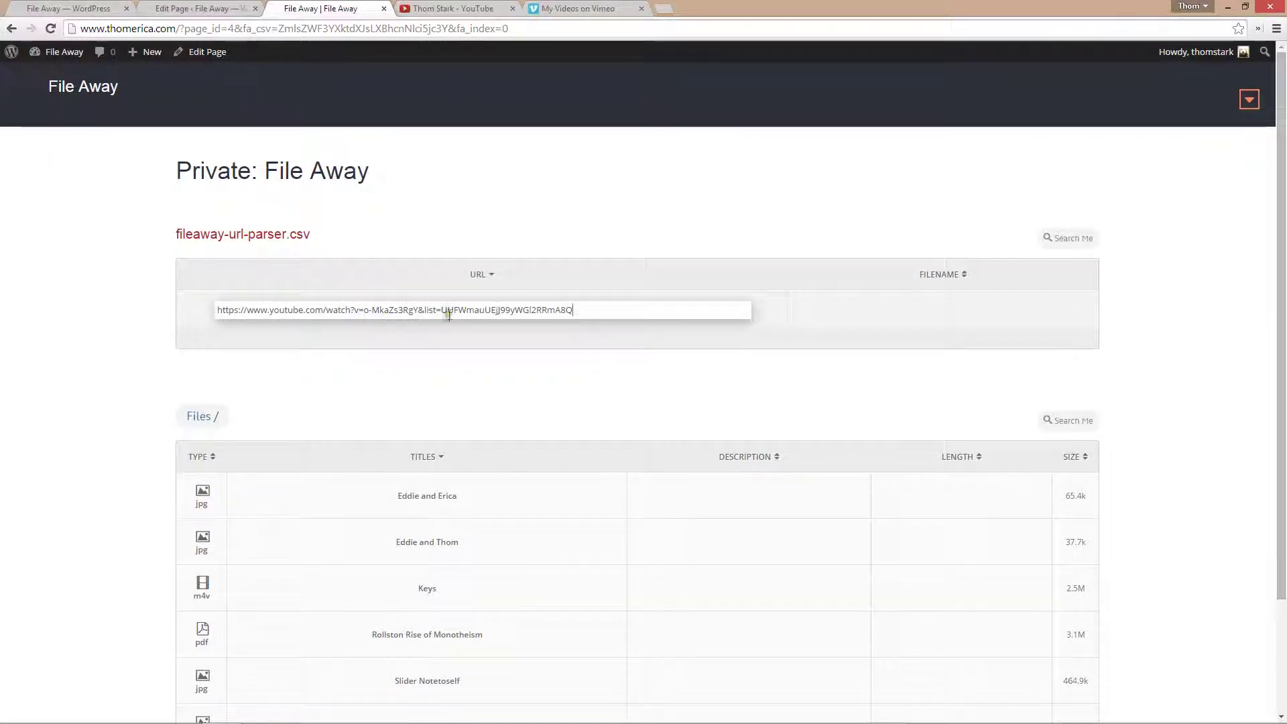
{"action": "left_click_drag", "start_coordinate": [419, 309], "coordinate": [697, 300]}
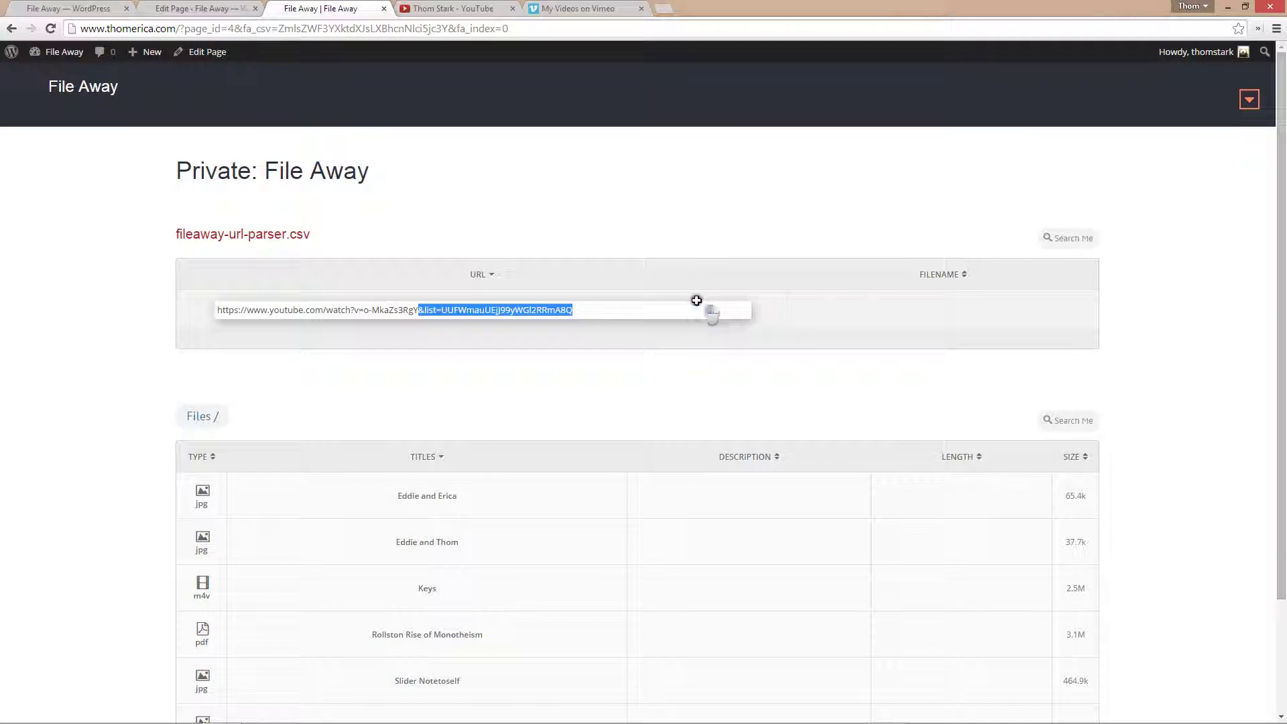
{"action": "key", "text": "BackSpace"}
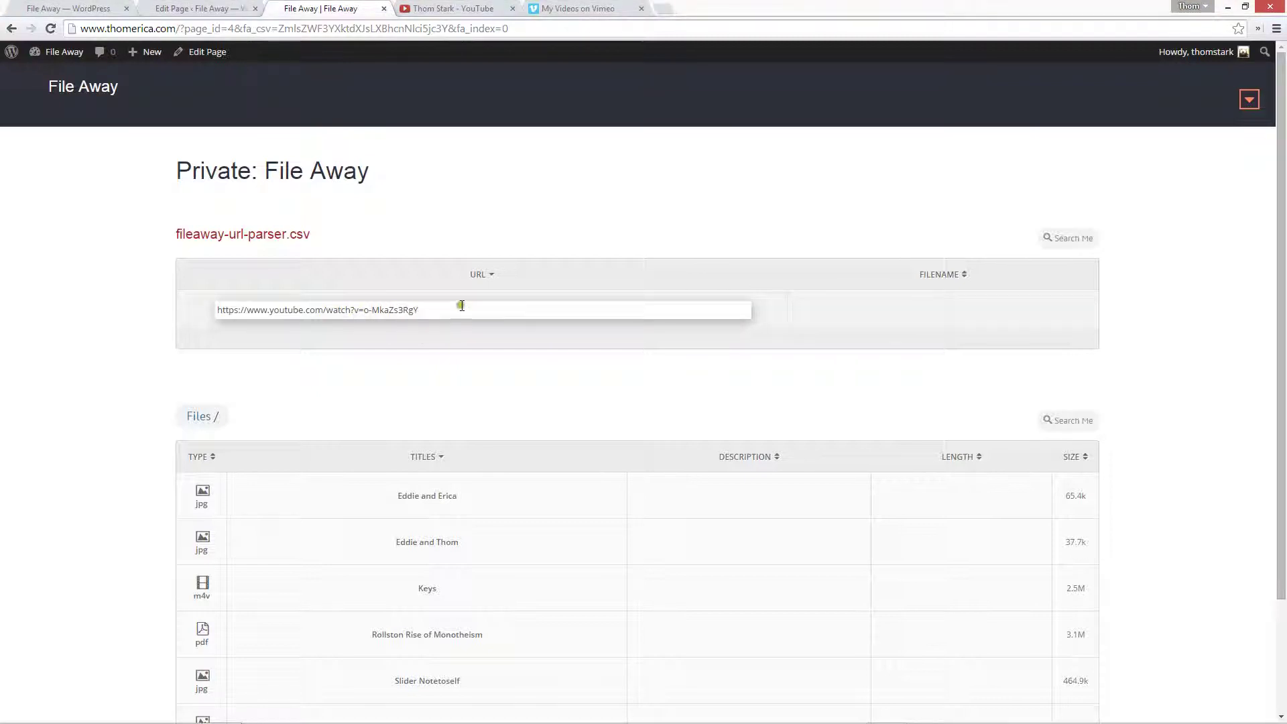
{"action": "left_click", "coordinate": [133, 299]}
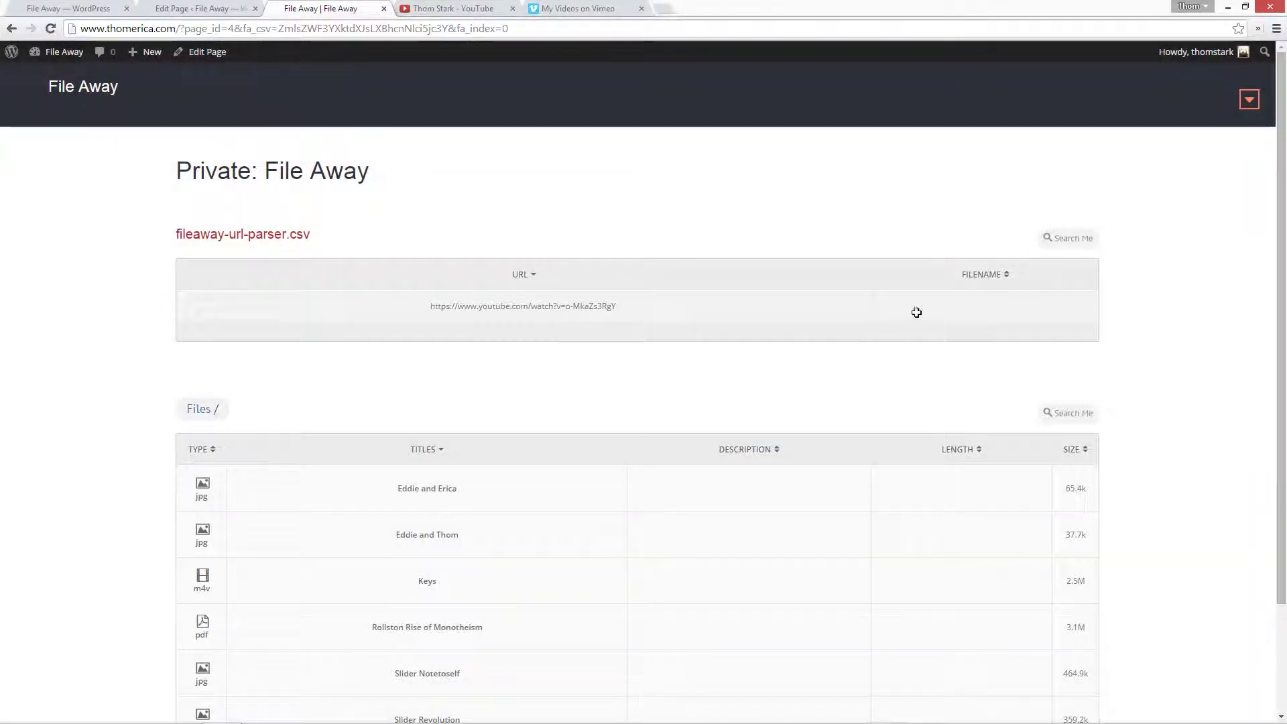
Set the row's filename to 'Note to Self Trailer [Me has an identity crisis,1:22]'.
{"action": "left_click", "coordinate": [972, 305]}
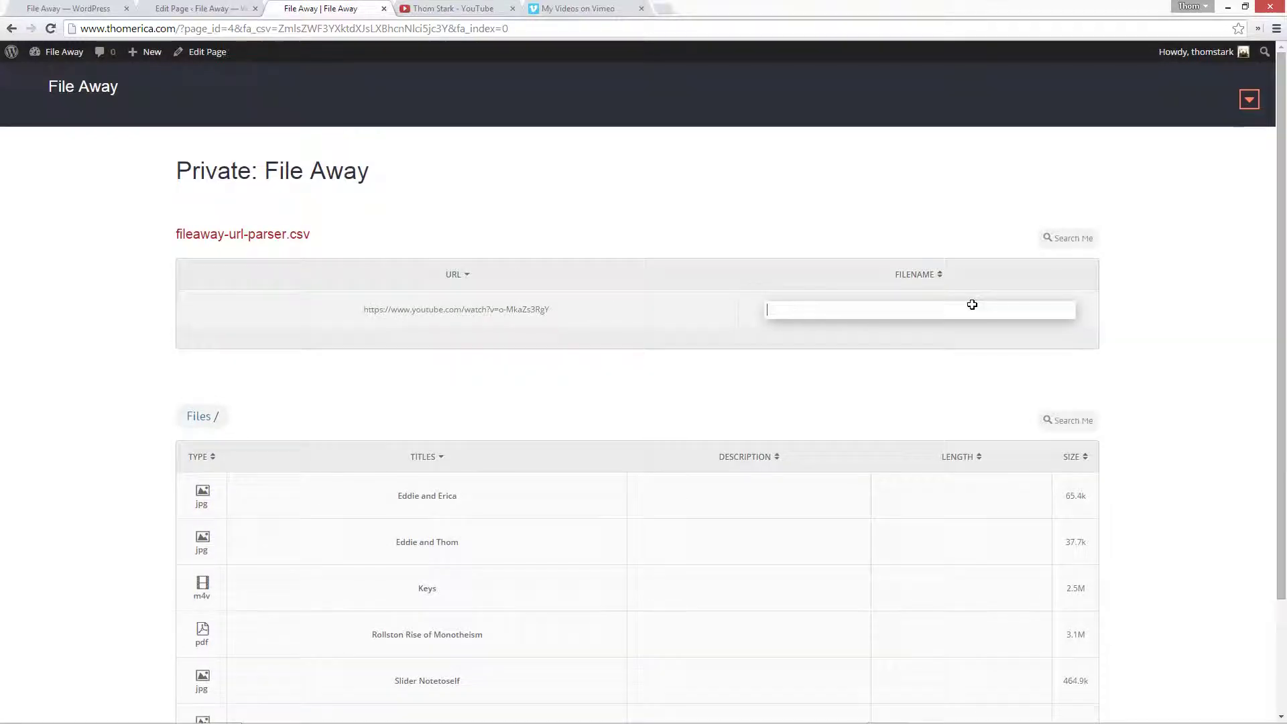
{"action": "type", "text": "Note to Self [Trail"}
{"action": "scroll", "coordinate": [867, 388], "scroll_direction": "down", "scroll_amount": 2}
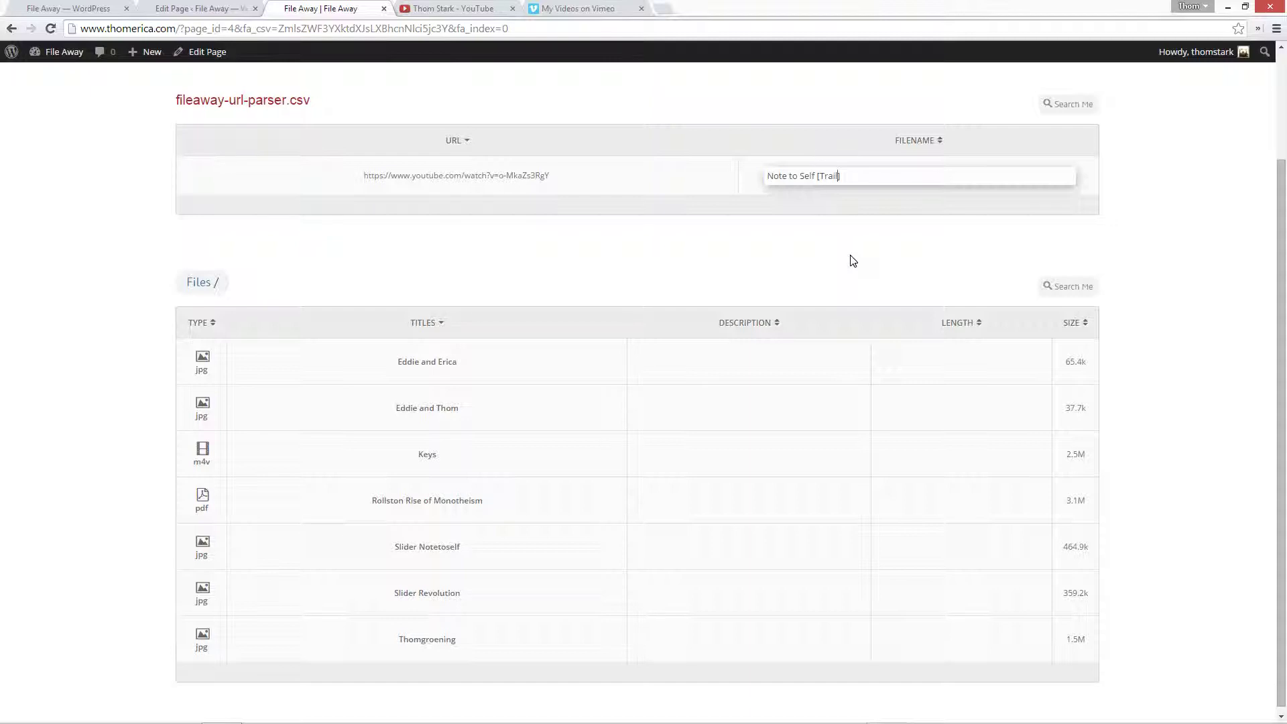
{"action": "key", "text": "BackSpace"}
{"action": "key", "text": "BackSpace"}
{"action": "key", "text": "BackSpace"}
{"action": "key", "text": "BackSpace"}
{"action": "key", "text": "BackSpace"}
{"action": "key", "text": "BackSpace"}
{"action": "key", "text": "BackSpace"}
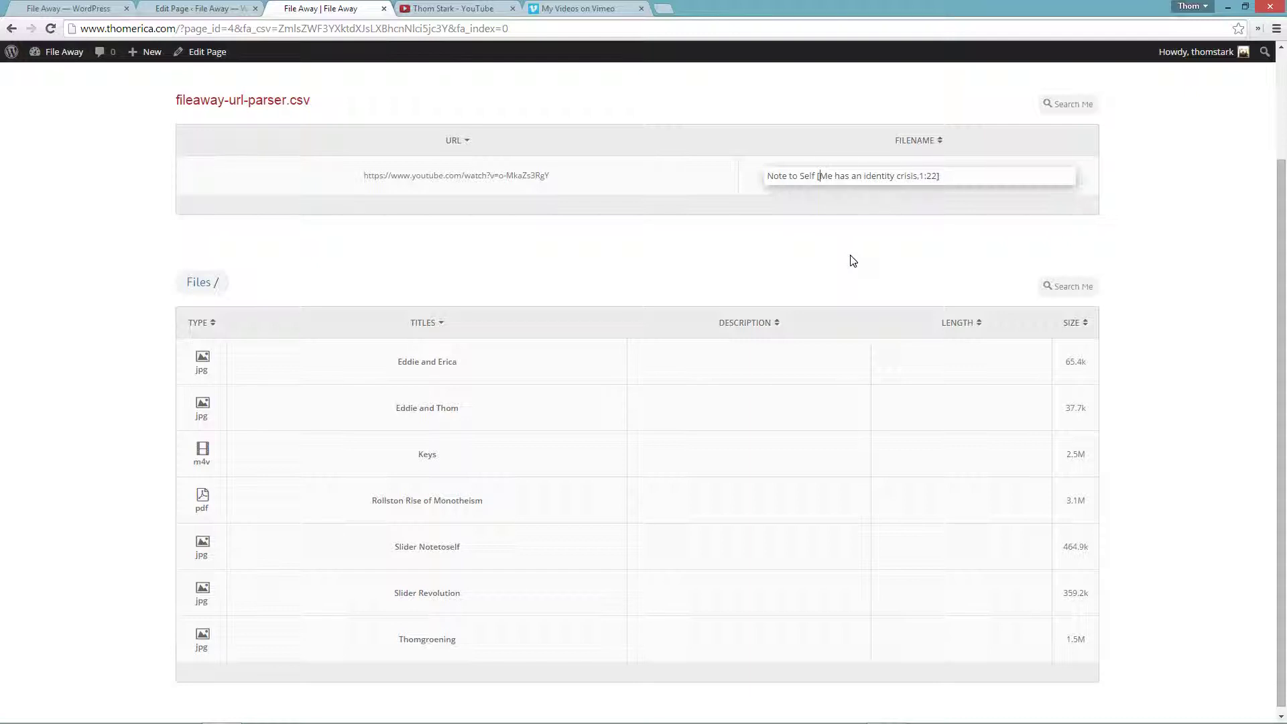
{"action": "type", "text": "Trailer"}
{"action": "key", "text": "Return"}
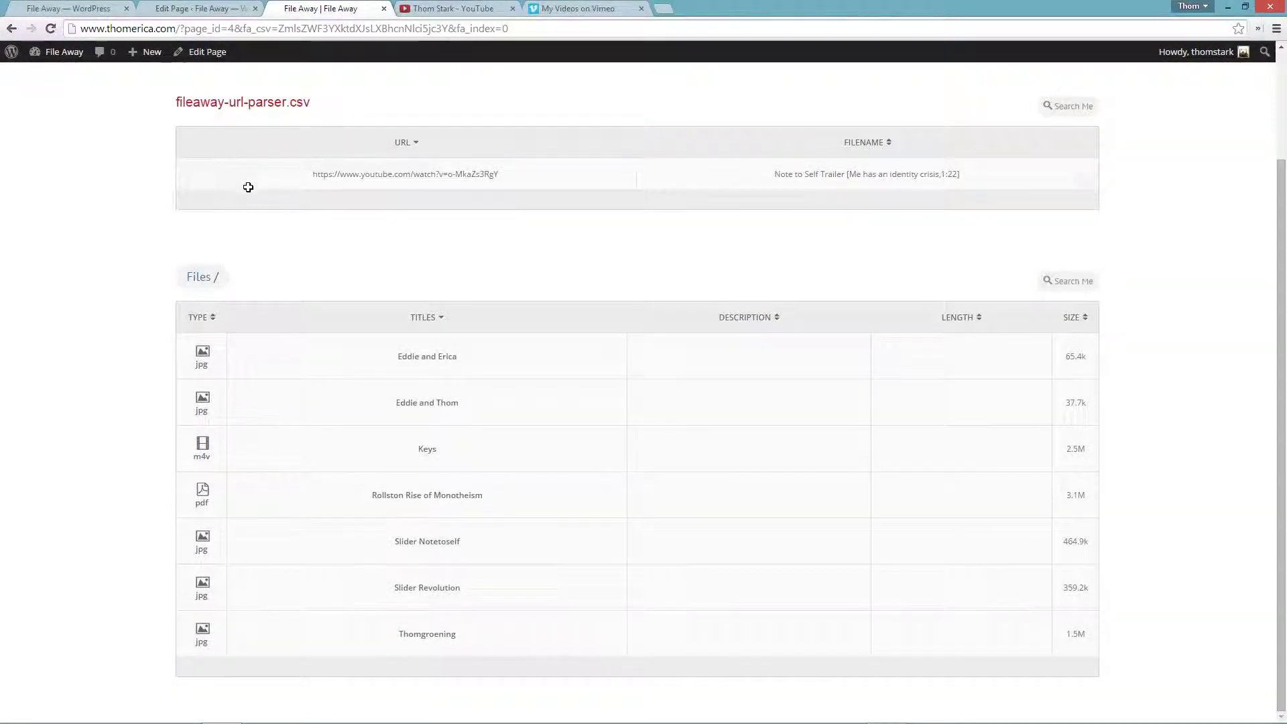
Check the row and column context menus, then insert a new row below the trailer entry.
{"action": "right_click", "coordinate": [251, 180]}
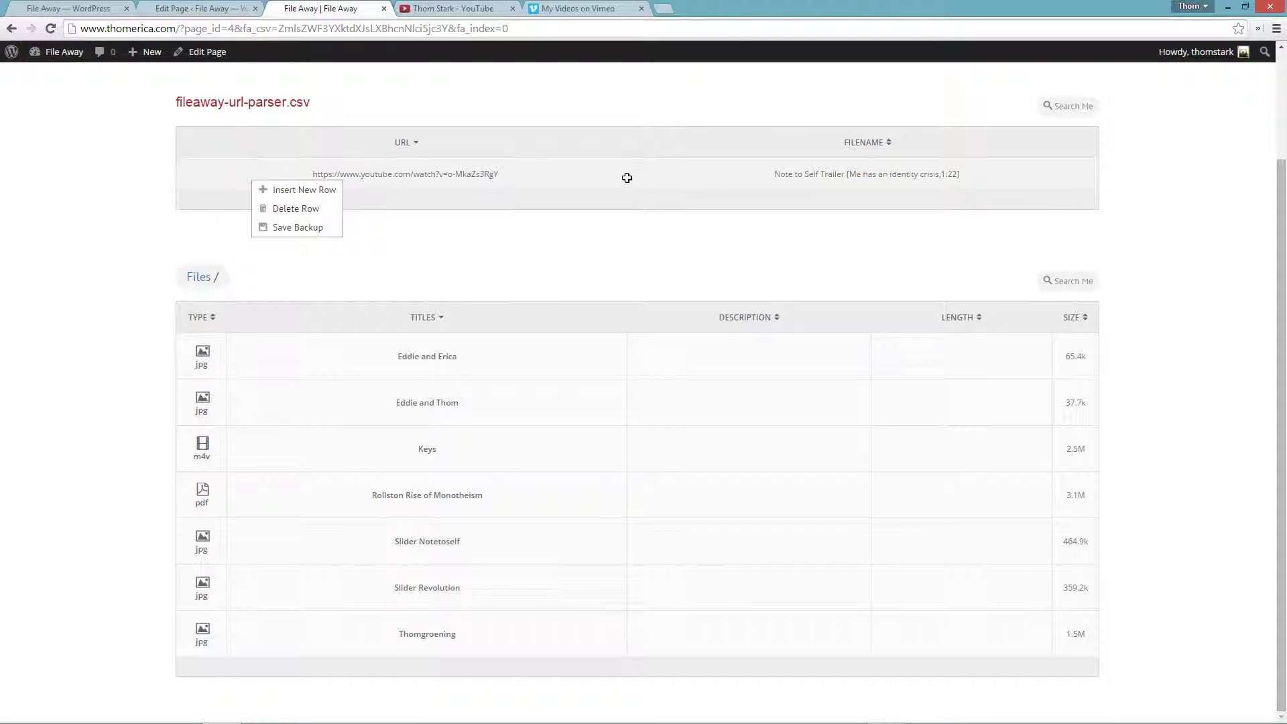
{"action": "right_click", "coordinate": [371, 142]}
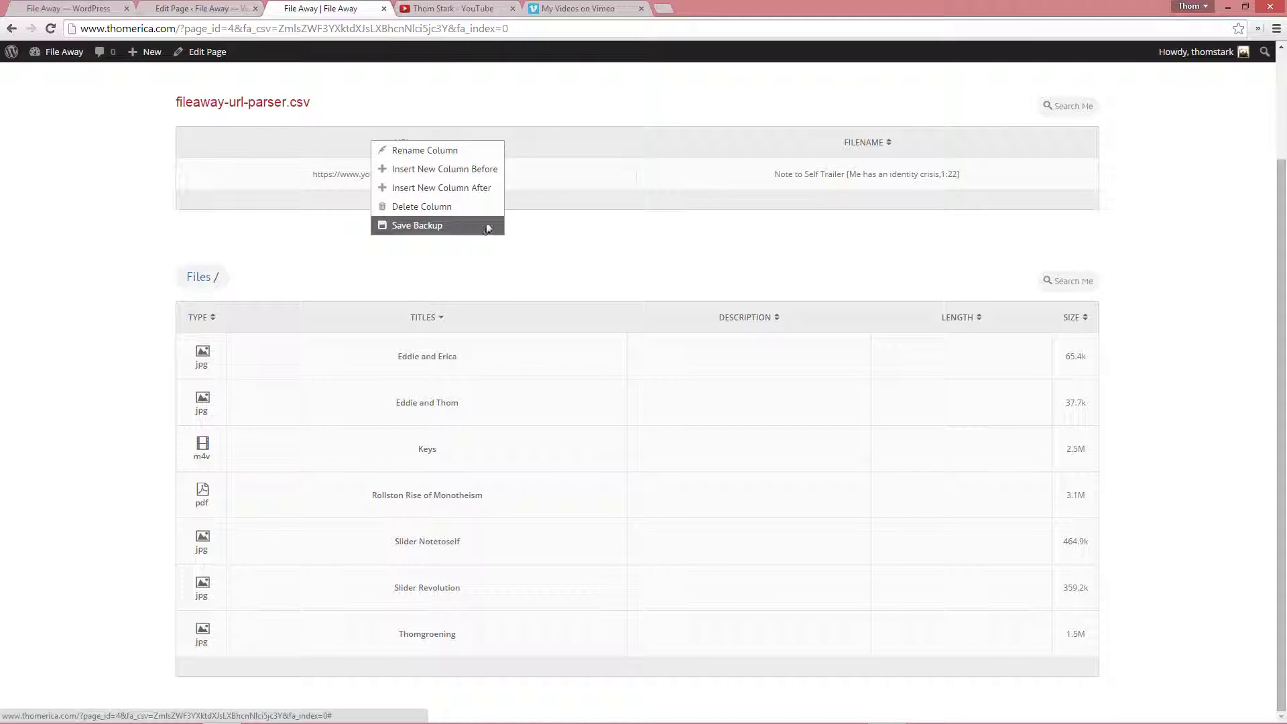
{"action": "left_click", "coordinate": [638, 241]}
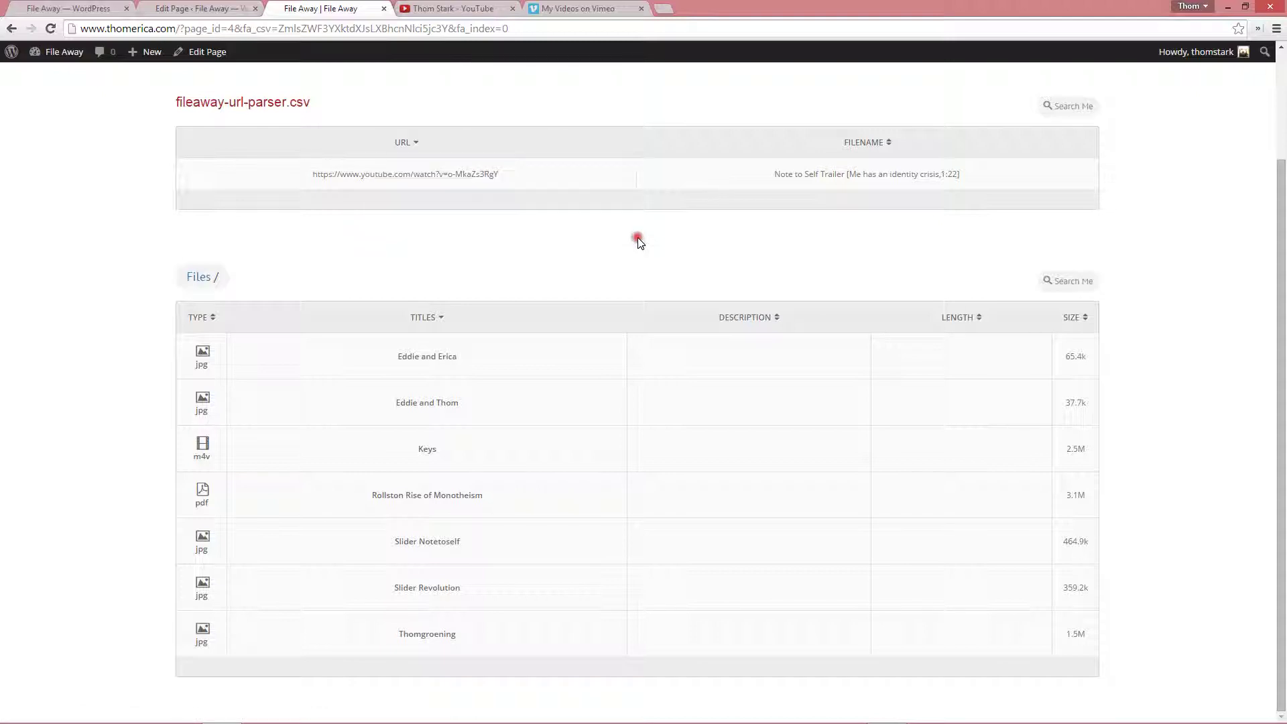
{"action": "right_click", "coordinate": [264, 173]}
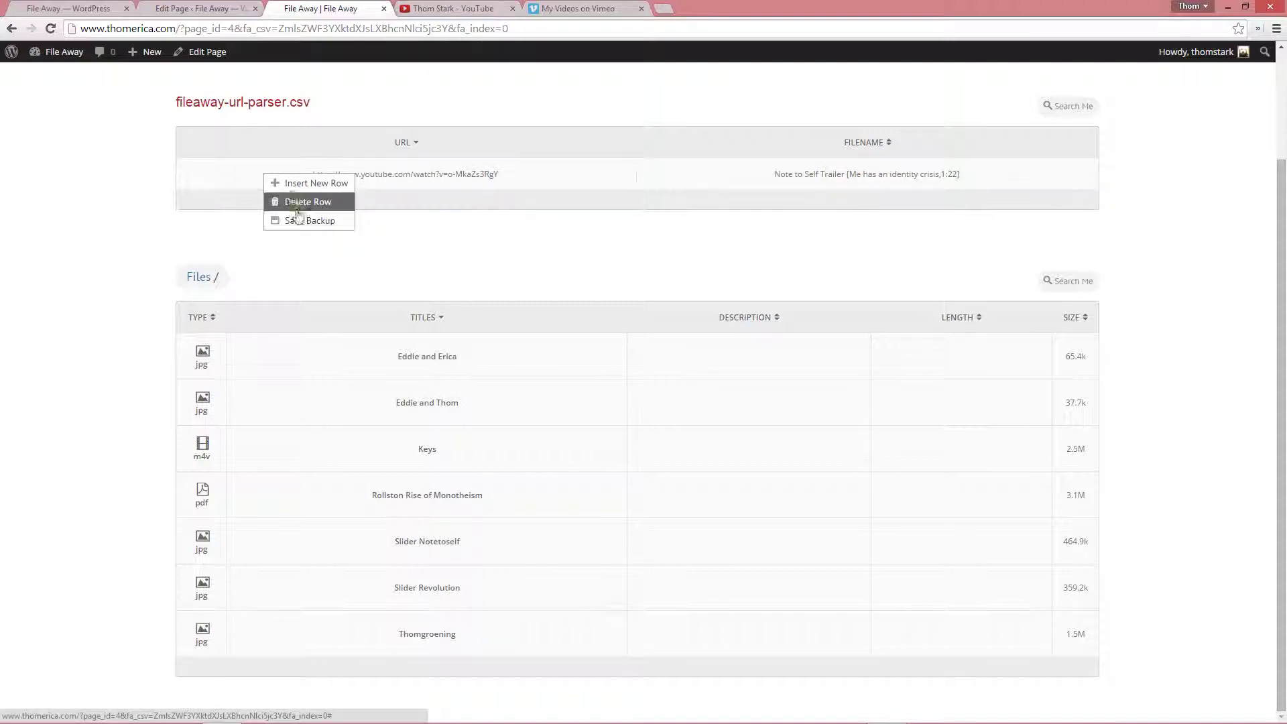
{"action": "left_click", "coordinate": [295, 185]}
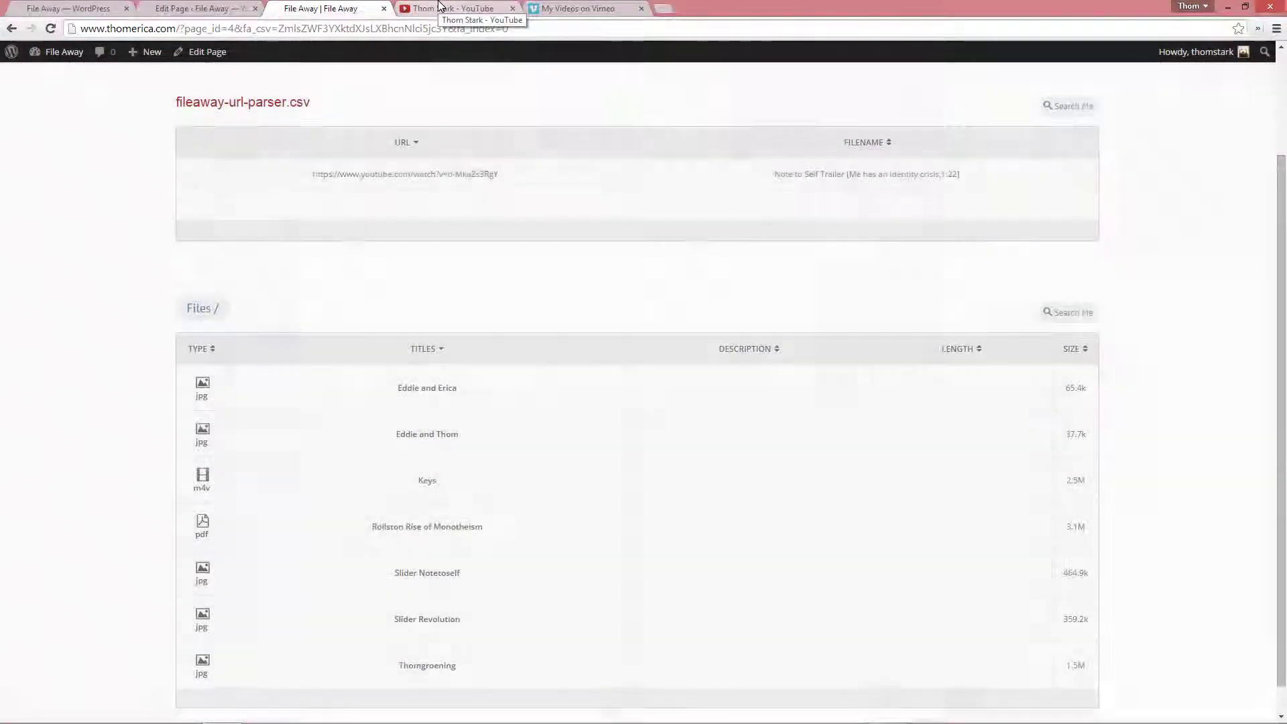
Copy the 0:16 birthday video's link from the YouTube Videos grid and return to File Away.
{"action": "left_click", "coordinate": [439, 8]}
{"action": "scroll", "coordinate": [463, 295], "scroll_direction": "down", "scroll_amount": 6}
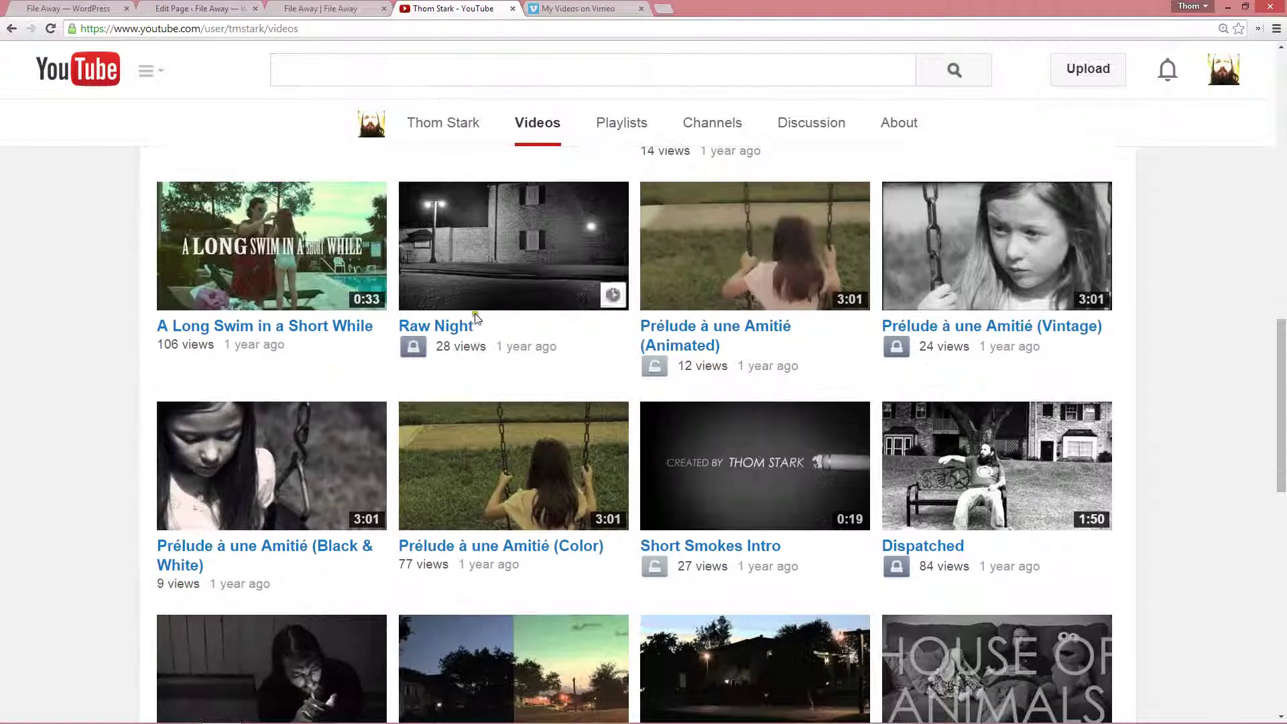
{"action": "scroll", "coordinate": [484, 320], "scroll_direction": "down", "scroll_amount": 3}
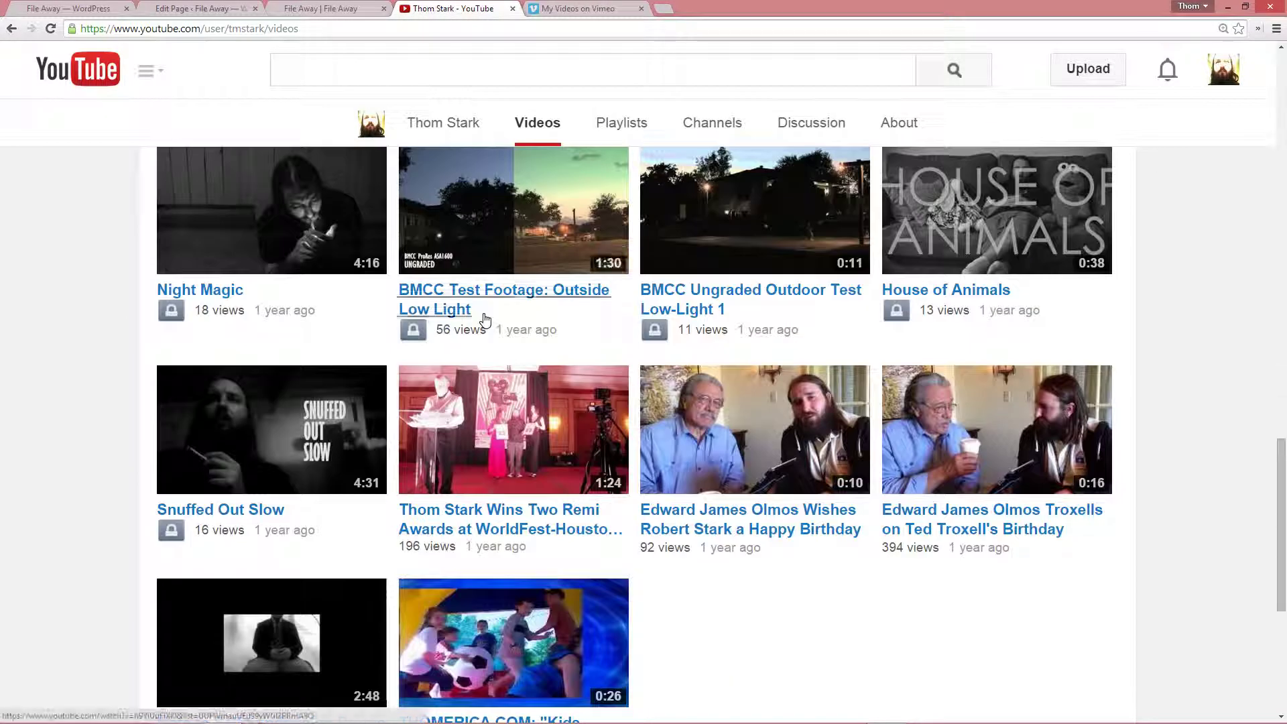
{"action": "right_click", "coordinate": [947, 511]}
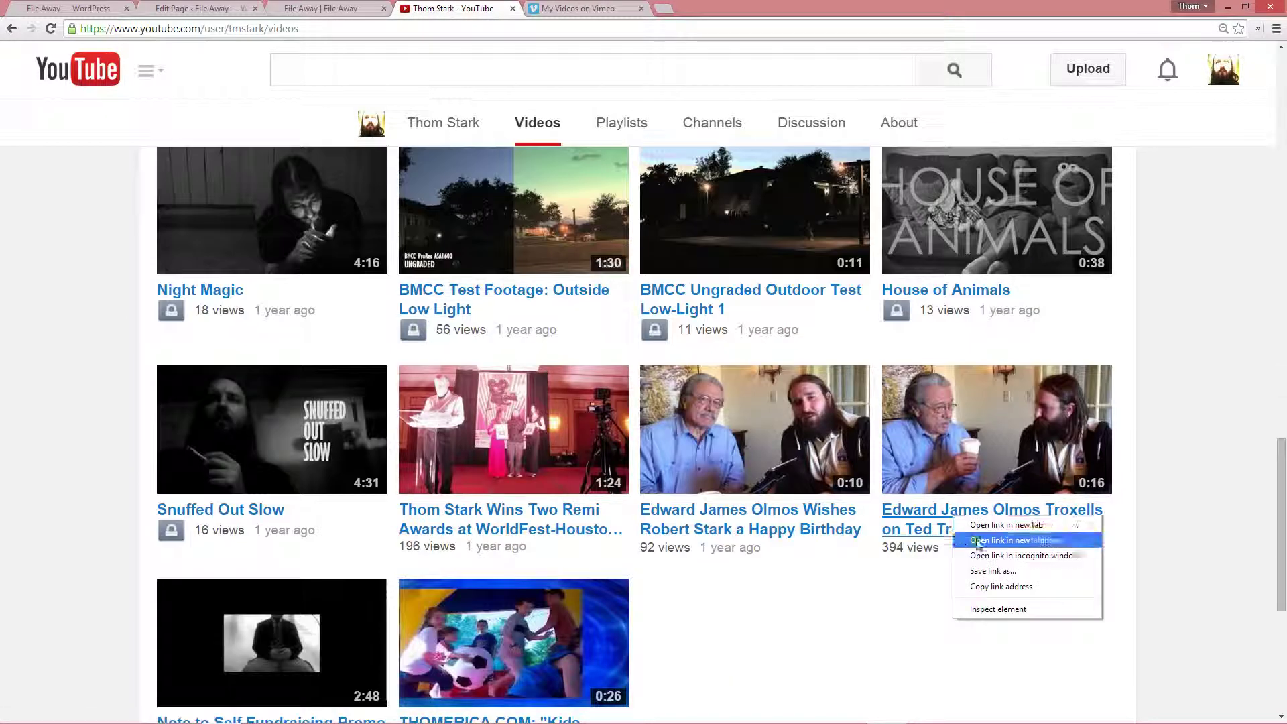
{"action": "left_click", "coordinate": [1002, 587]}
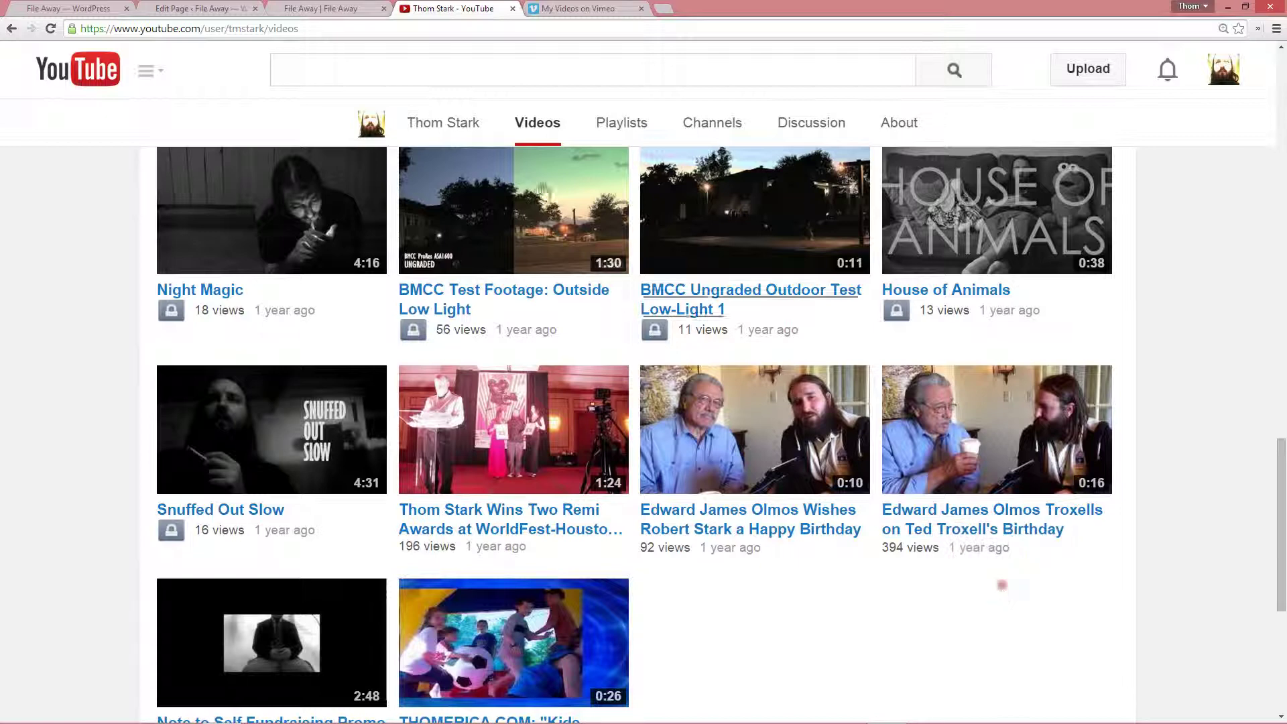
{"action": "left_click", "coordinate": [332, 9]}
Paste the birthday video's YouTube link into the second row's URL cell, removing the &list part.
{"action": "left_click", "coordinate": [373, 201]}
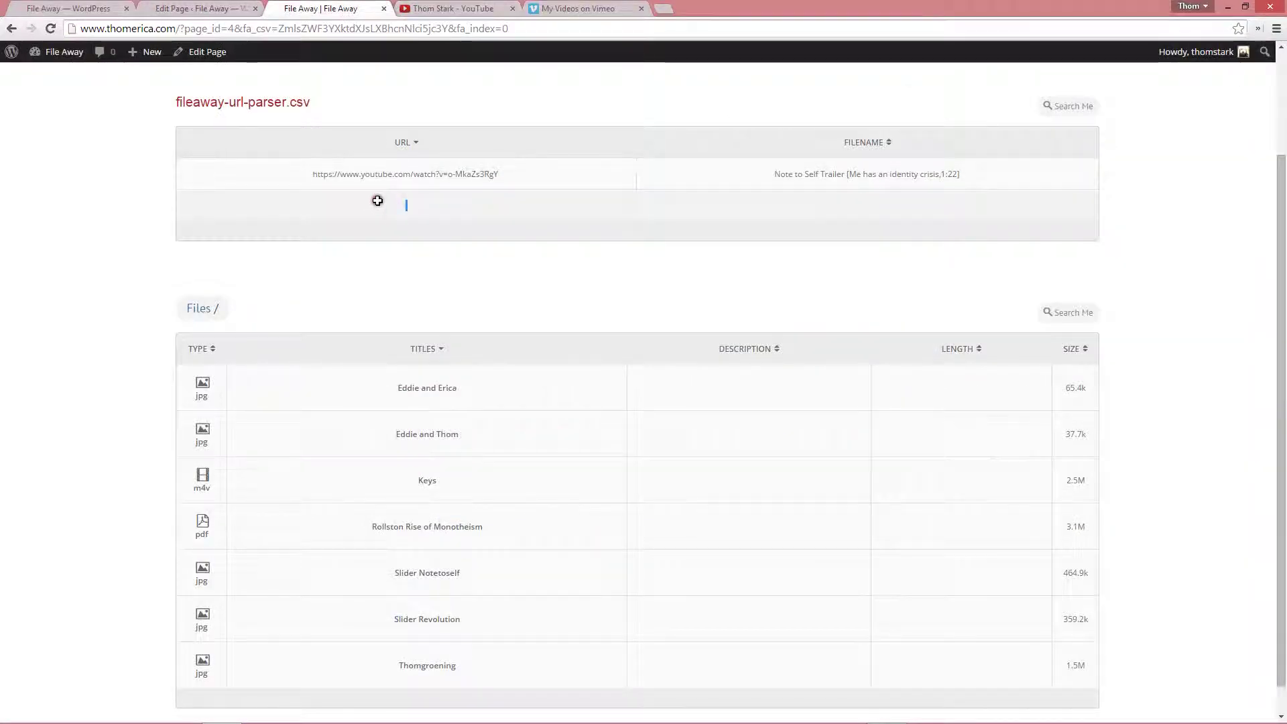
{"action": "key", "text": "ctrl+v"}
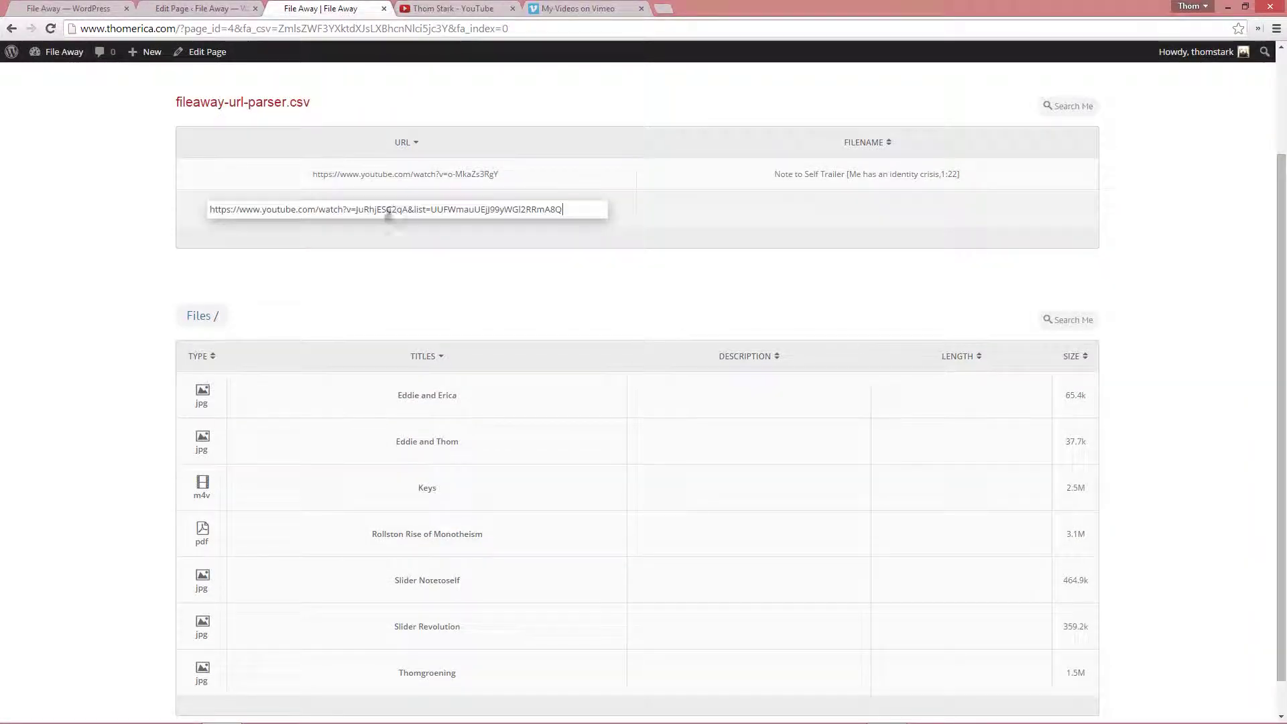
{"action": "left_click_drag", "start_coordinate": [407, 211], "coordinate": [604, 199]}
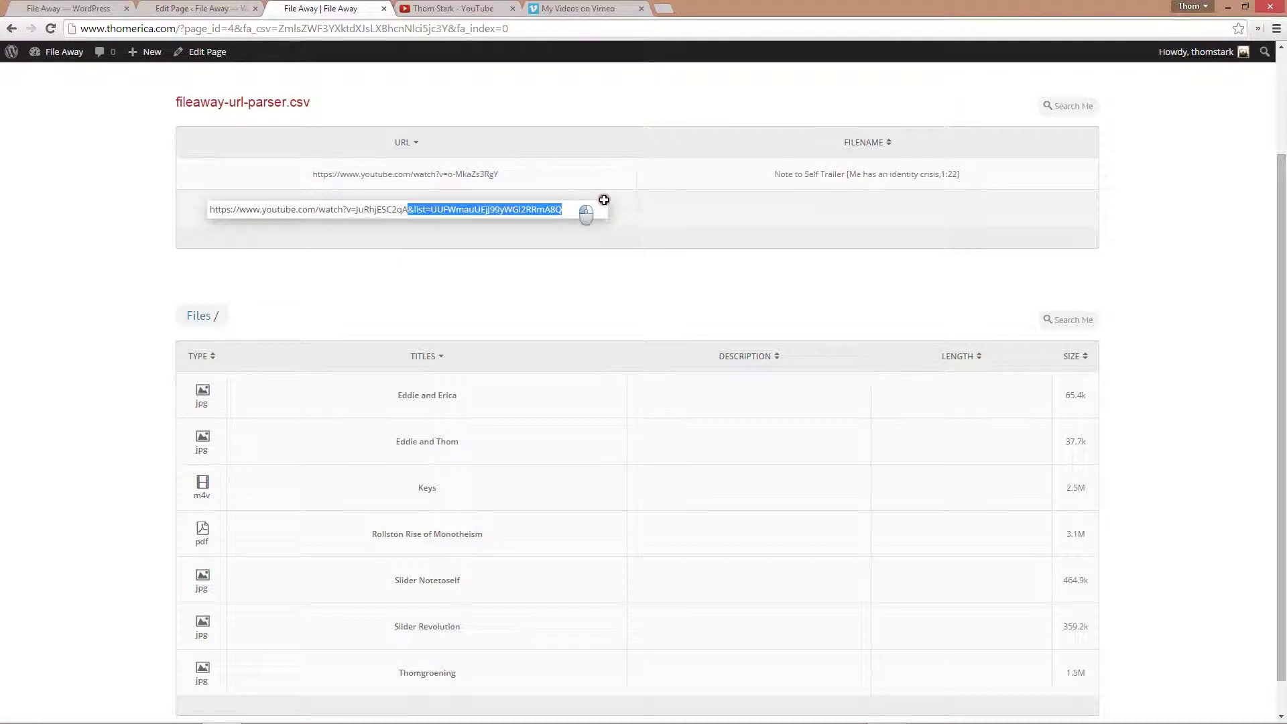
{"action": "key", "text": "BackSpace"}
{"action": "key", "text": "Return"}
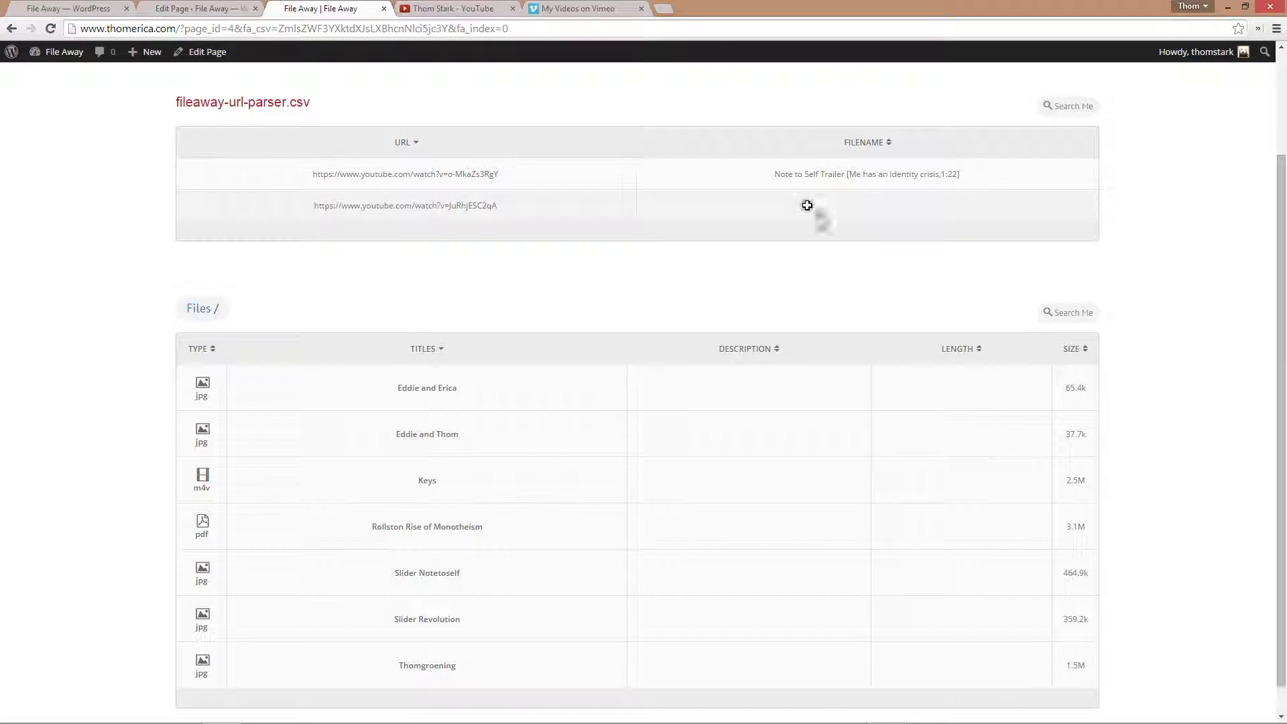
Enter a filename describing the birthday greeting, tagged 0:30, in the second row.
{"action": "left_click", "coordinate": [807, 205]}
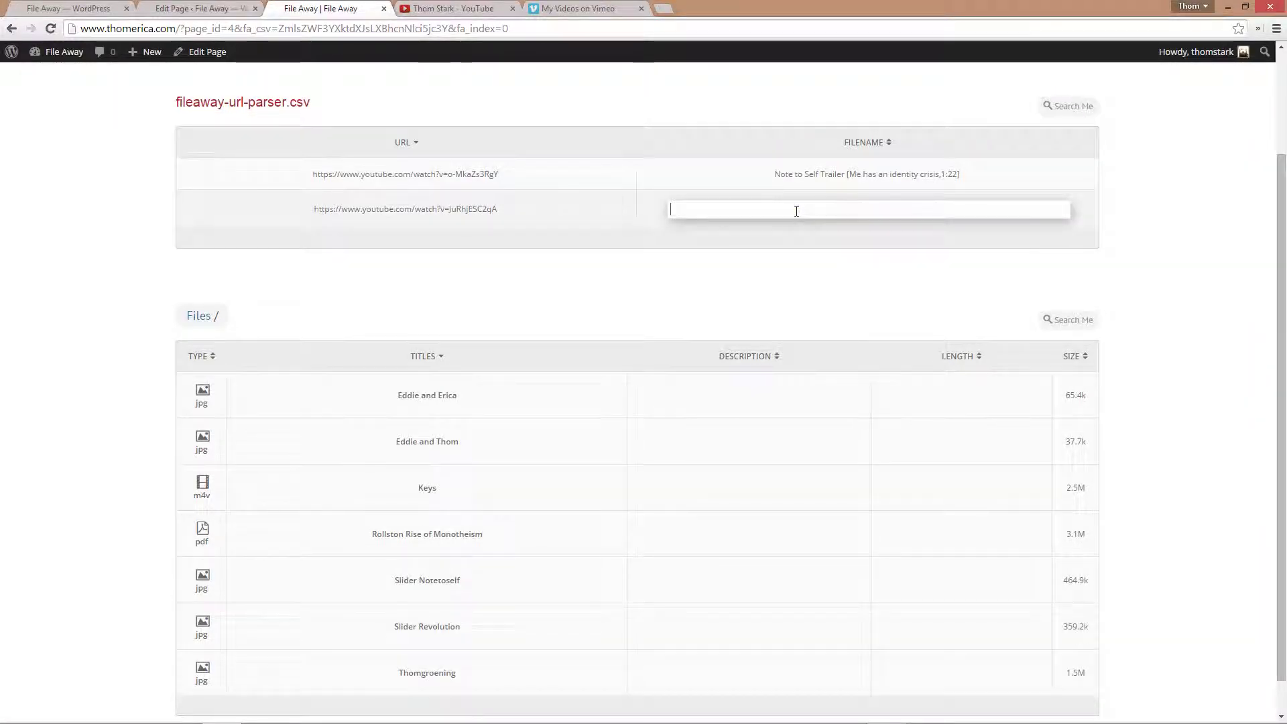
{"action": "type", "text": "Edward Olmos and Thom Stark ["}
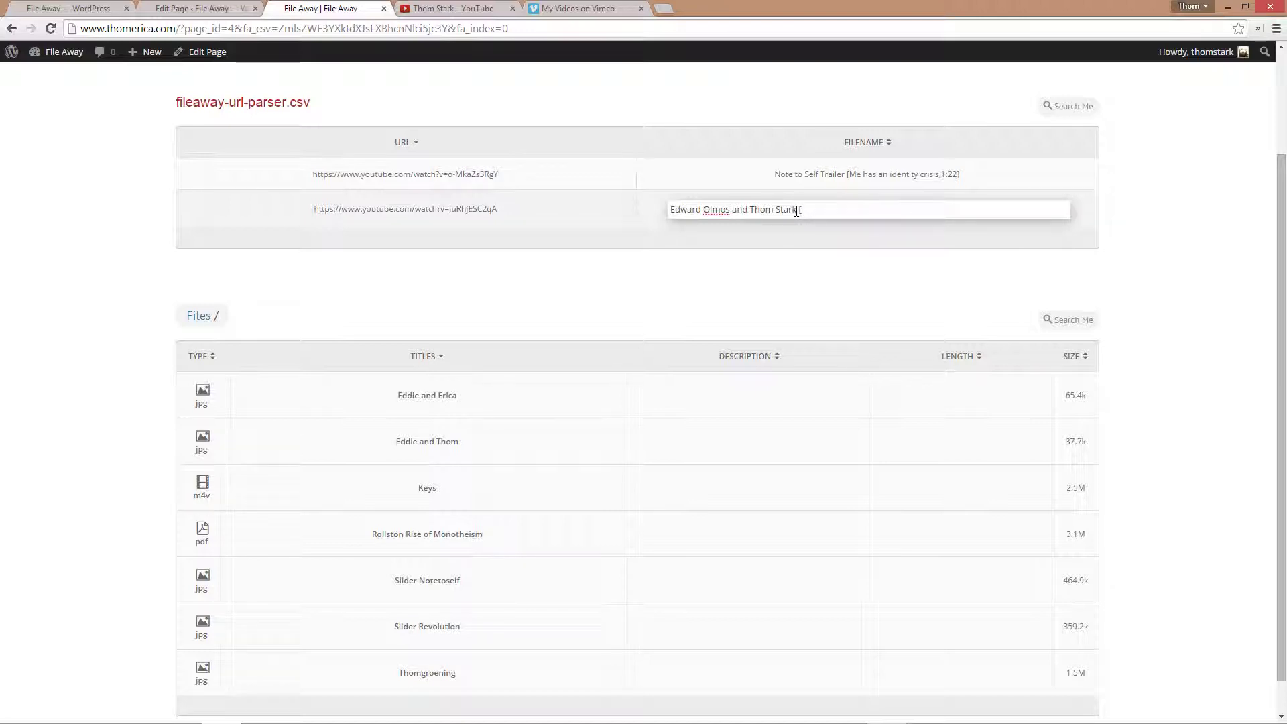
{"action": "type", "text": "ing Ted Troxell a Happy Birthday,0:30"}
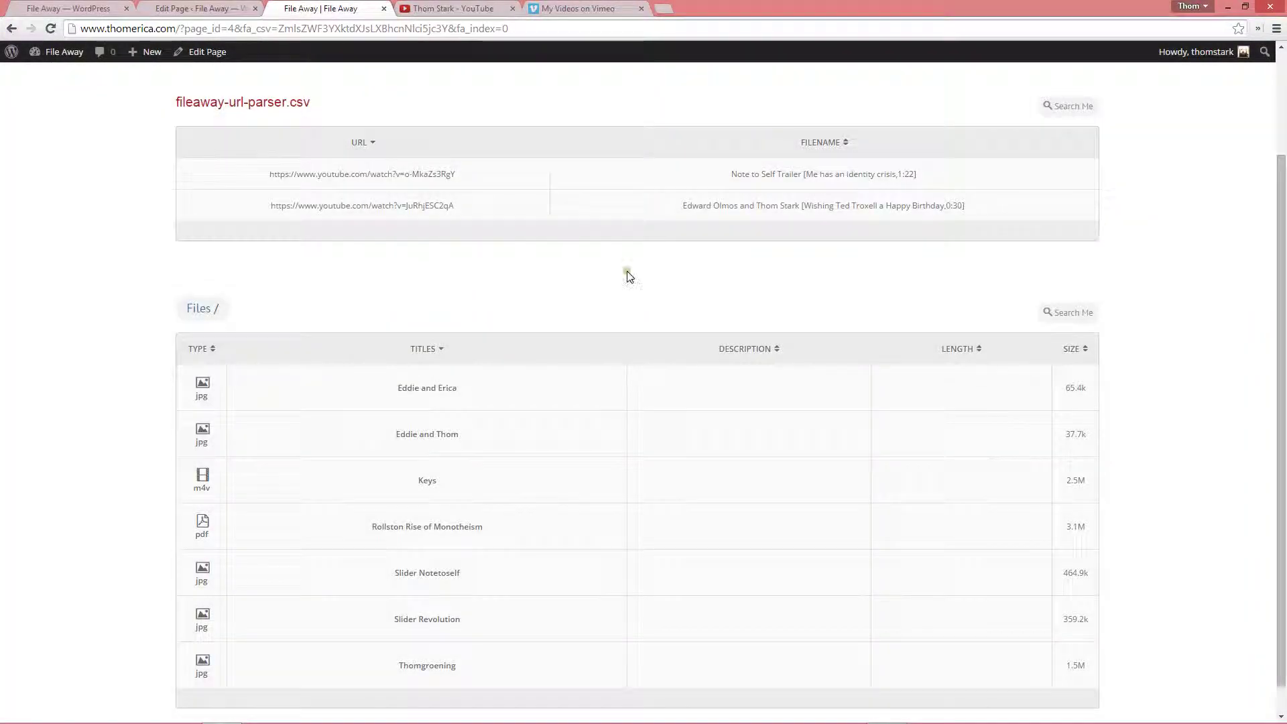
Copy the Note to Self video's link from the Vimeo videos list.
{"action": "left_click", "coordinate": [443, 7]}
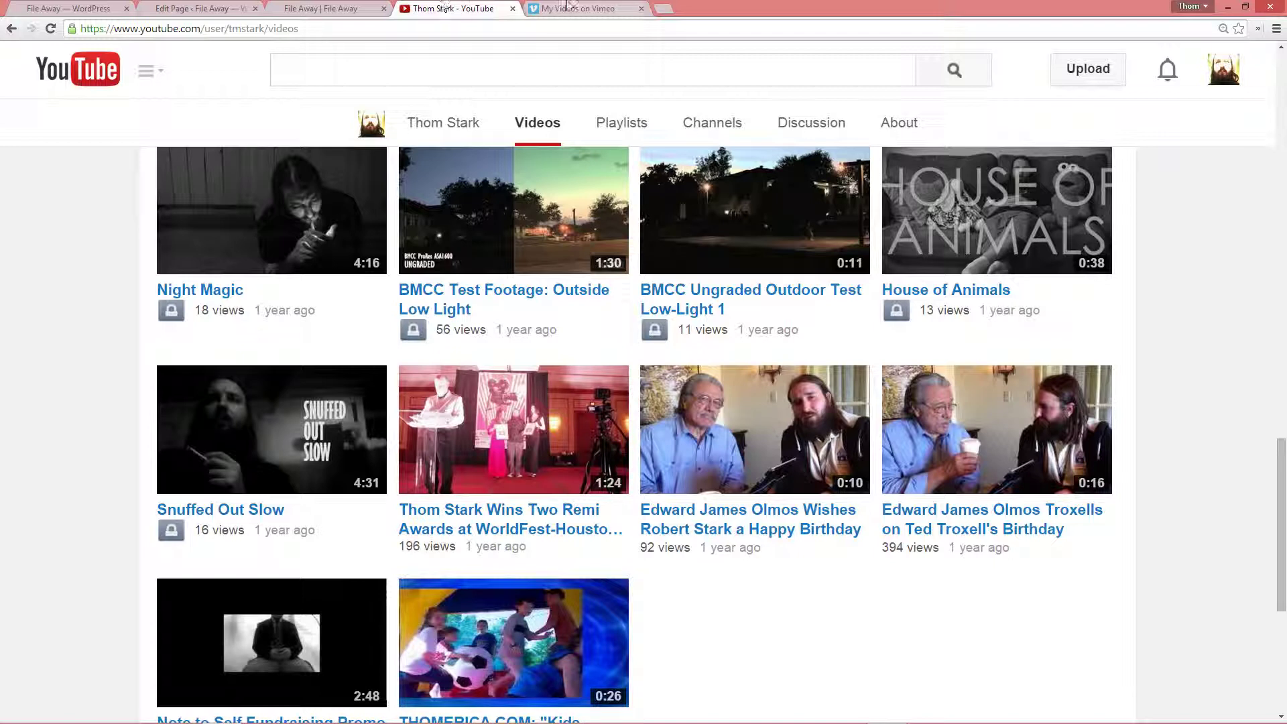
{"action": "left_click", "coordinate": [590, 9]}
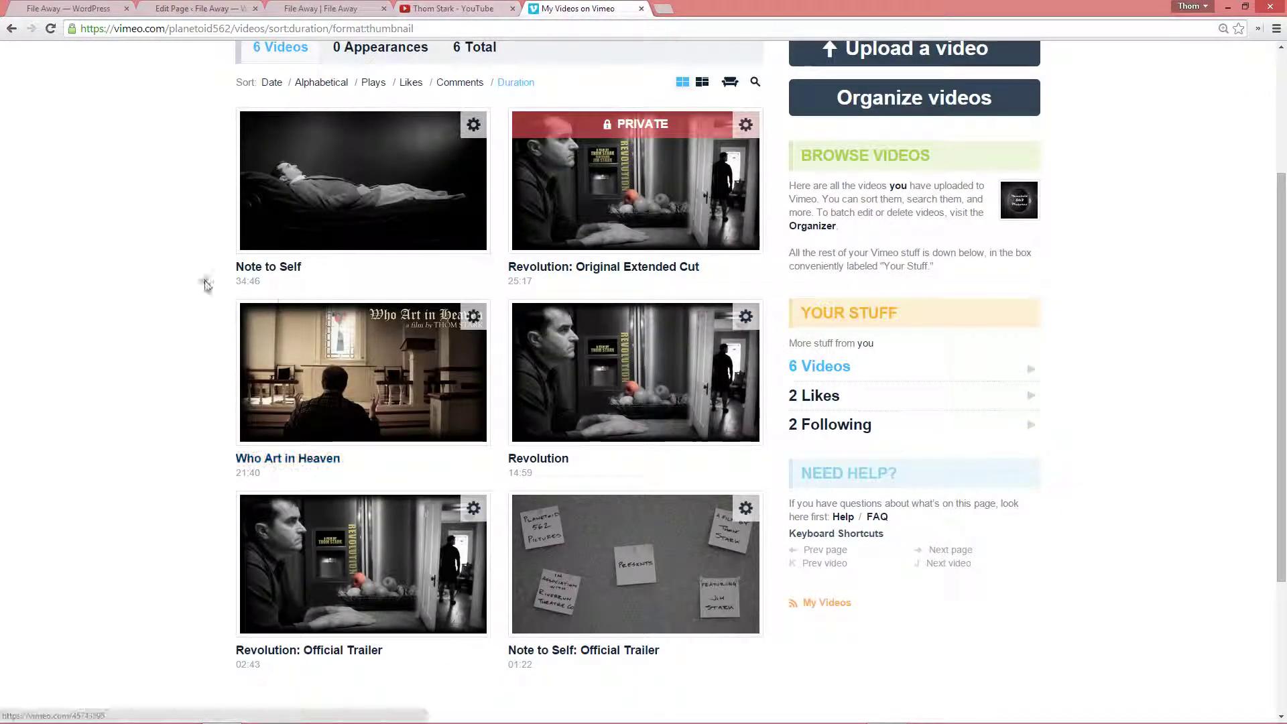
{"action": "right_click", "coordinate": [273, 267]}
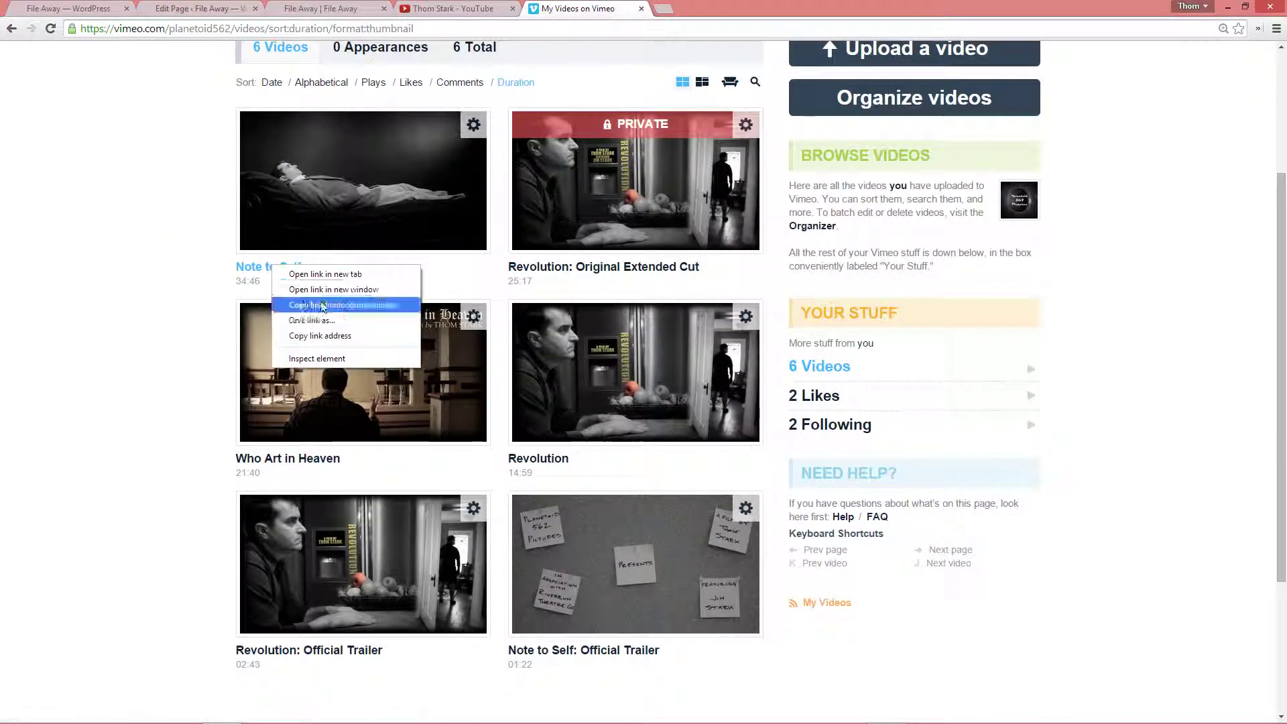
{"action": "left_click", "coordinate": [328, 336]}
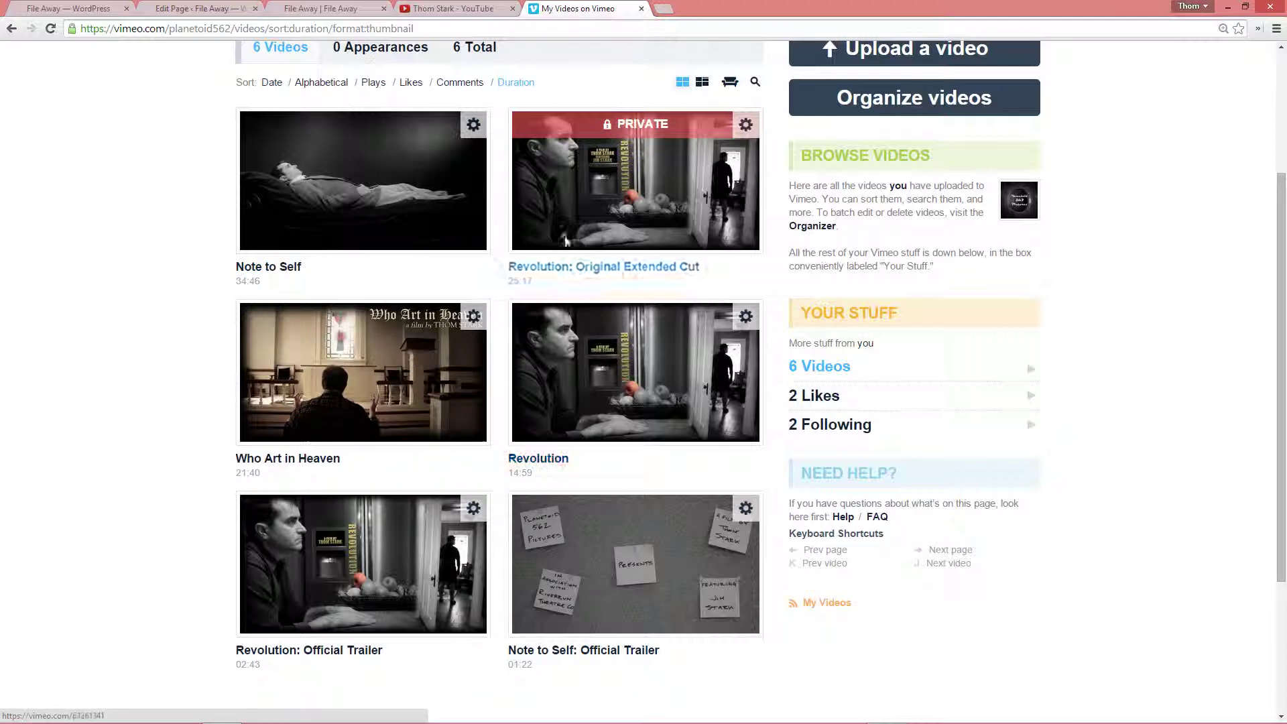
{"action": "left_click", "coordinate": [328, 8]}
Insert a third CSV row and paste the vimeo.com/37339174 URL into it.
{"action": "right_click", "coordinate": [228, 209]}
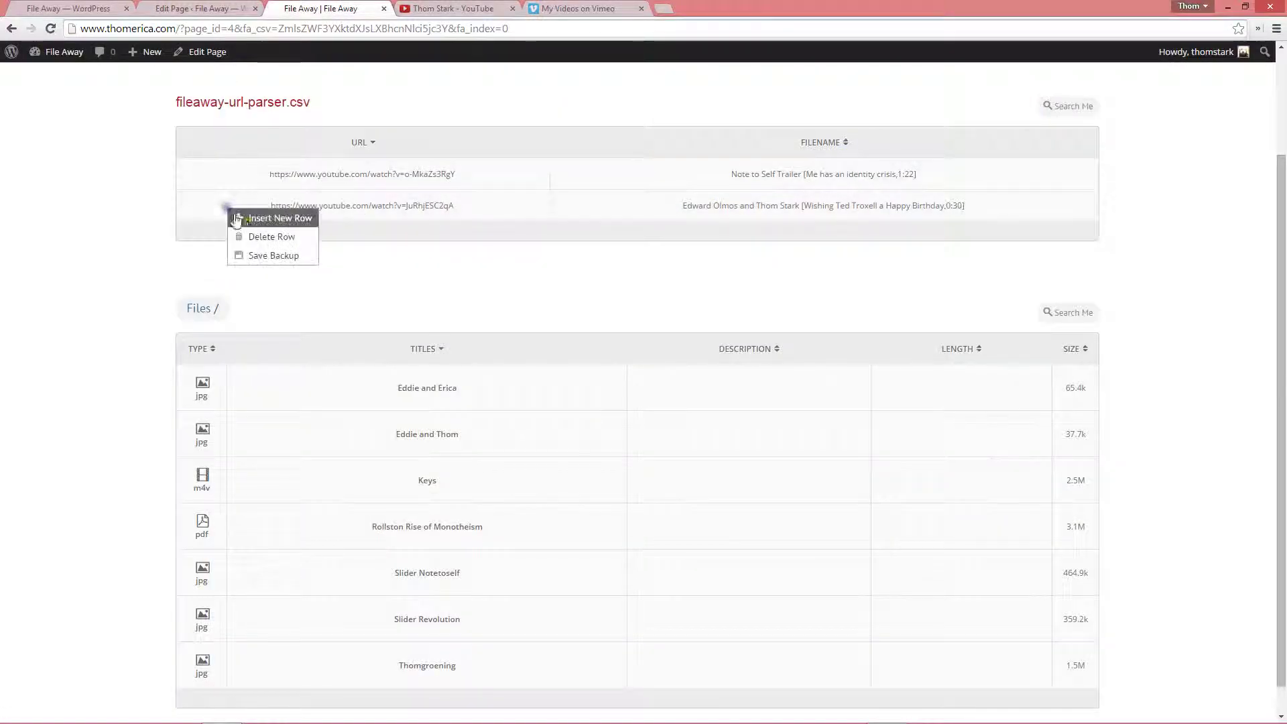
{"action": "left_click", "coordinate": [253, 232]}
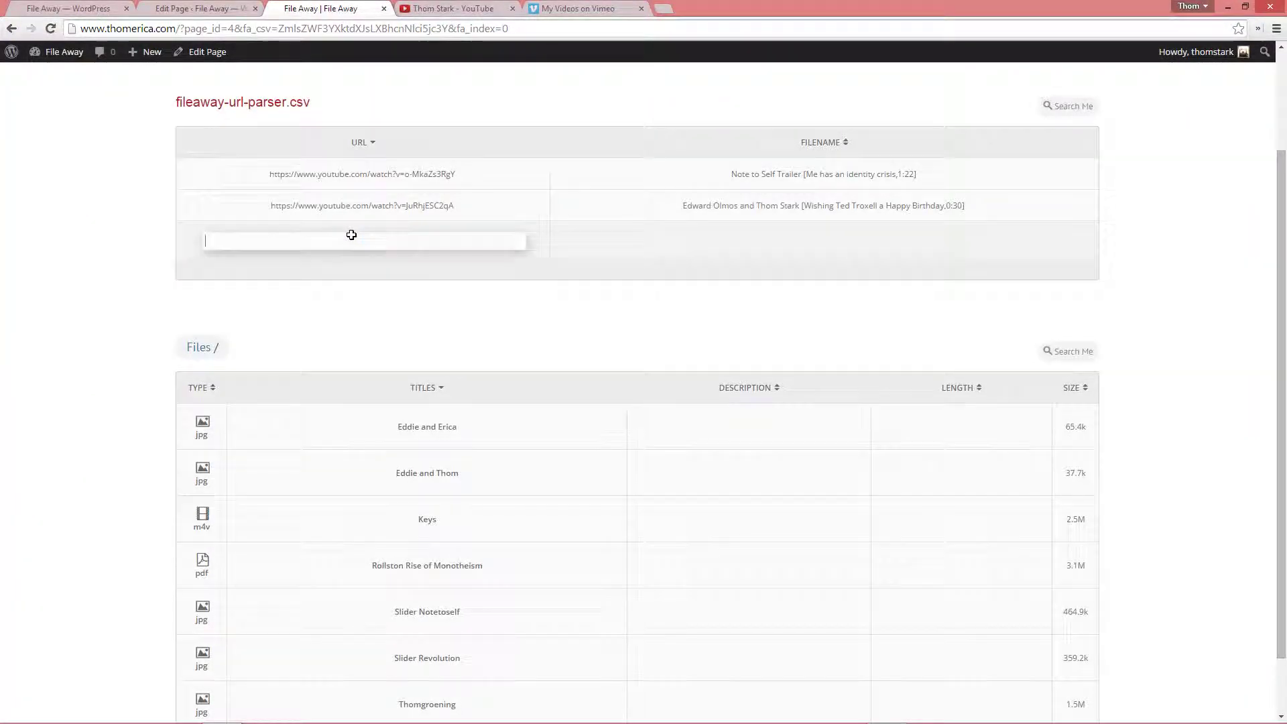
{"action": "key", "text": "ctrl+v"}
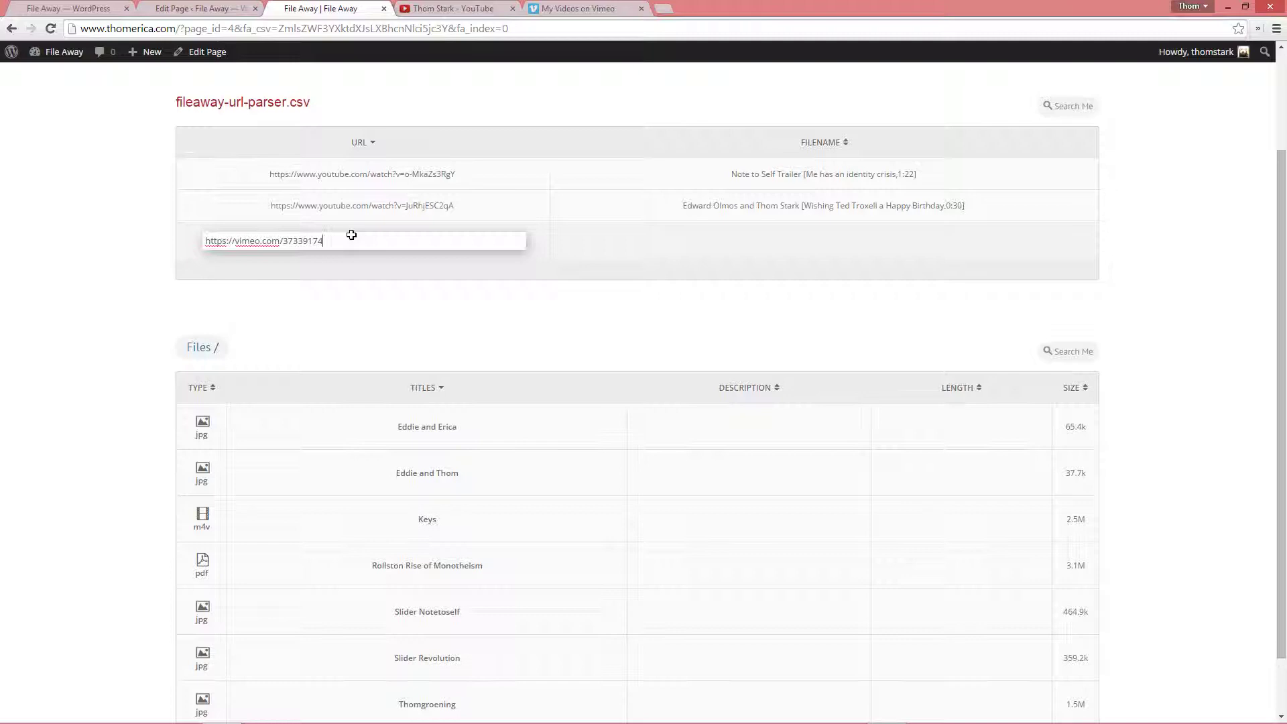
{"action": "left_click", "coordinate": [793, 242]}
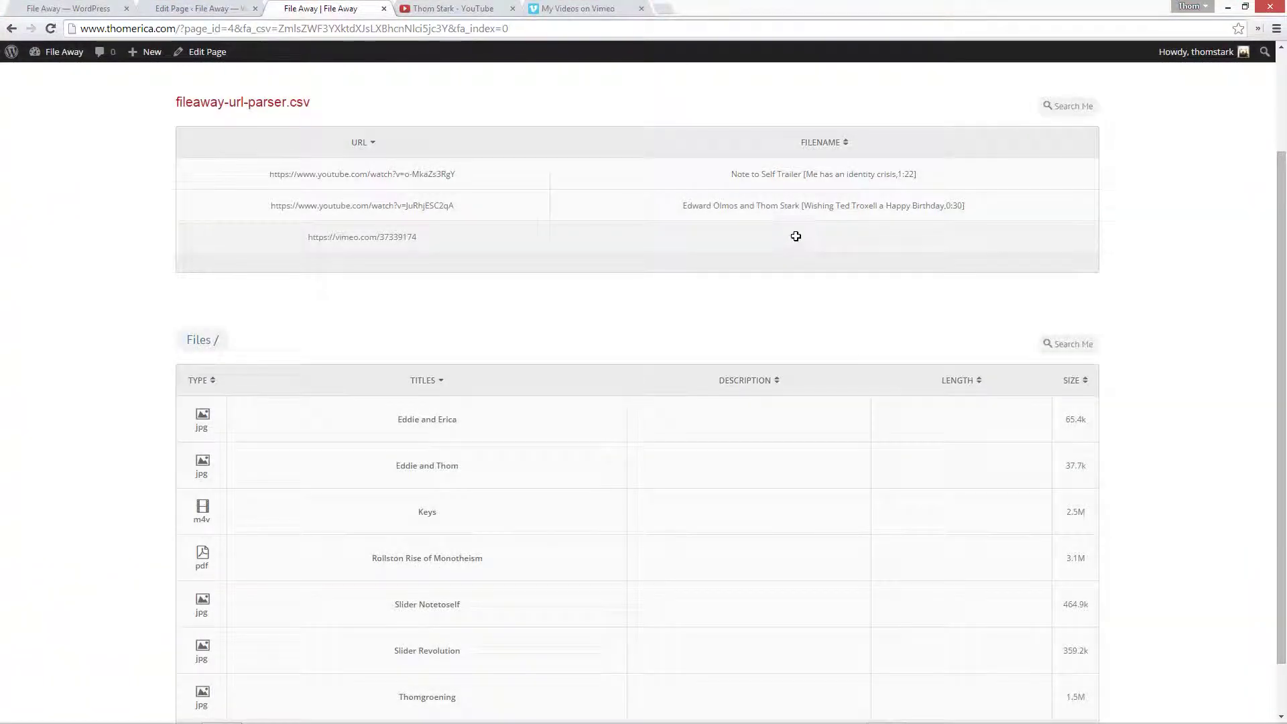
Name the Vimeo row 'Note to Self [A narcissistic tragic romance with a happy ending,34:00]'.
{"action": "left_click", "coordinate": [798, 236]}
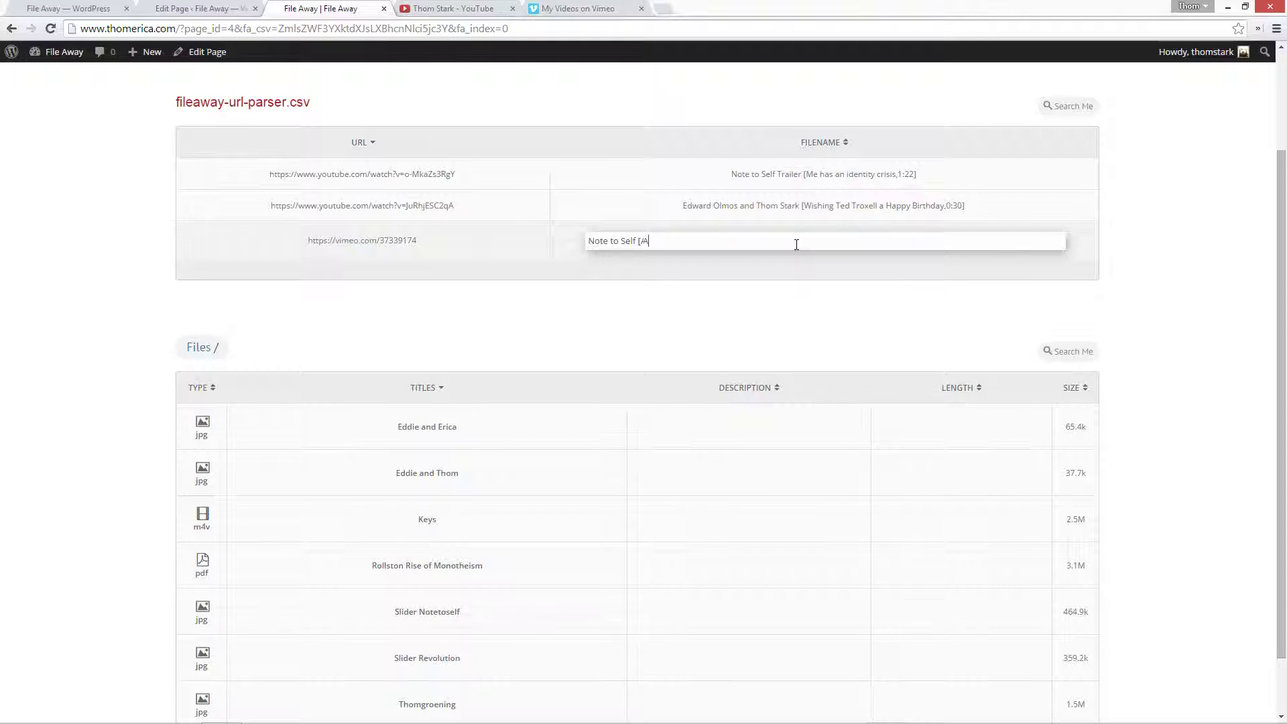
{"action": "type", "text": "nar"}
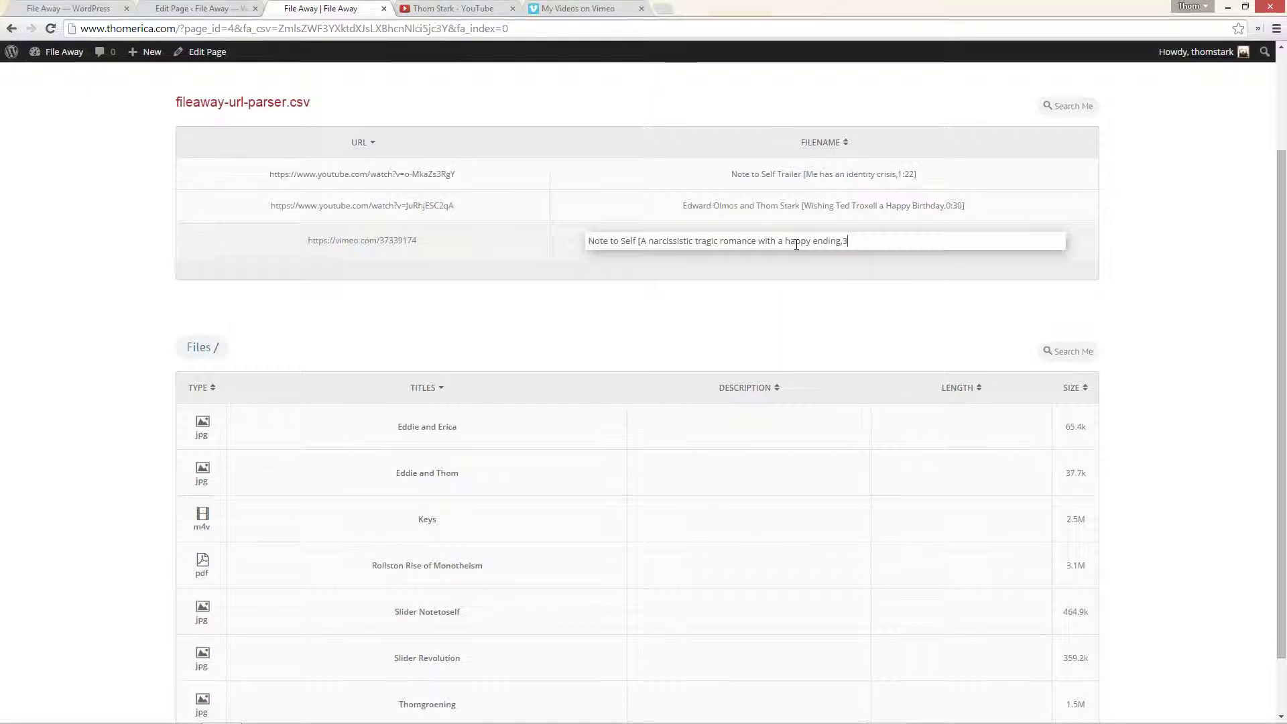
{"action": "type", "text": "34:00"}
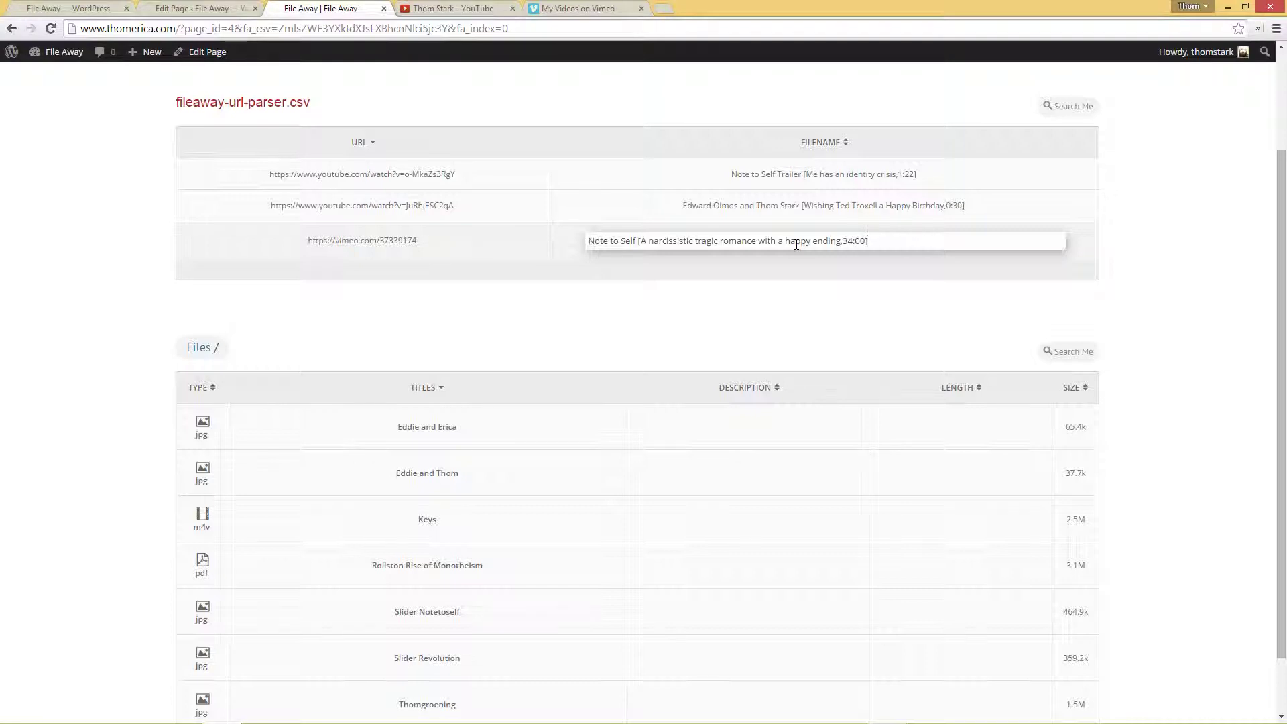
{"action": "left_click", "coordinate": [723, 324]}
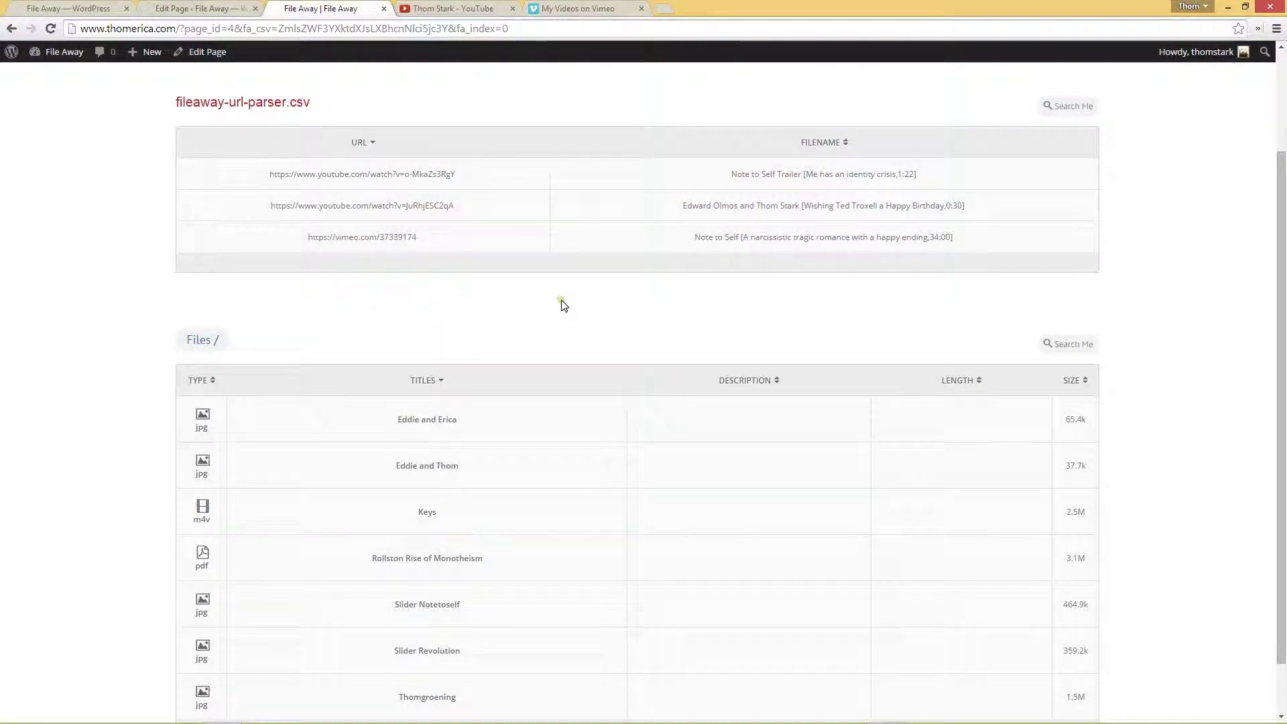
Copy the Revolution video's link from the Vimeo videos list.
{"action": "left_click", "coordinate": [568, 8]}
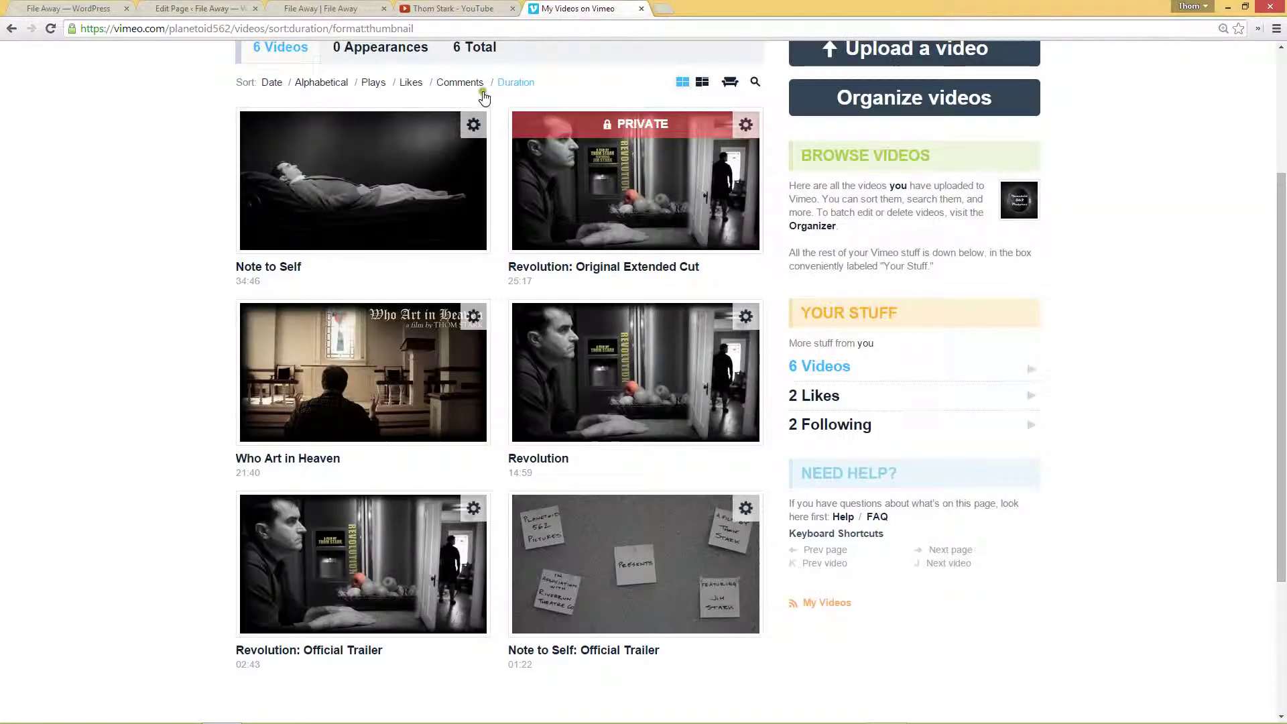
{"action": "right_click", "coordinate": [529, 456]}
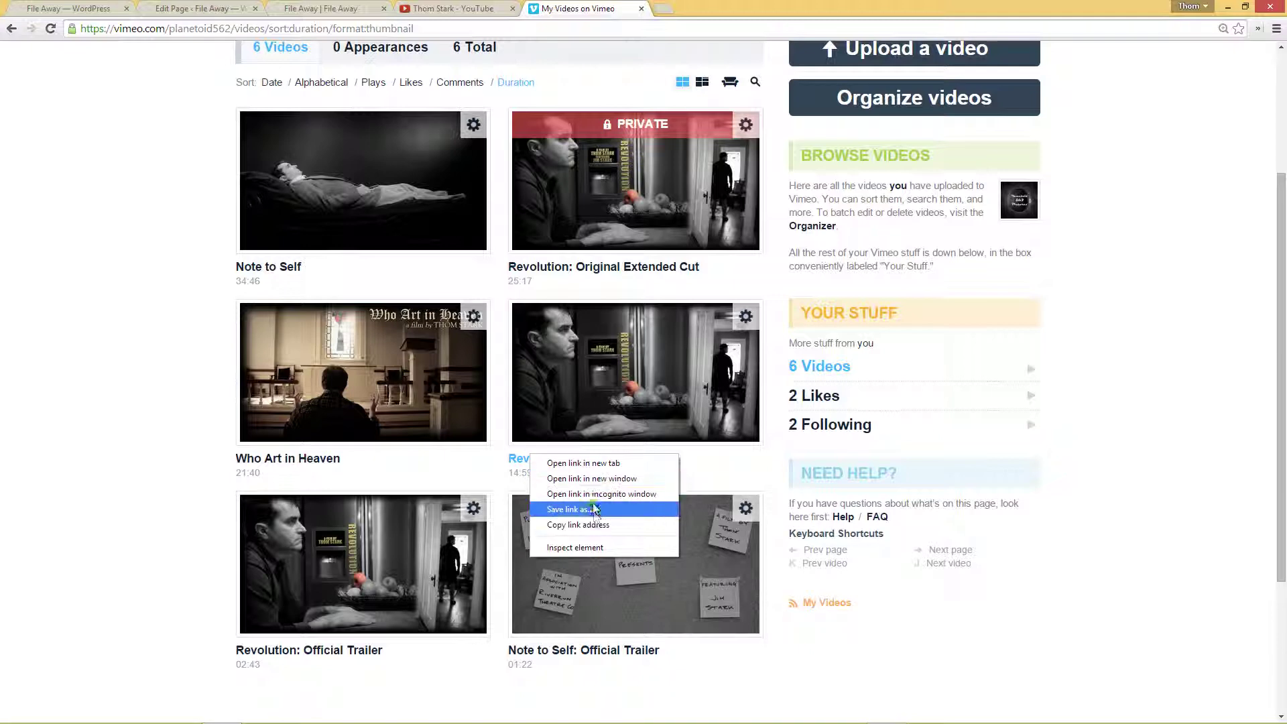
{"action": "left_click", "coordinate": [592, 527]}
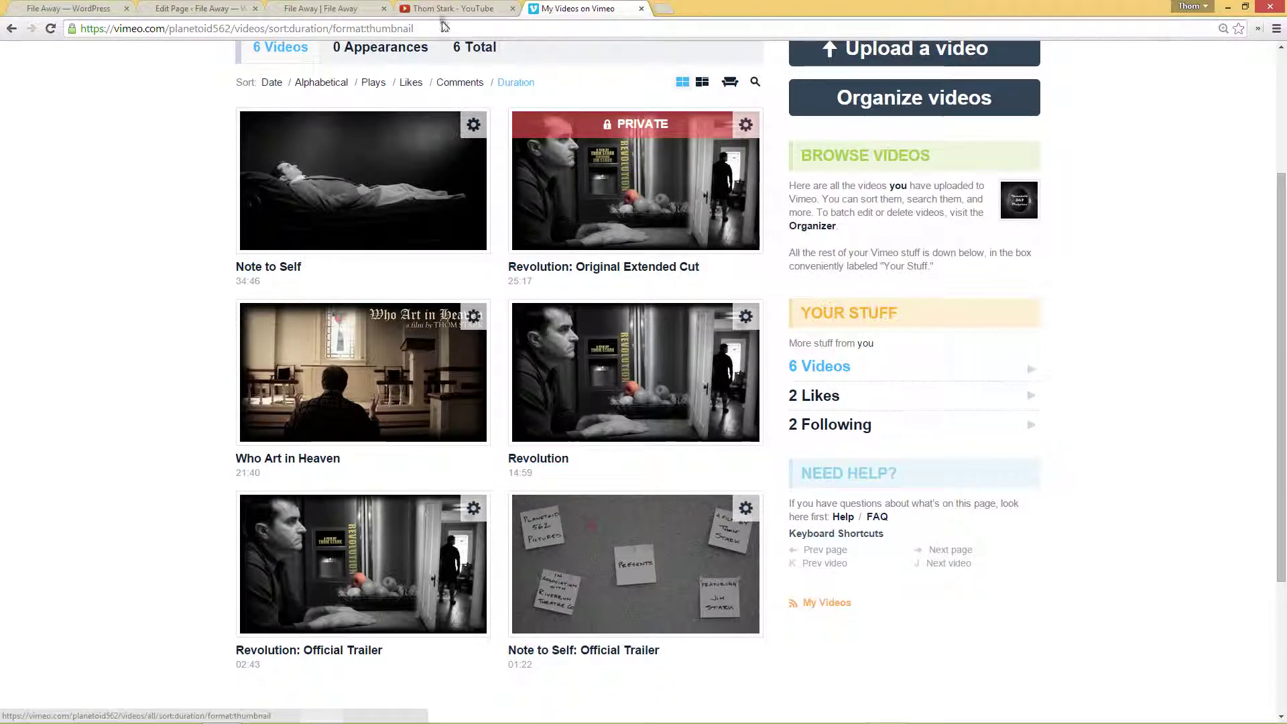
{"action": "left_click", "coordinate": [329, 8]}
Insert a fourth row with URL vimeo.com/61261341 and type the Revolution filename tagged 14:59.
{"action": "right_click", "coordinate": [231, 245]}
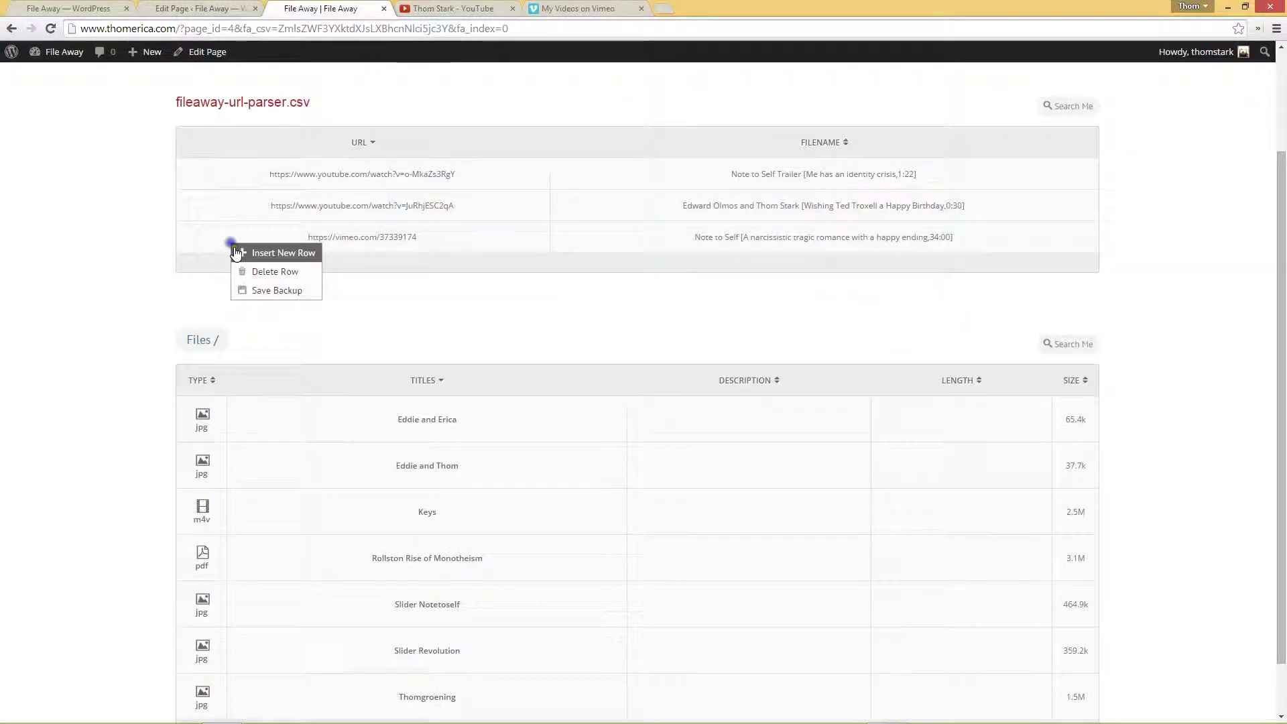
{"action": "left_click", "coordinate": [267, 251]}
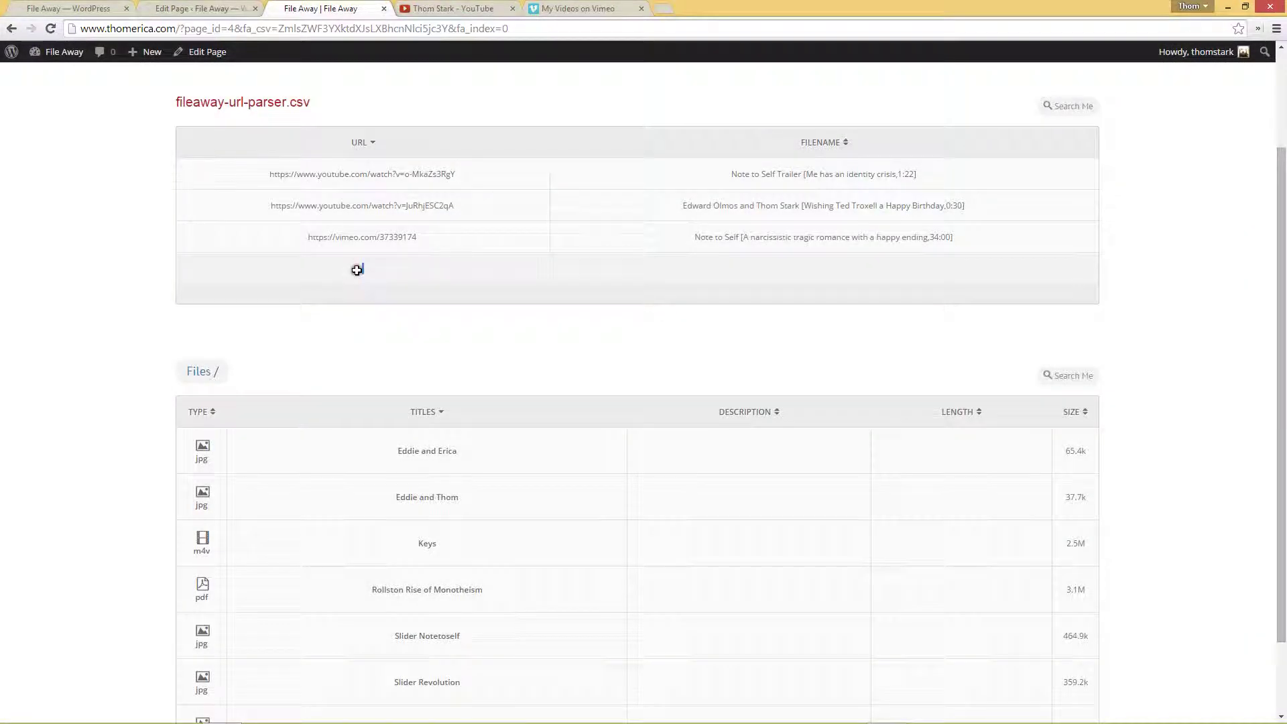
{"action": "left_click", "coordinate": [356, 270]}
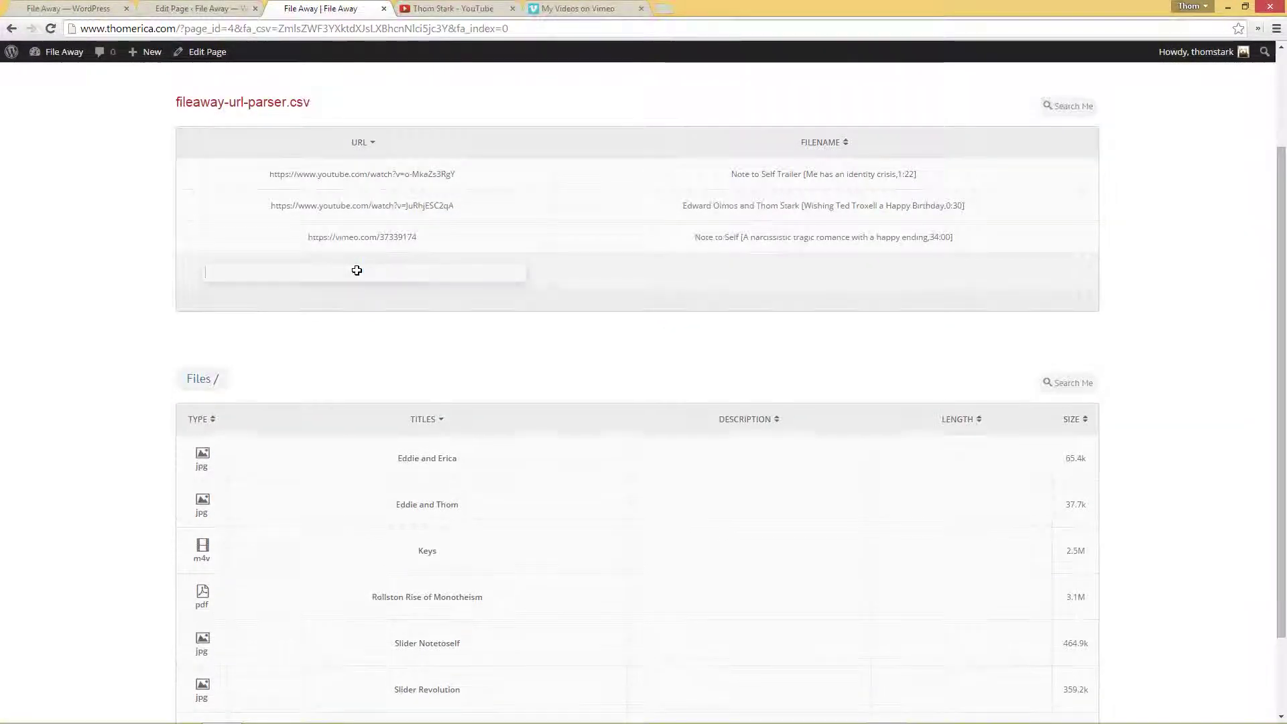
{"action": "type", "text": "https://vimeo.com/61261341"}
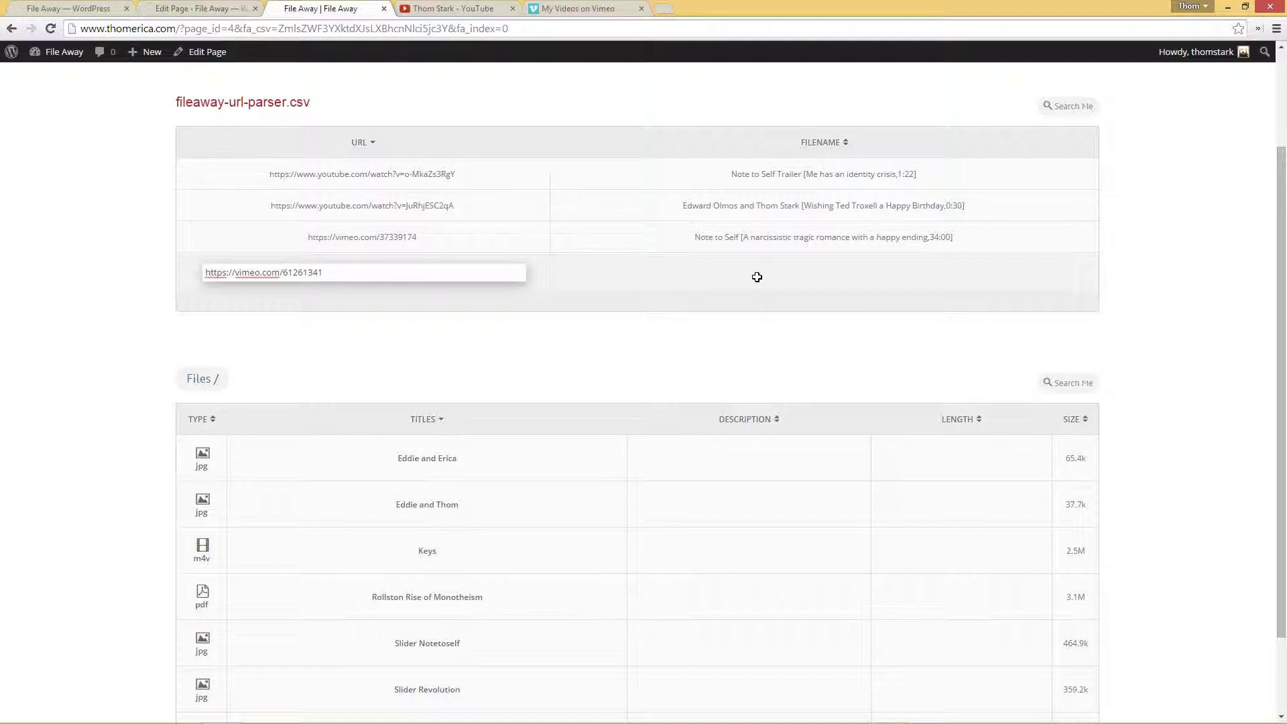
{"action": "key", "text": "Return"}
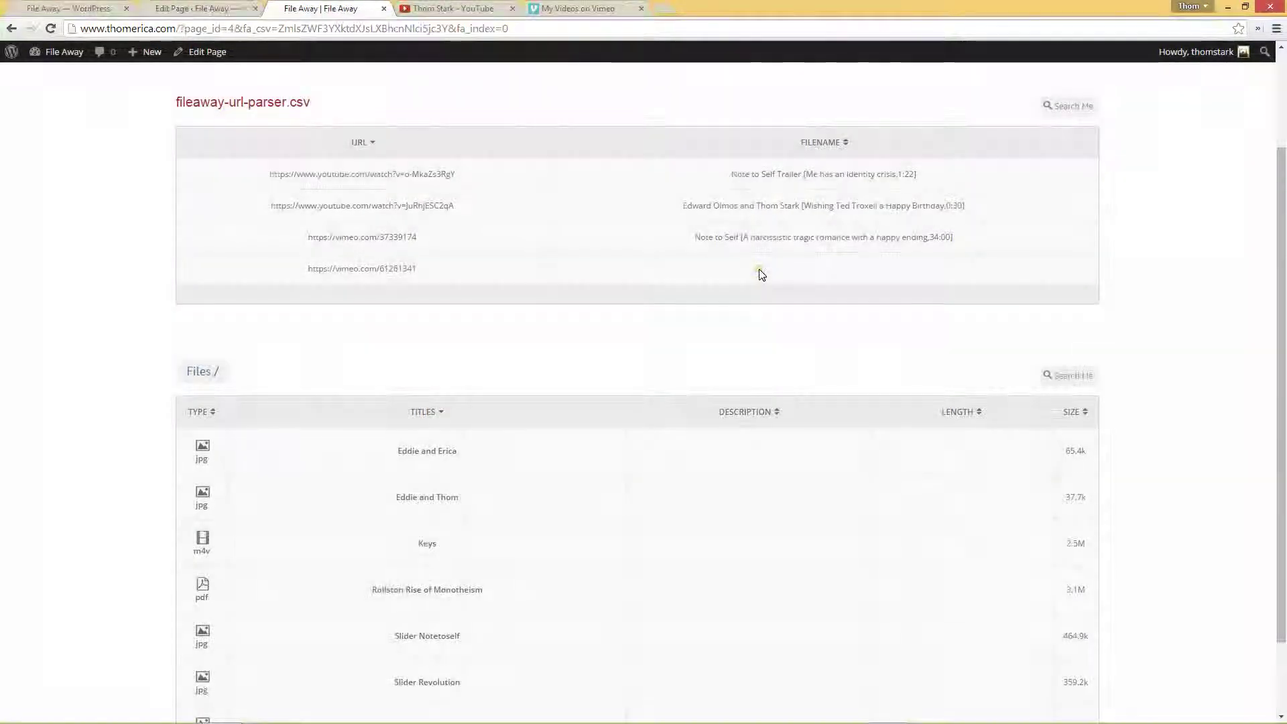
{"action": "left_click", "coordinate": [760, 274]}
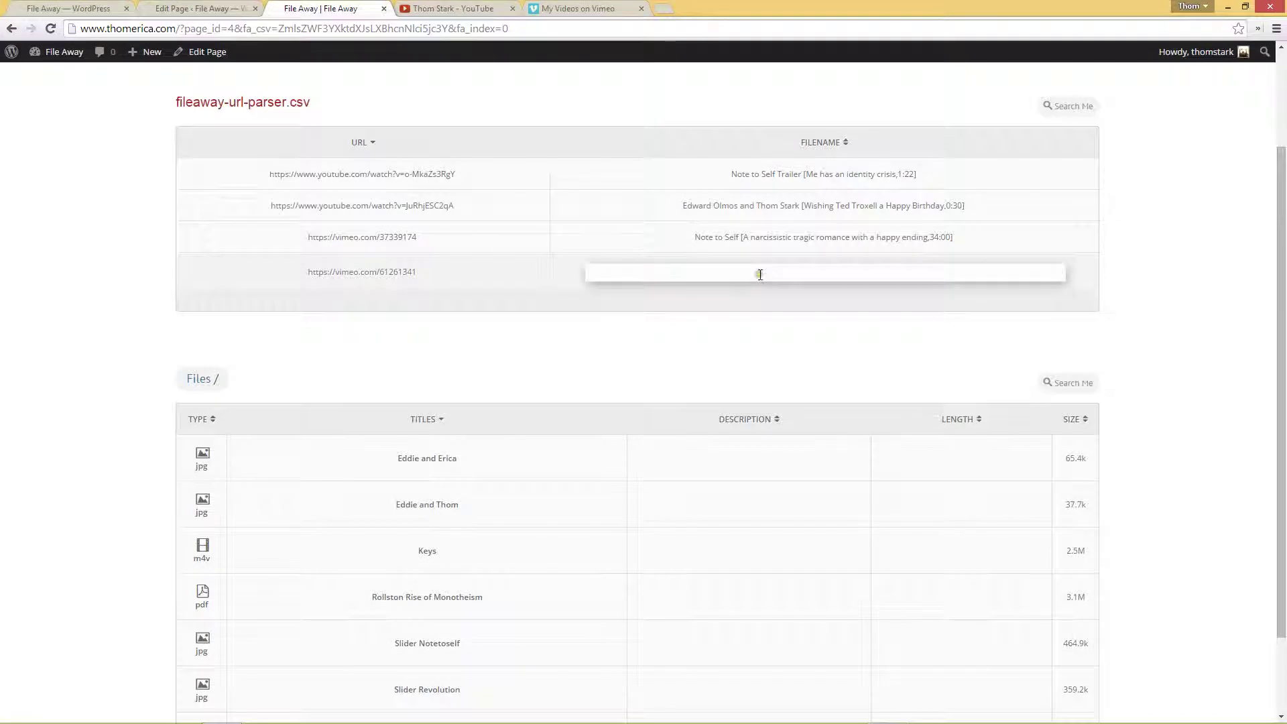
{"action": "type", "text": "Revolution"}
Commit the Revolution filename and check the downloaded fileaway-url-parser (3).csv in Calc.
{"action": "left_click", "coordinate": [748, 333]}
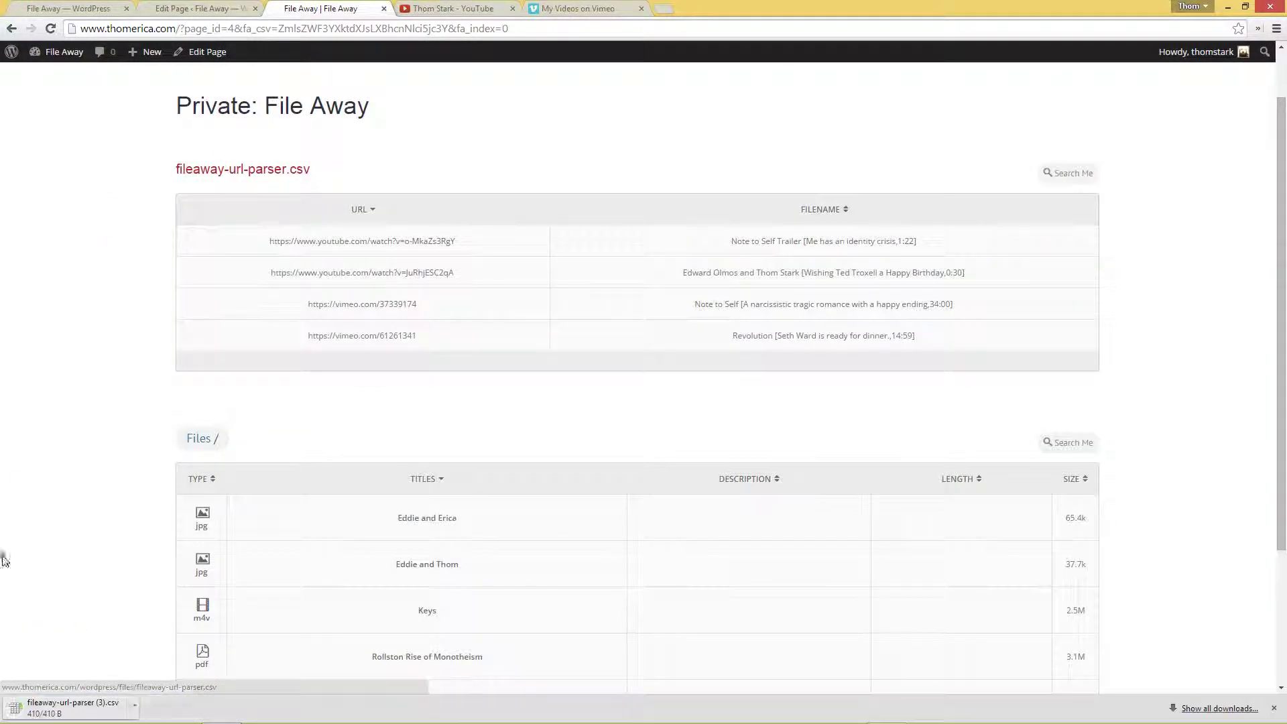
{"action": "left_click", "coordinate": [70, 707]}
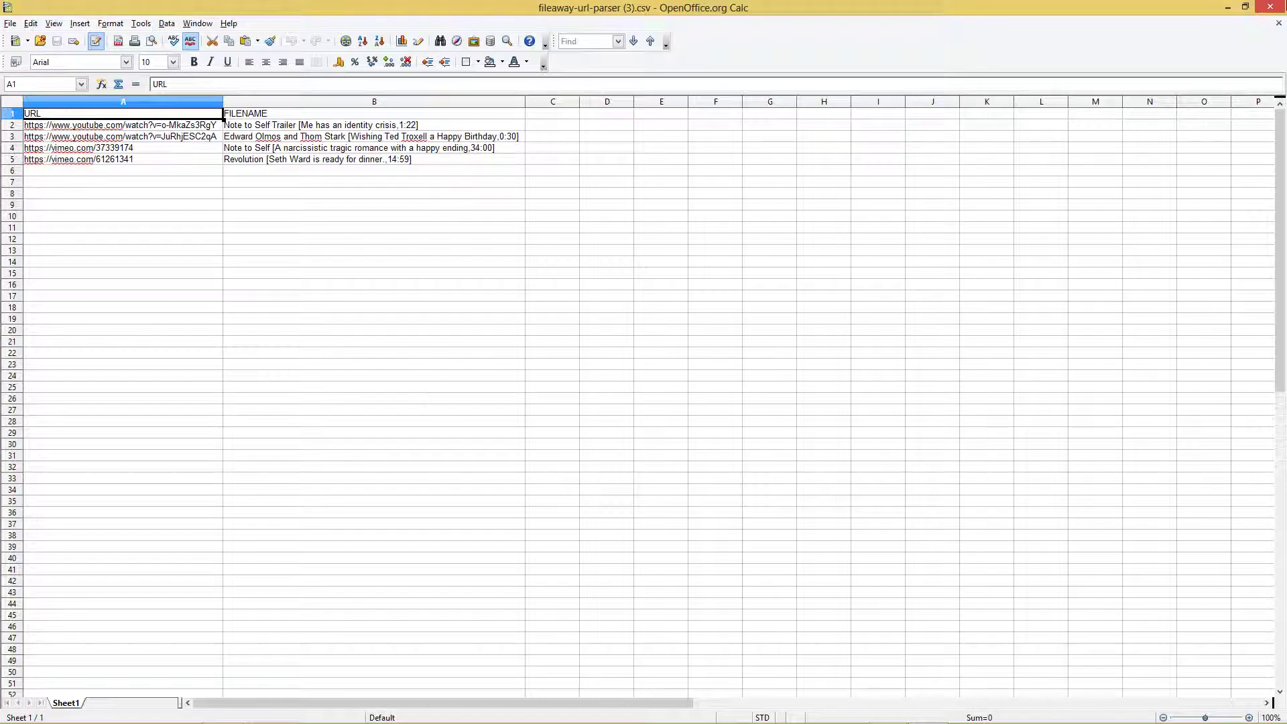
{"action": "key", "text": "alt+Tab"}
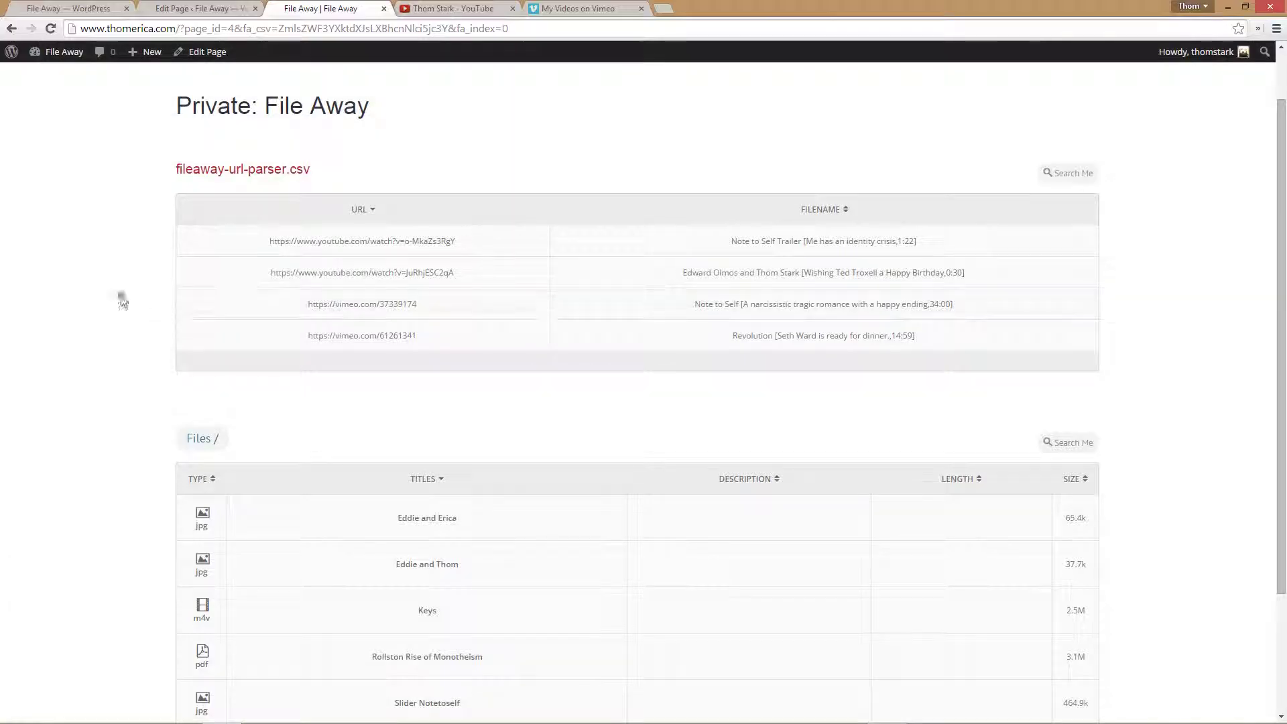
Open the Files listing and step through the YouTube and Vimeo videos in the lightbox up to Revolution.
{"action": "right_click", "coordinate": [78, 289]}
{"action": "left_click", "coordinate": [269, 395]}
{"action": "left_click", "coordinate": [200, 439]}
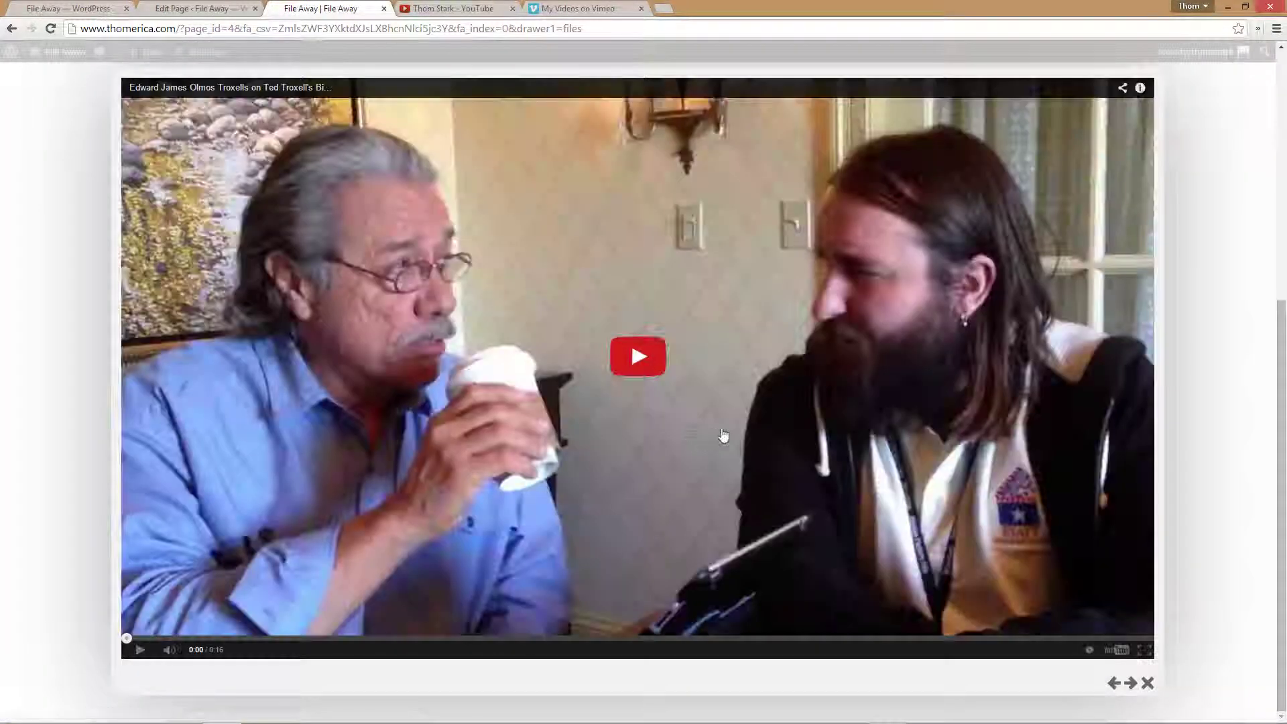
{"action": "left_click", "coordinate": [1132, 683]}
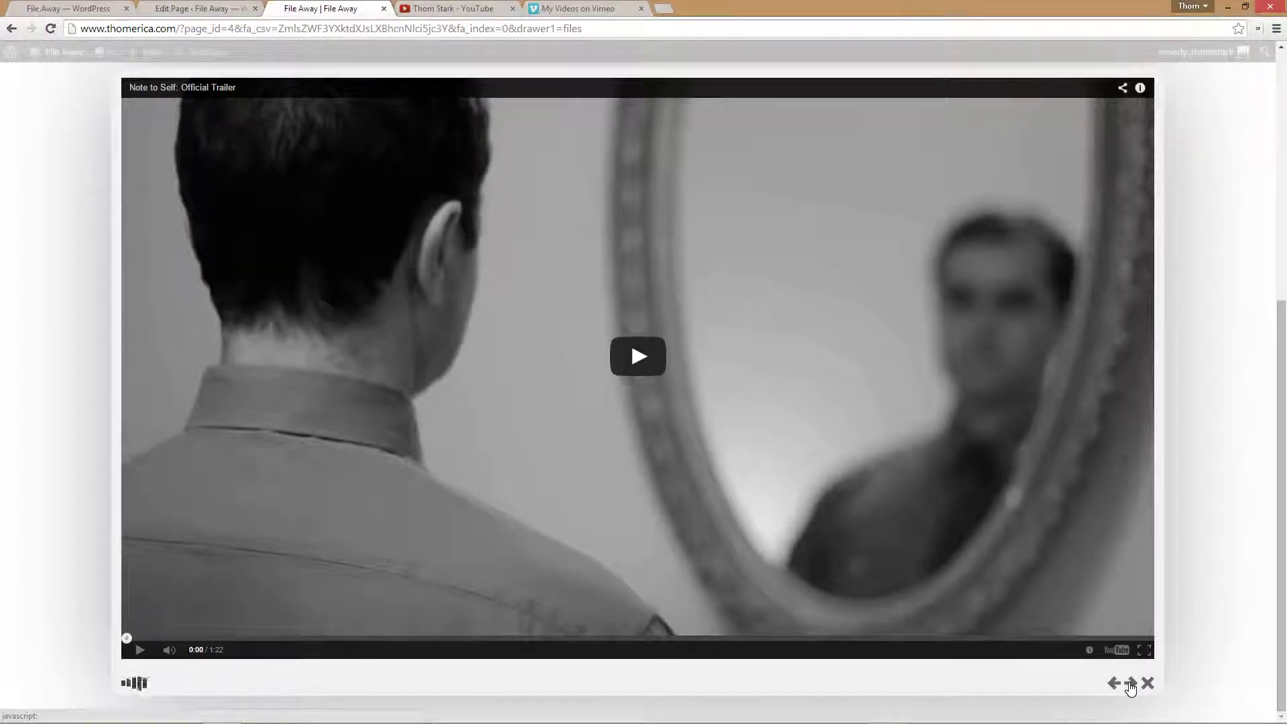
{"action": "left_click", "coordinate": [1130, 684]}
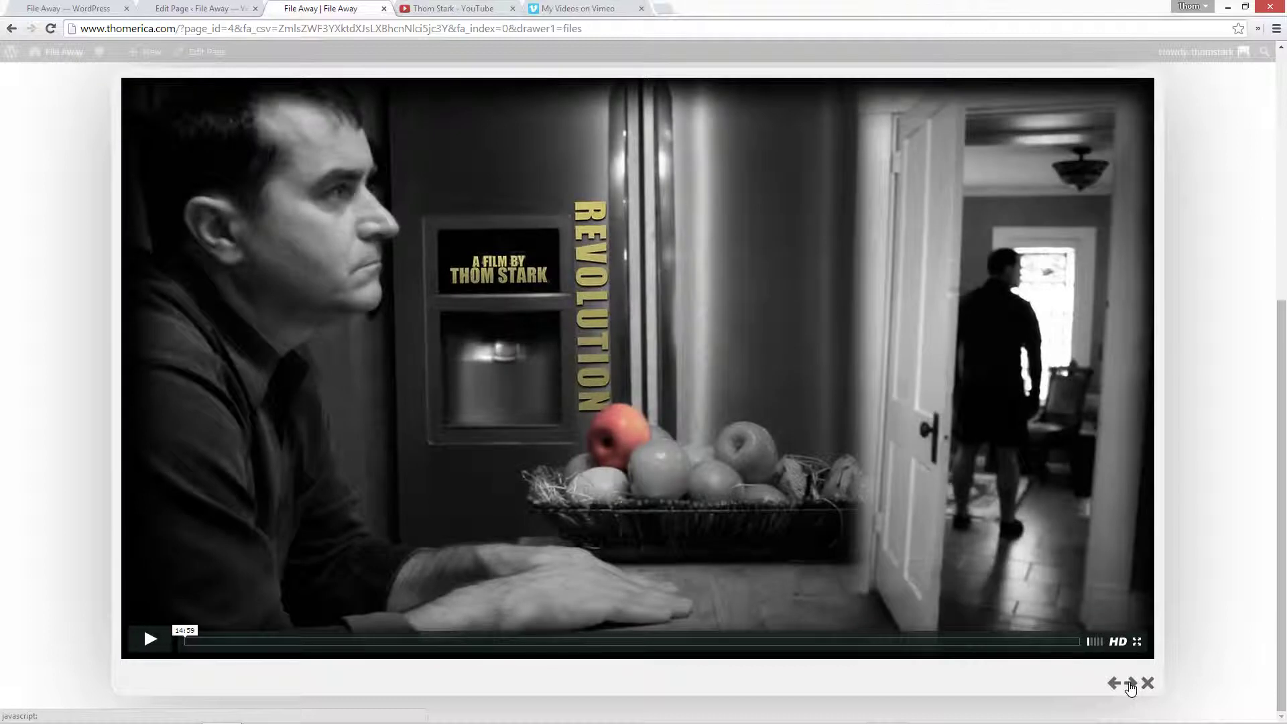
{"action": "left_click", "coordinate": [67, 302]}
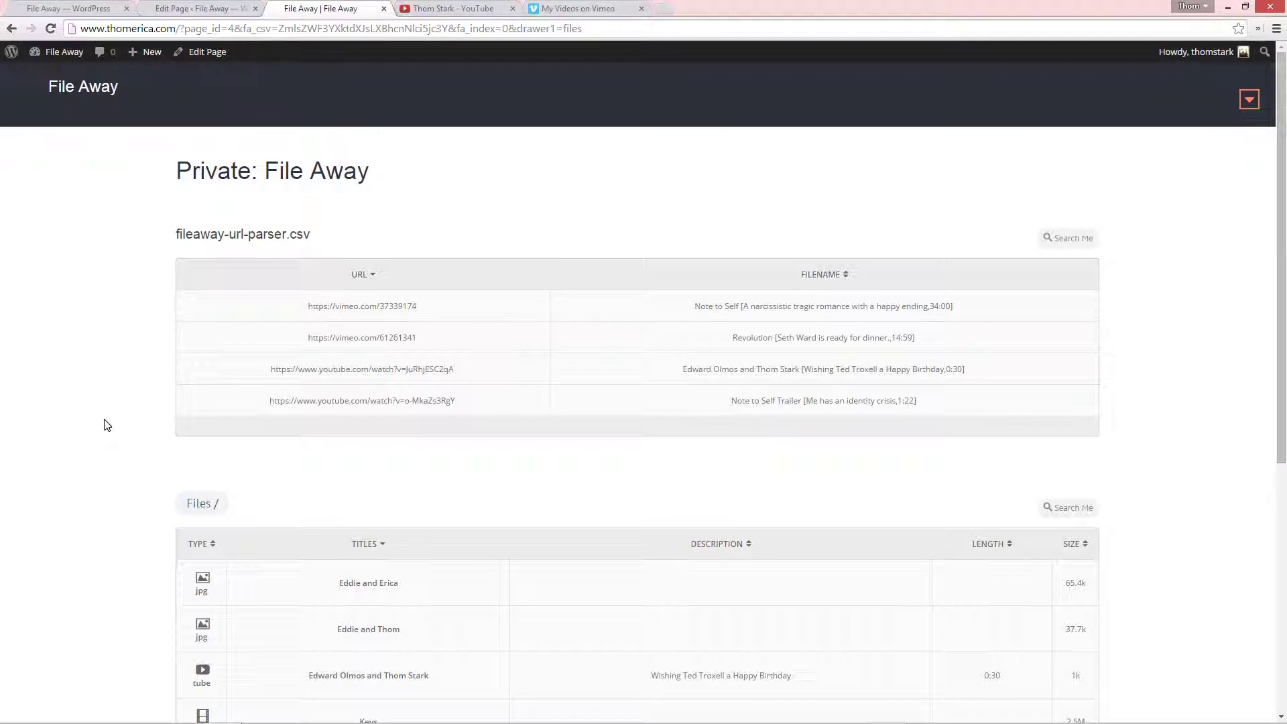
Save a backup of fileaway-url-parser.csv and reload the page.
{"action": "right_click", "coordinate": [244, 340]}
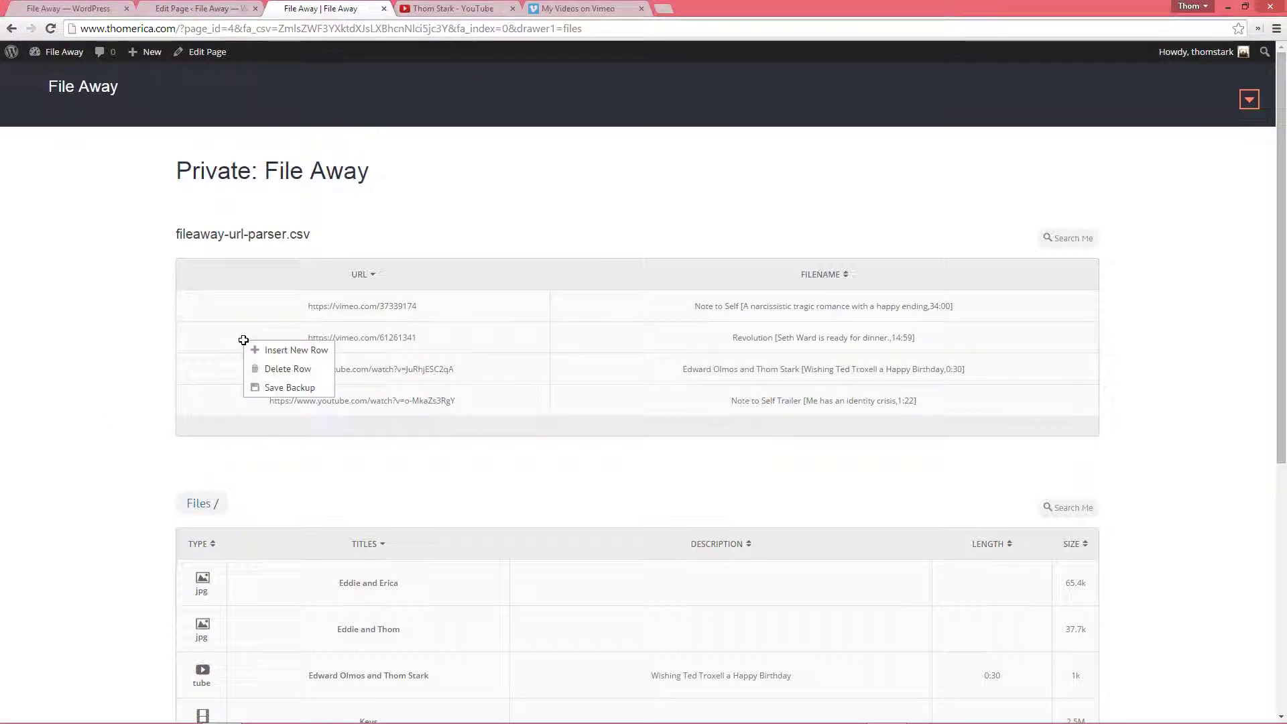
{"action": "left_click", "coordinate": [267, 388]}
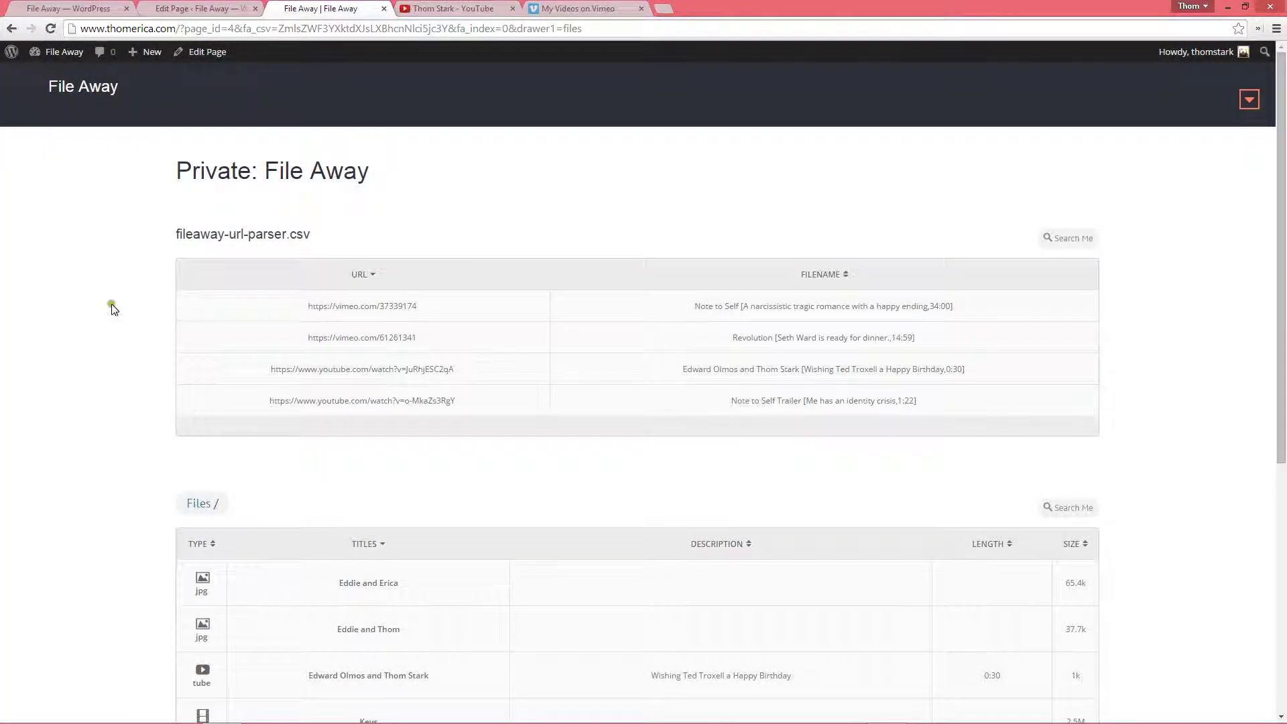
{"action": "right_click", "coordinate": [112, 297]}
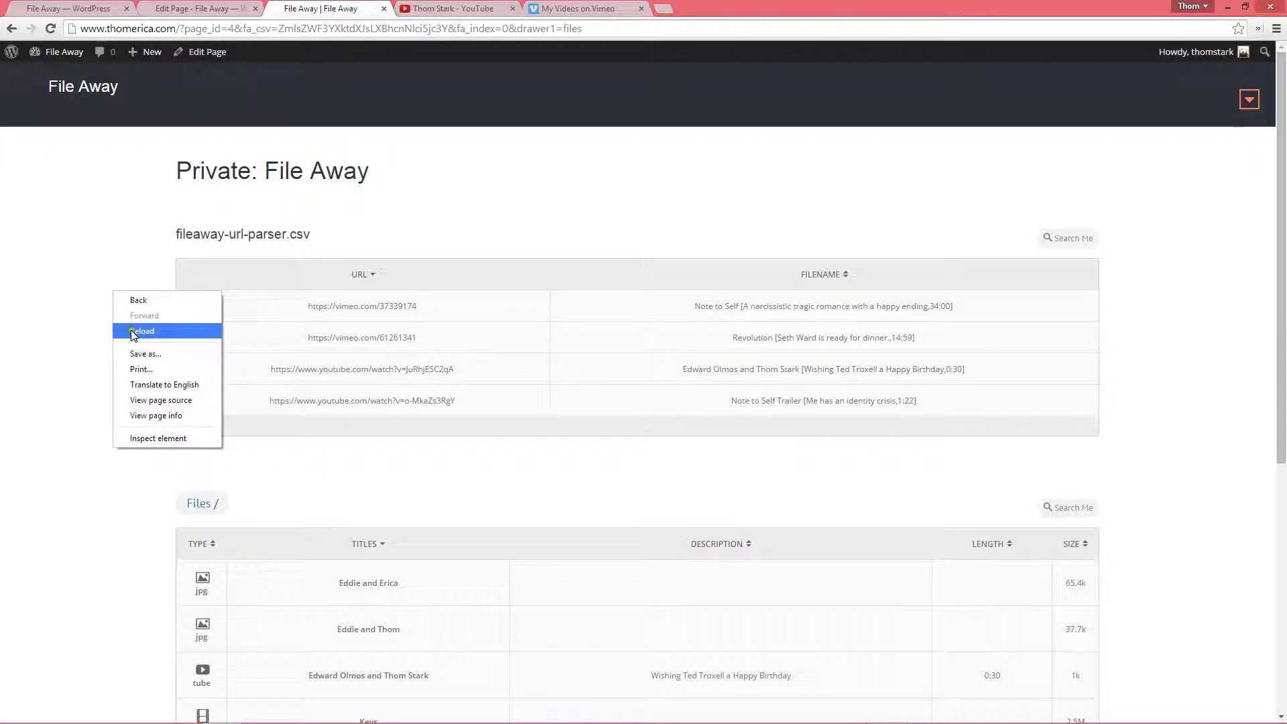
{"action": "left_click", "coordinate": [134, 333]}
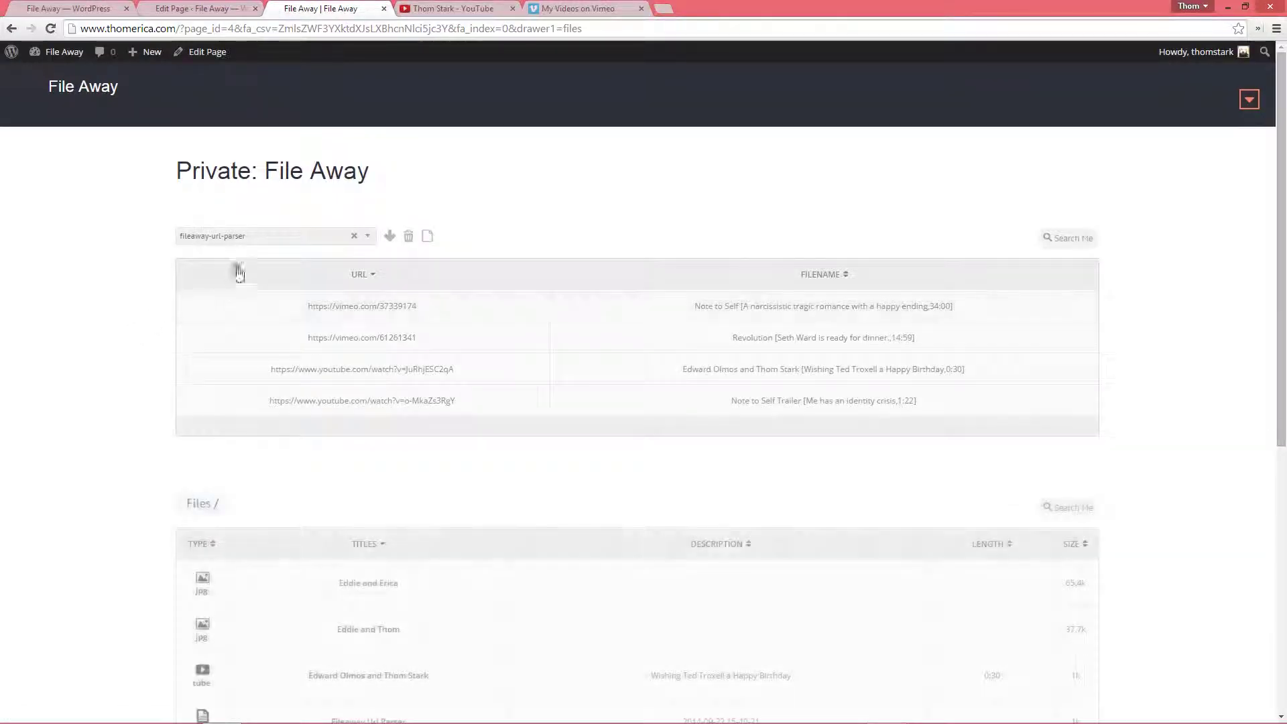
{"action": "left_click", "coordinate": [233, 240]}
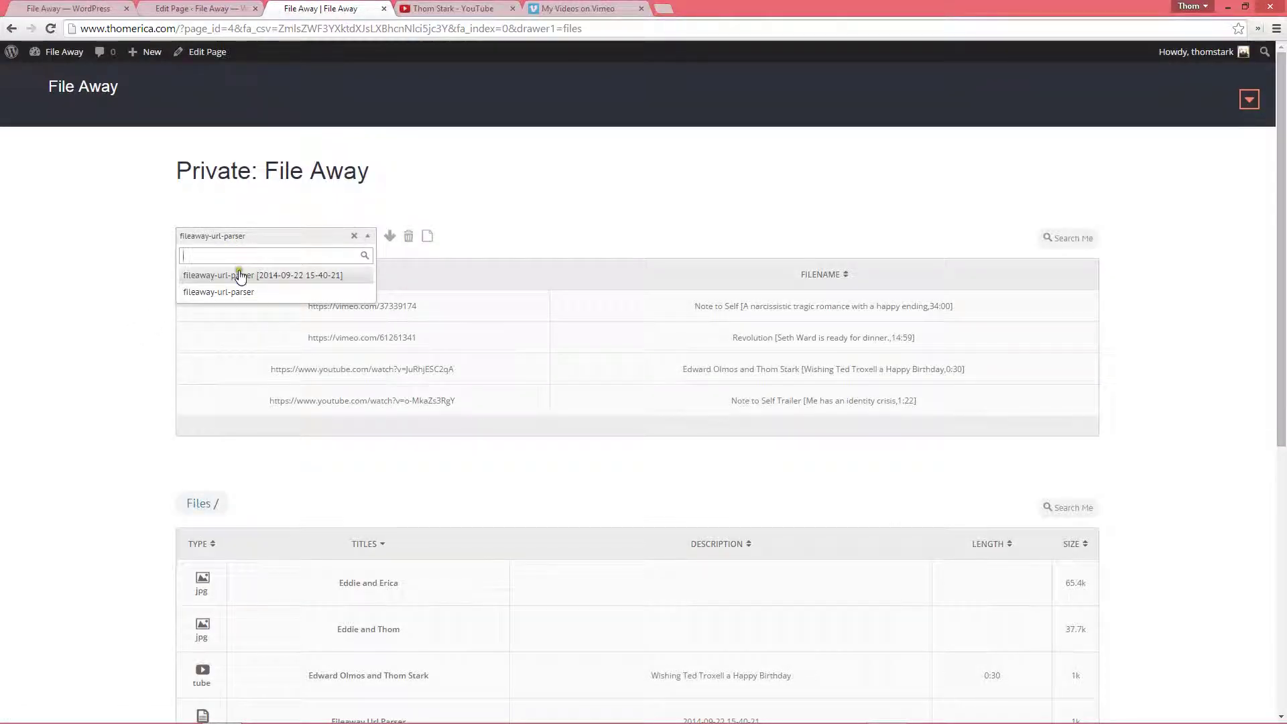
{"action": "left_click", "coordinate": [107, 254]}
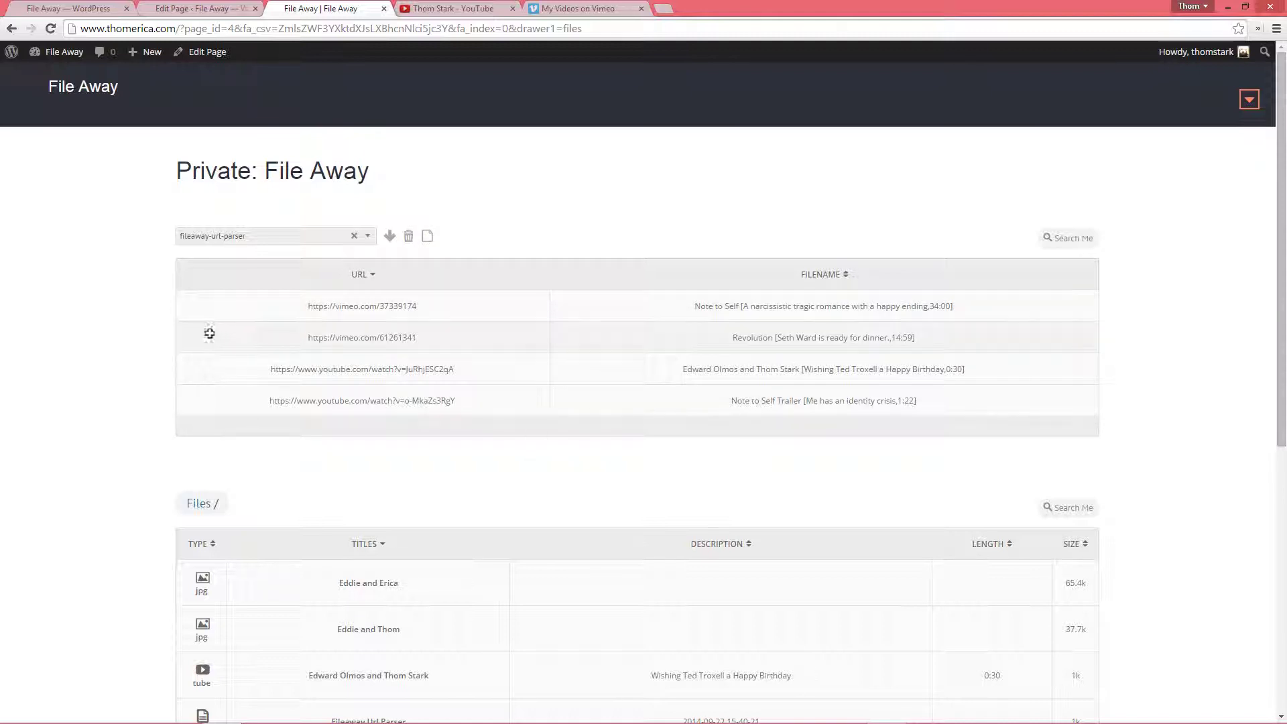
{"action": "scroll", "coordinate": [93, 306], "scroll_direction": "down", "scroll_amount": 3}
{"action": "scroll", "coordinate": [96, 308], "scroll_direction": "down", "scroll_amount": 2}
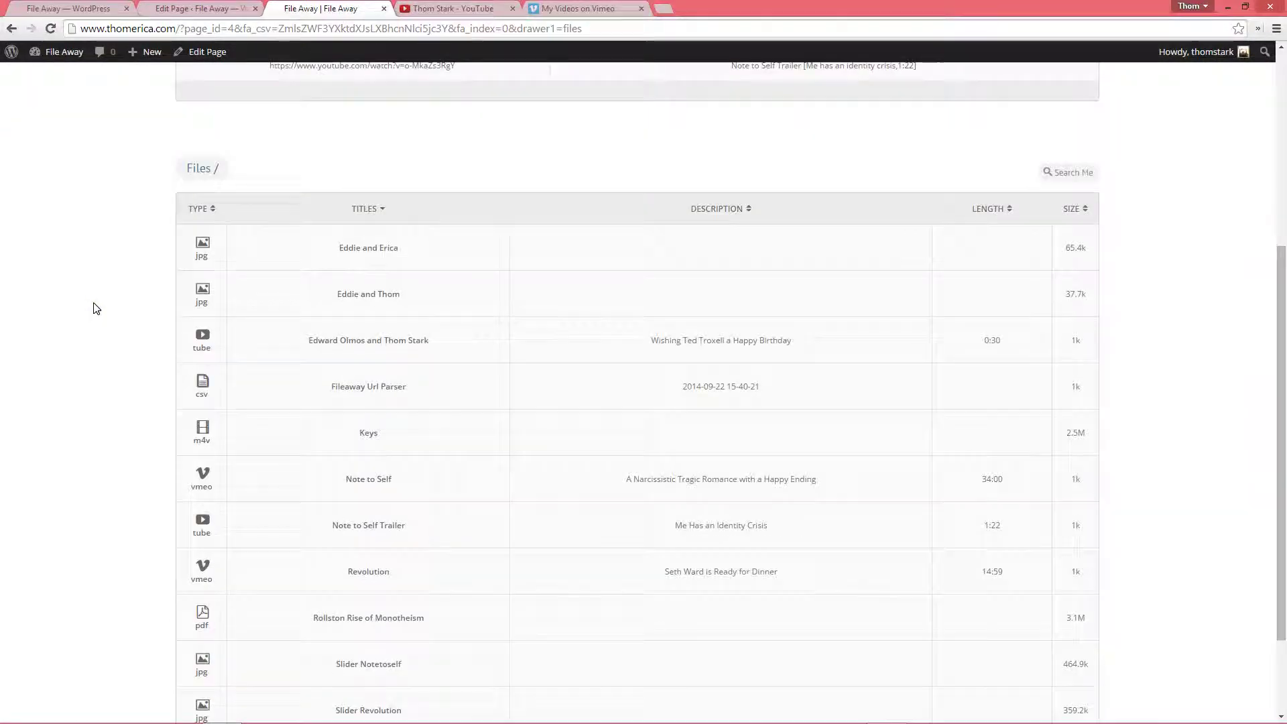